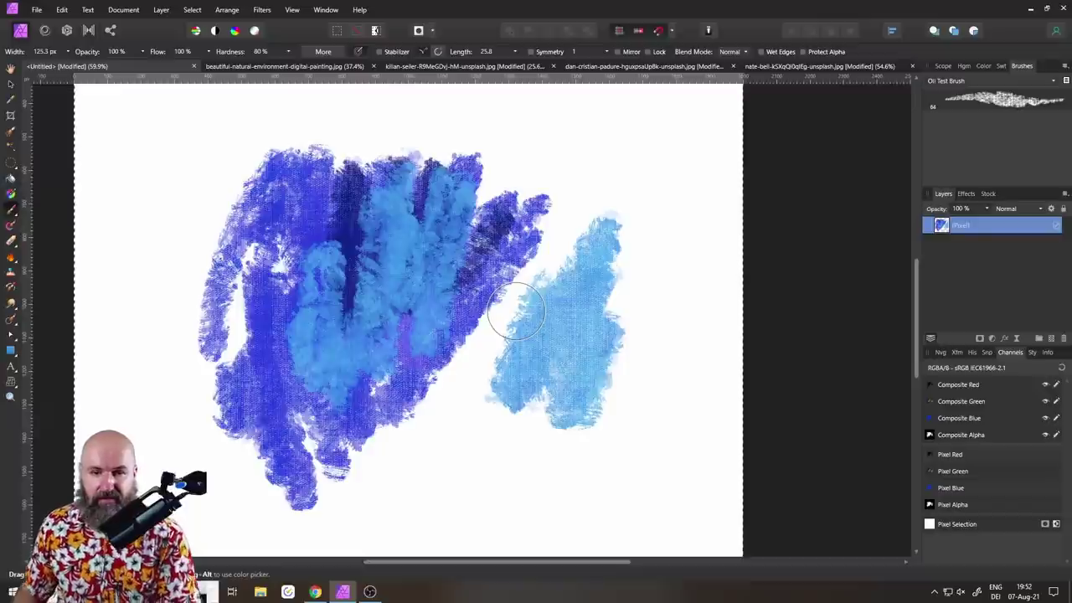
Step: Examine the canvas texture in the blue oil strokes up close and test the brush tip beside the light-blue patch
scroll(624, 356, up, 3)
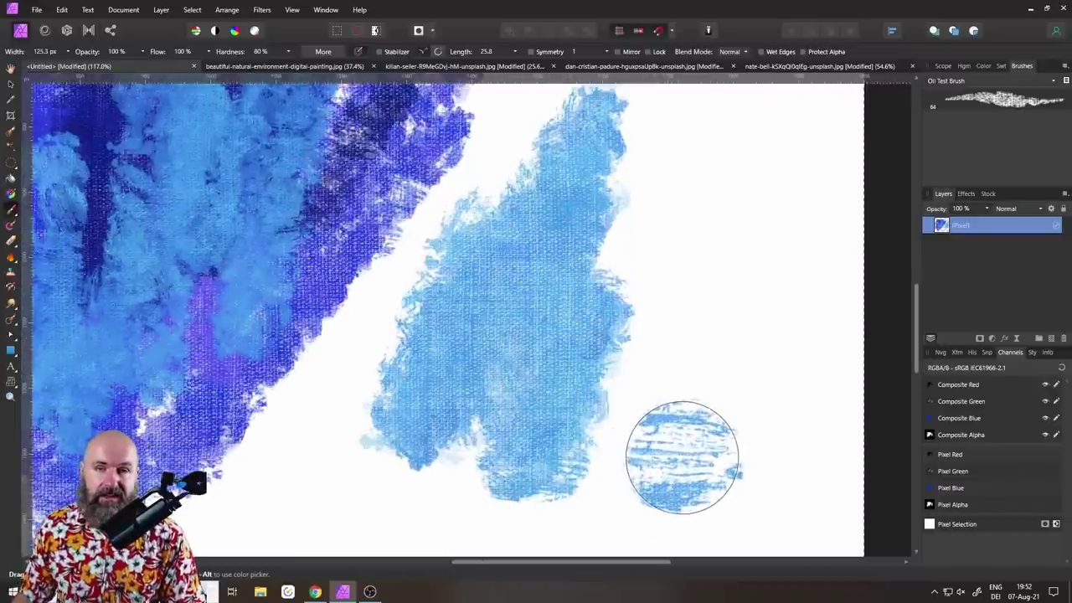
scroll(617, 386, down, 2)
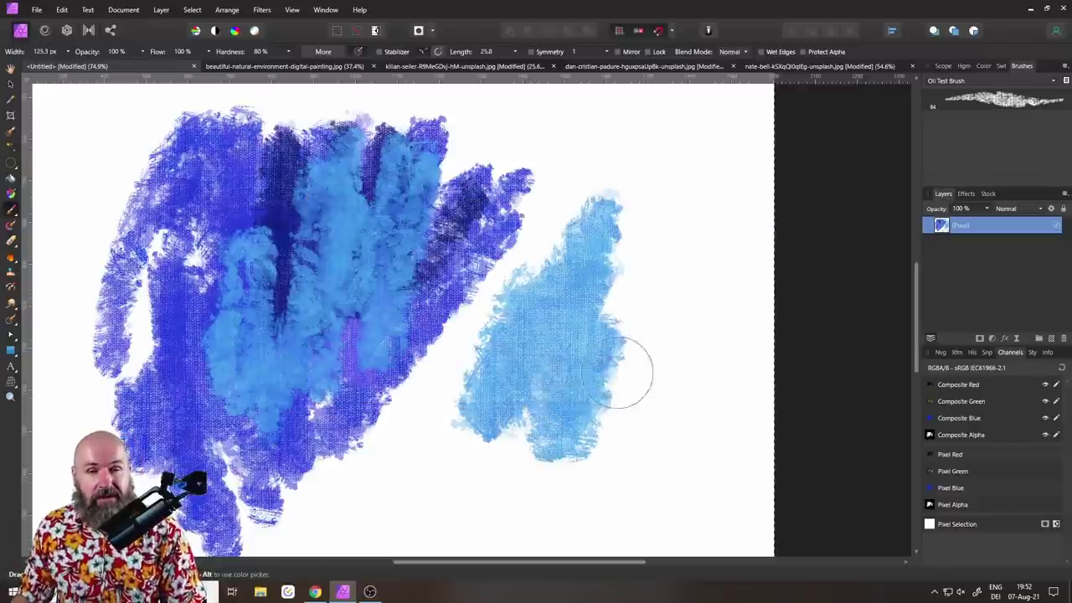
key(ctrl+z)
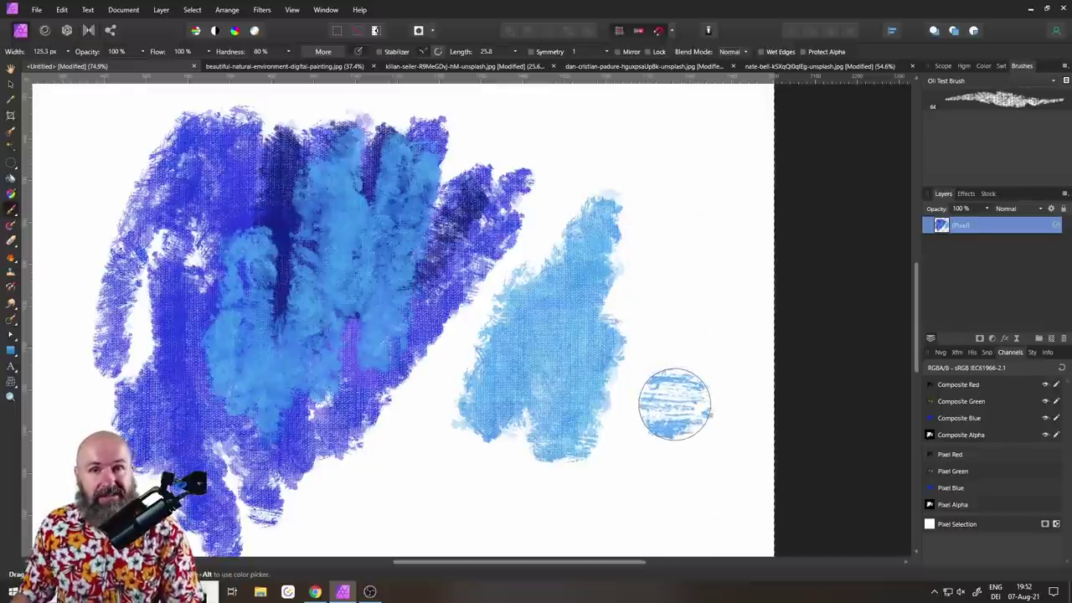
key(ctrl+z)
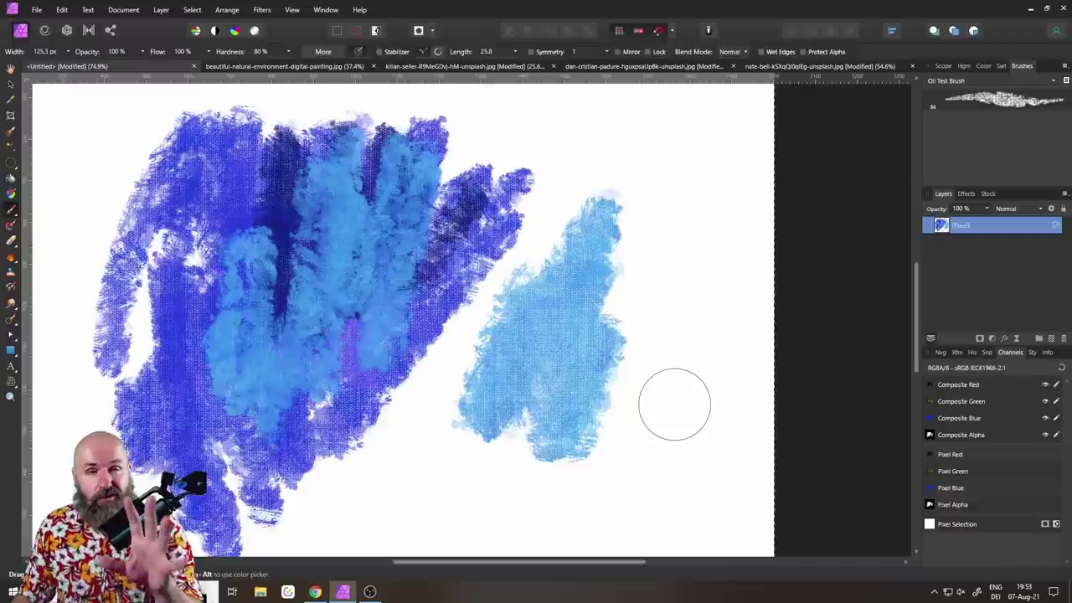
drag(674, 404, 639, 340)
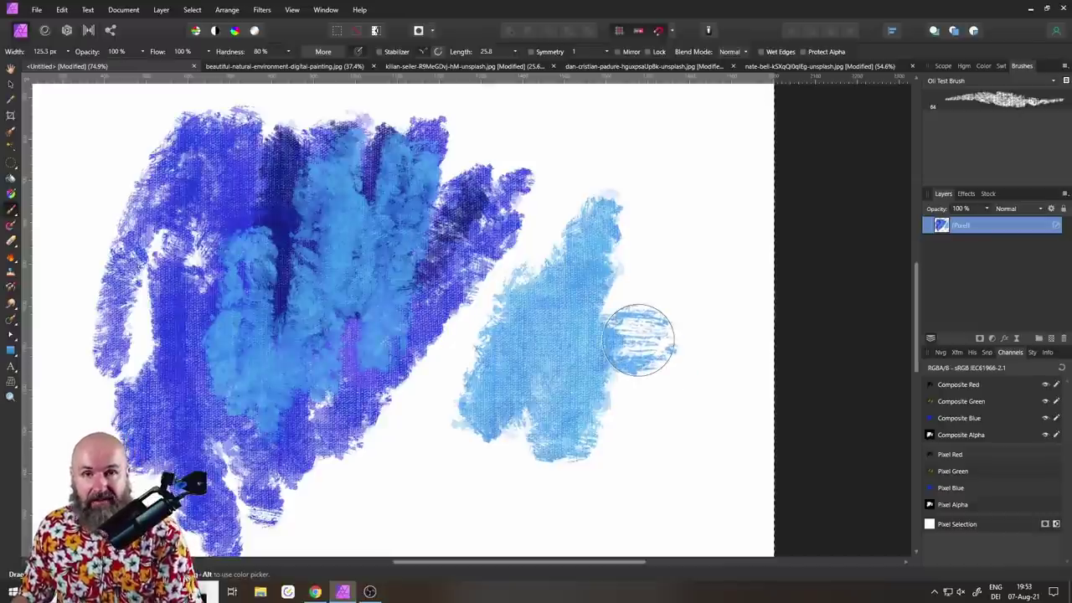
key(ctrl+z)
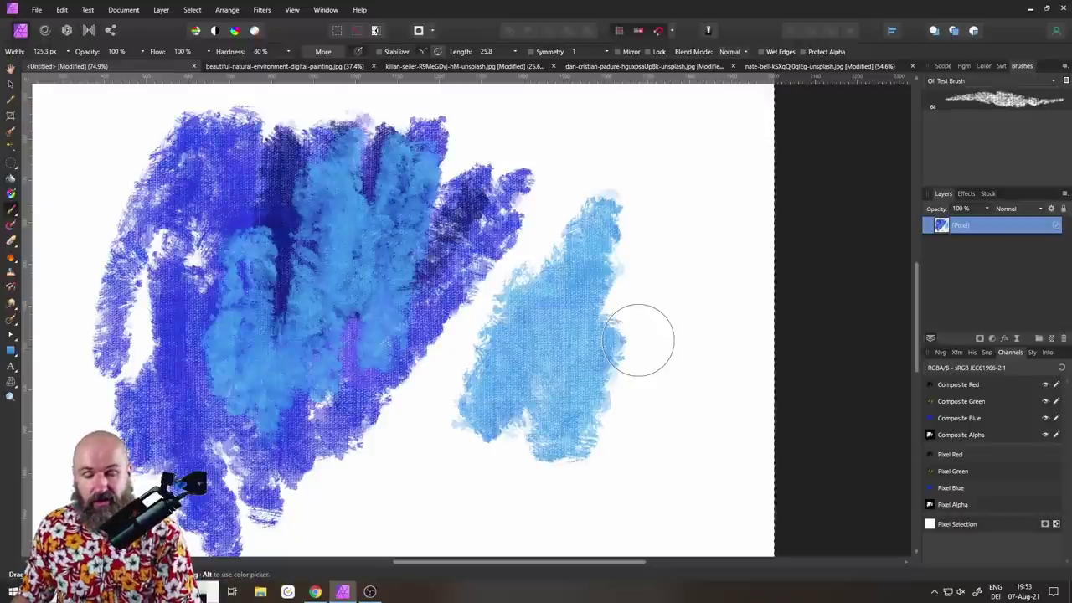
Step: Switch to Chrome and browse the plain fabric textures on textures.com for a seamless canvas weave
click(315, 592)
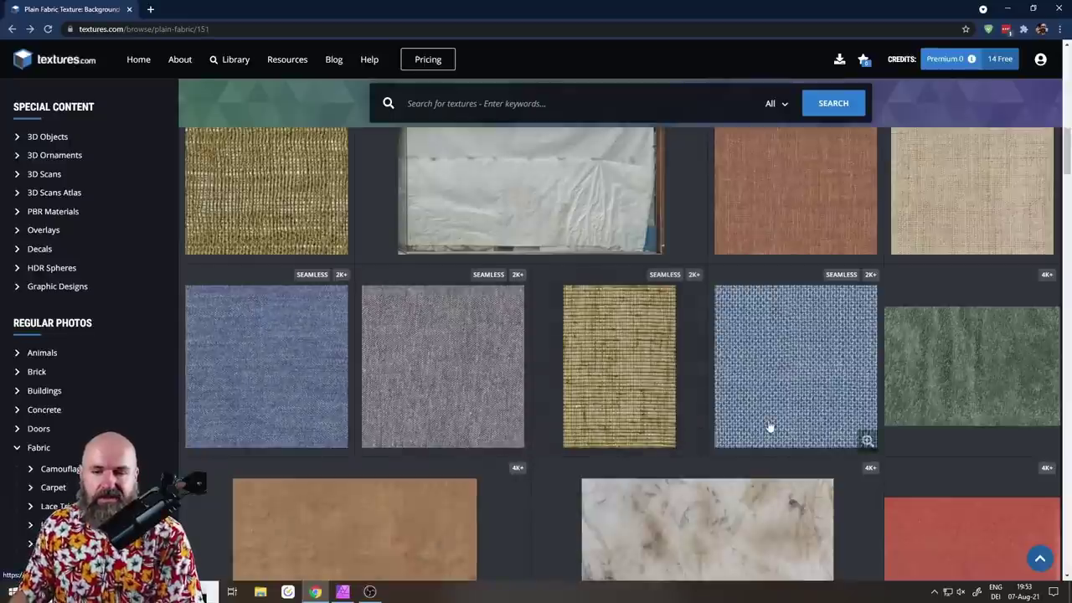
scroll(771, 430, down, 3)
scroll(595, 414, down, 3)
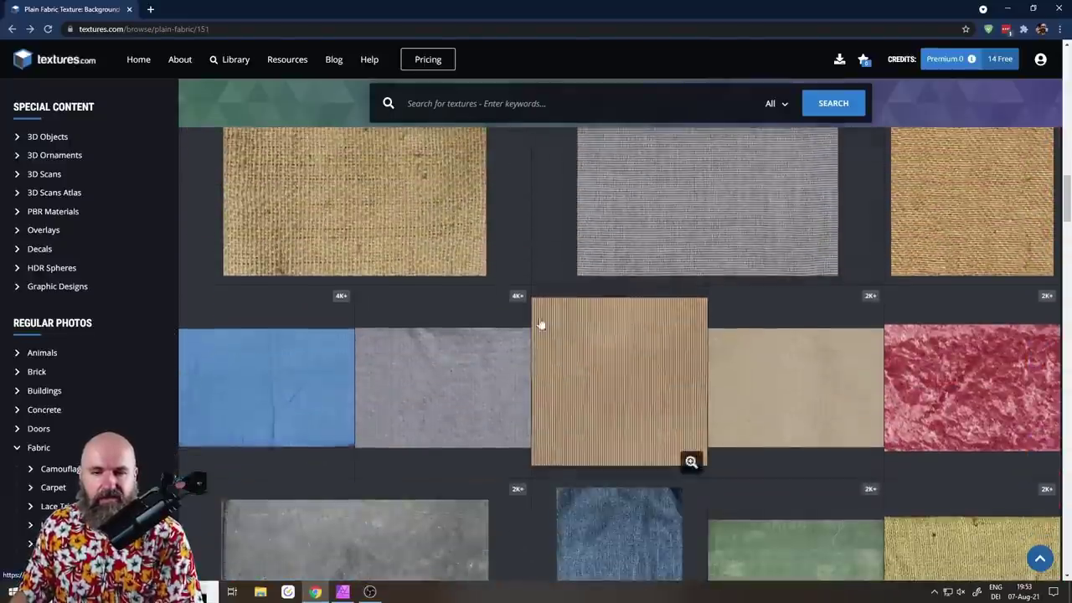
scroll(741, 452, down, 3)
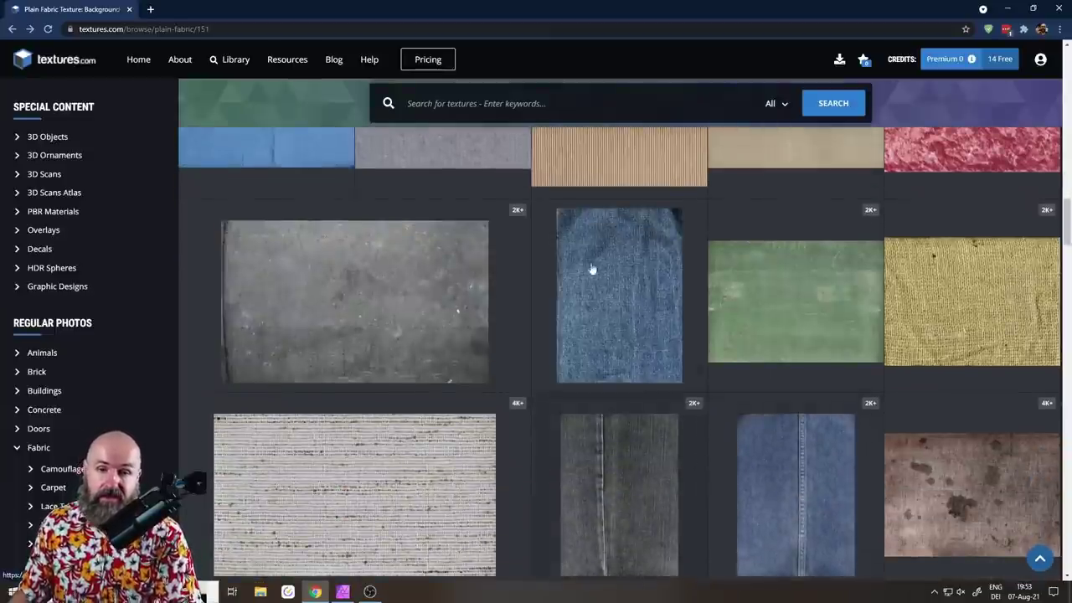
scroll(689, 414, up, 3)
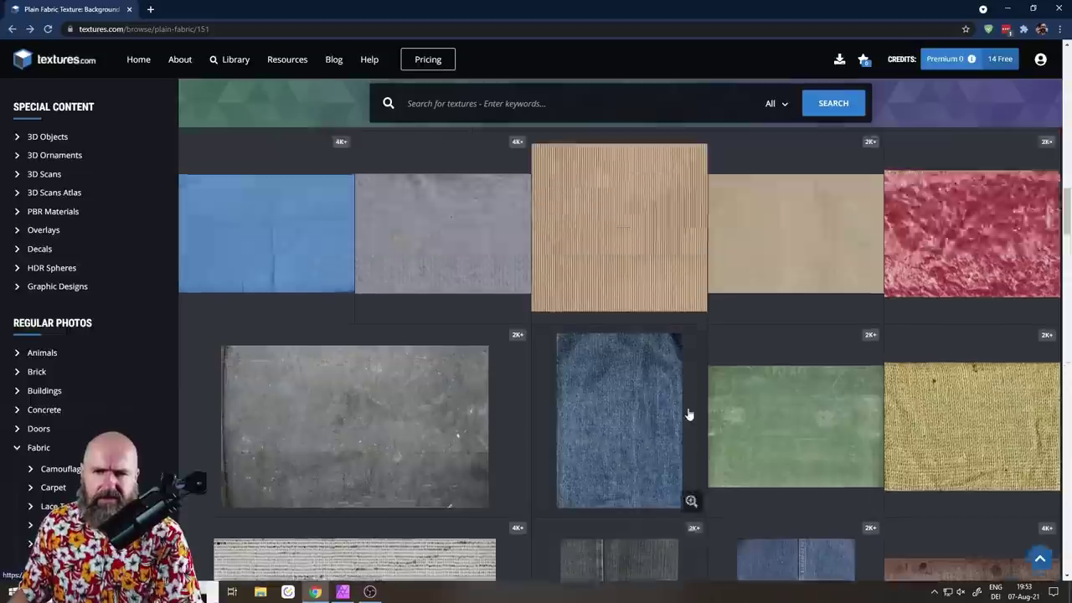
scroll(472, 438, up, 4)
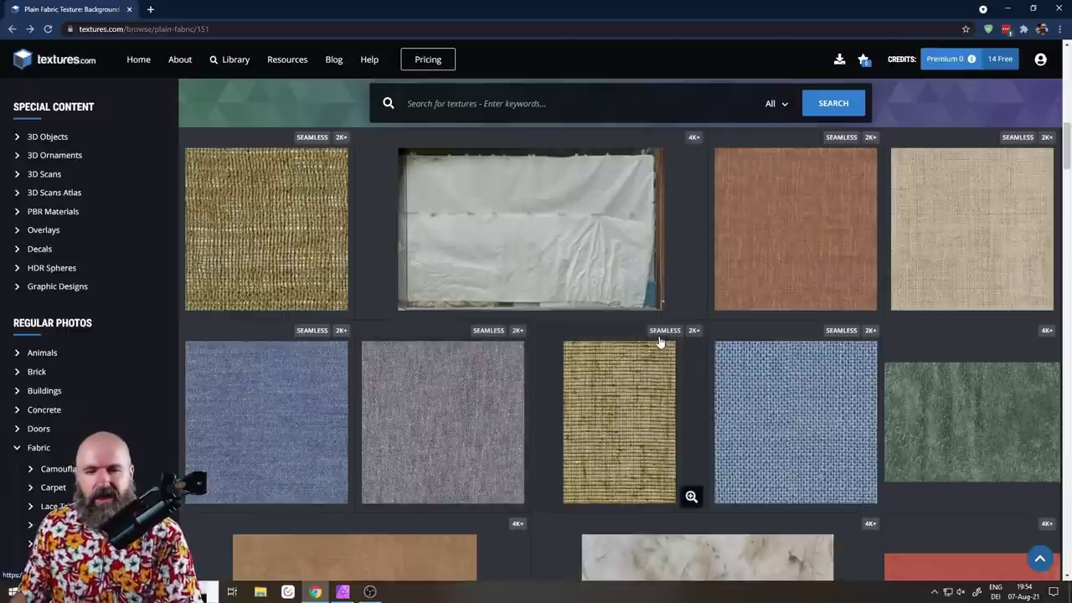
Step: Check the available download sizes of the seamless FabricPlain0095 texture and return to the fabric overview
click(624, 359)
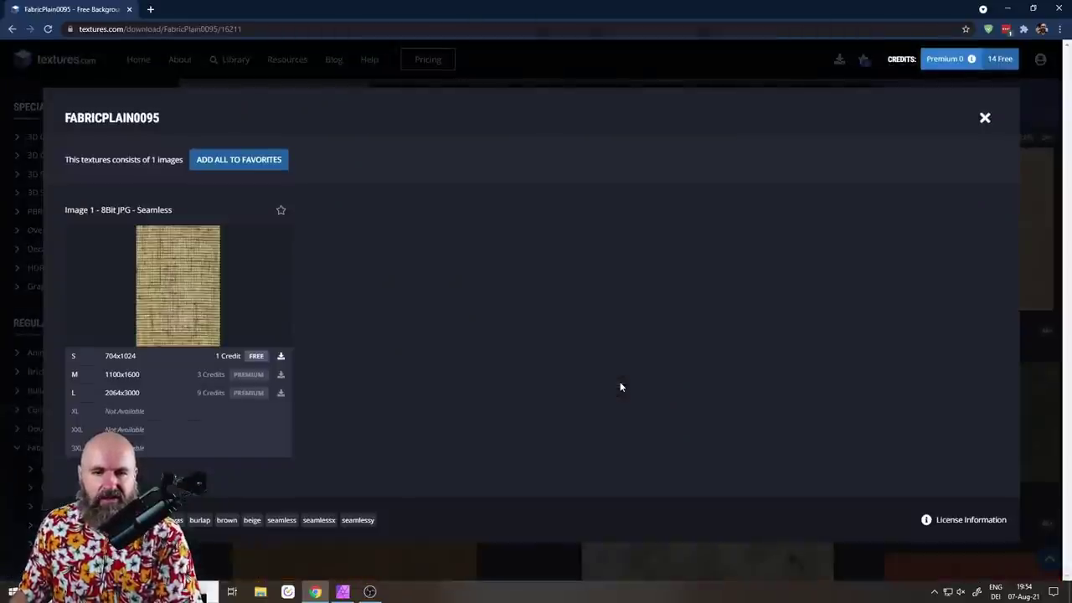
mouse_move(229, 361)
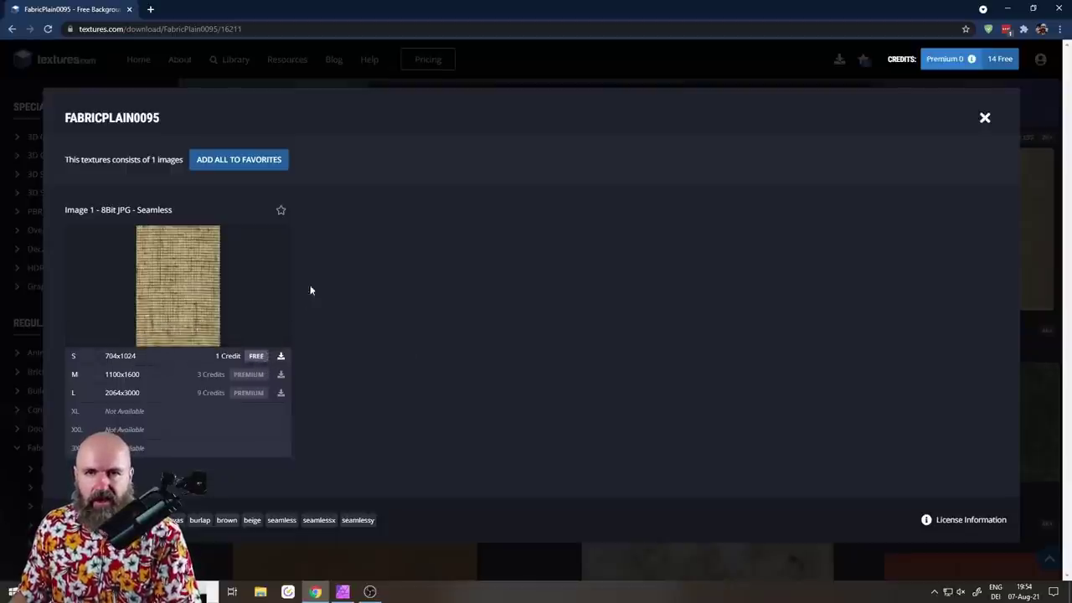
click(248, 74)
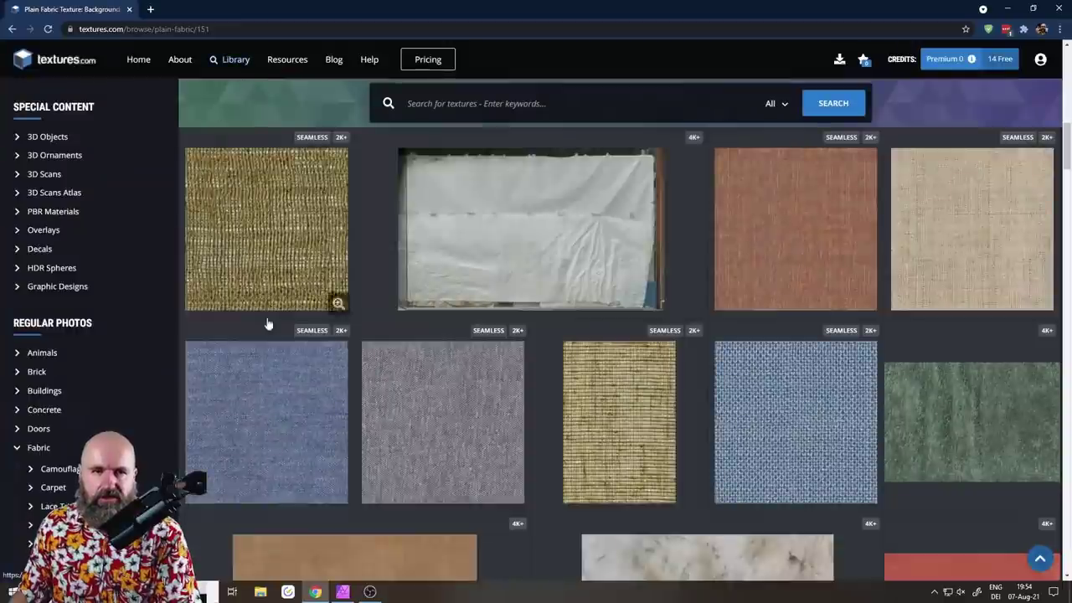
Step: Switch back to Affinity Photo and open the TexturesCom_FabricPlain0020_1_seamless_S.jpg fabric texture
click(343, 592)
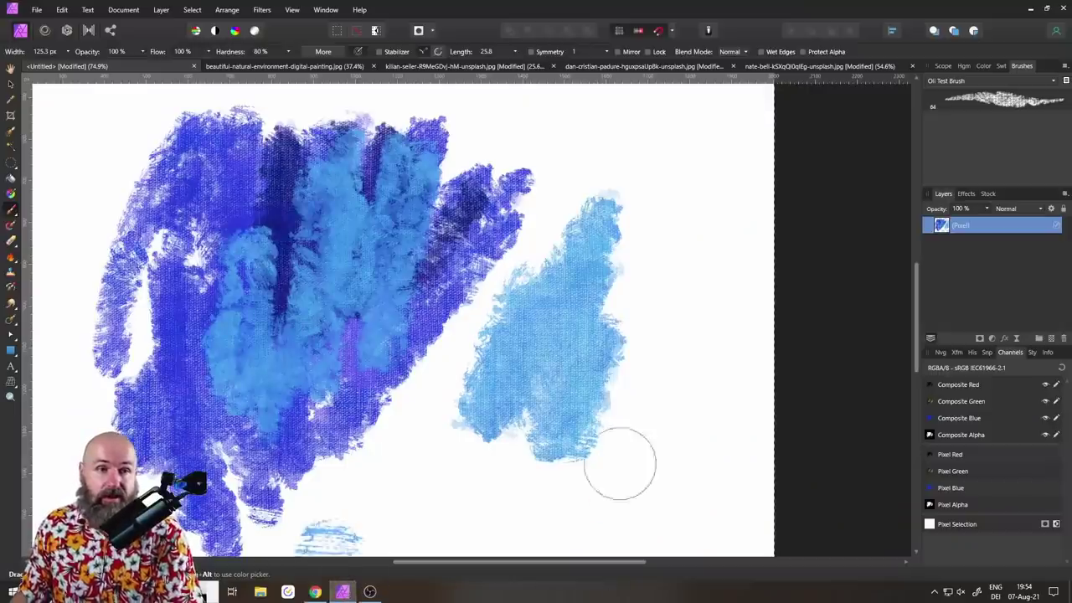
click(37, 10)
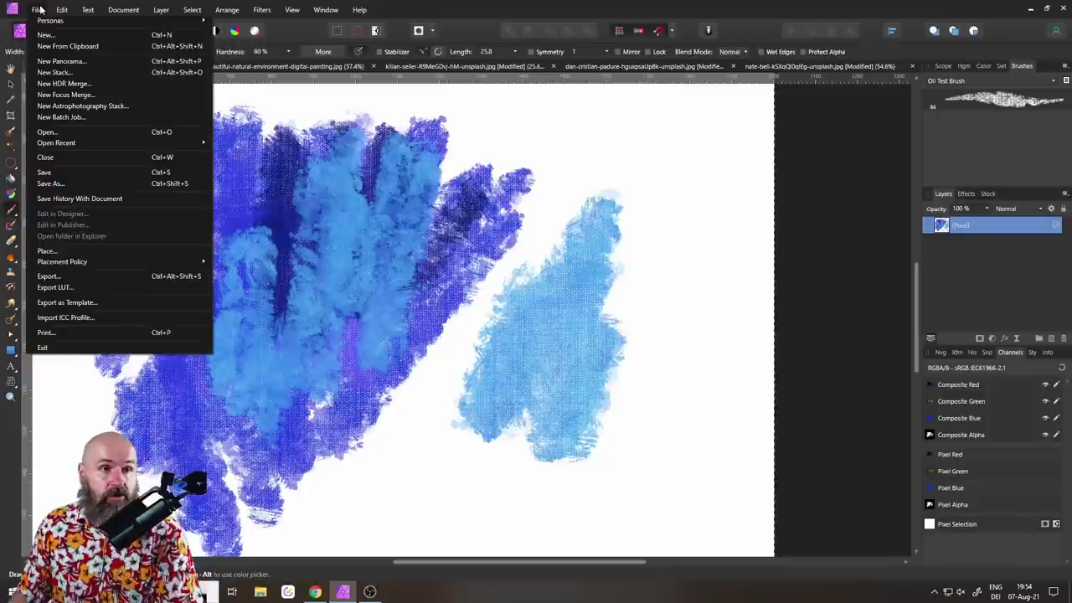
click(52, 132)
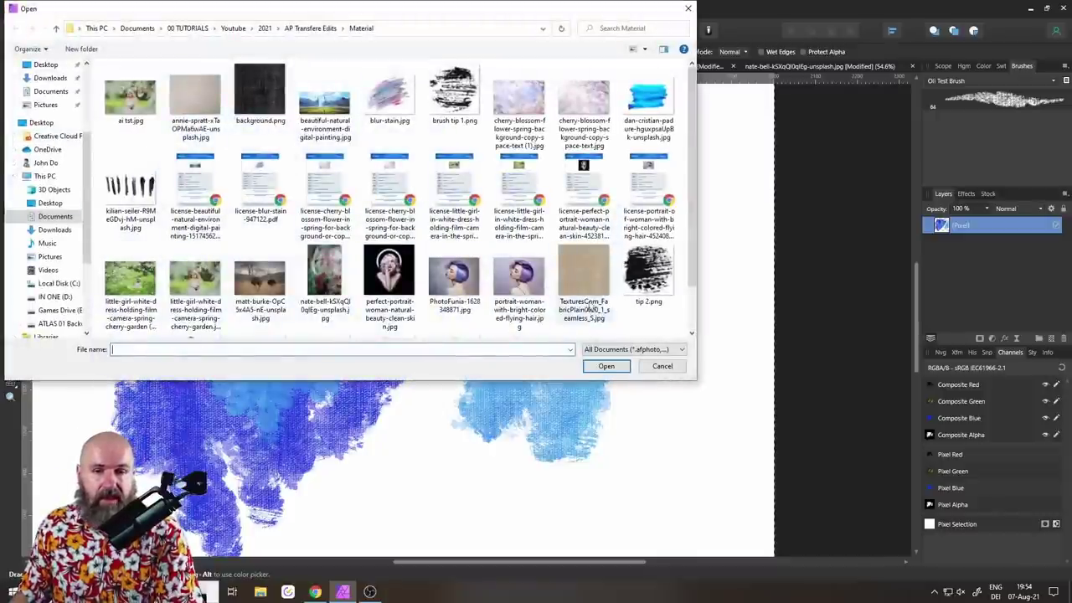
double_click(579, 269)
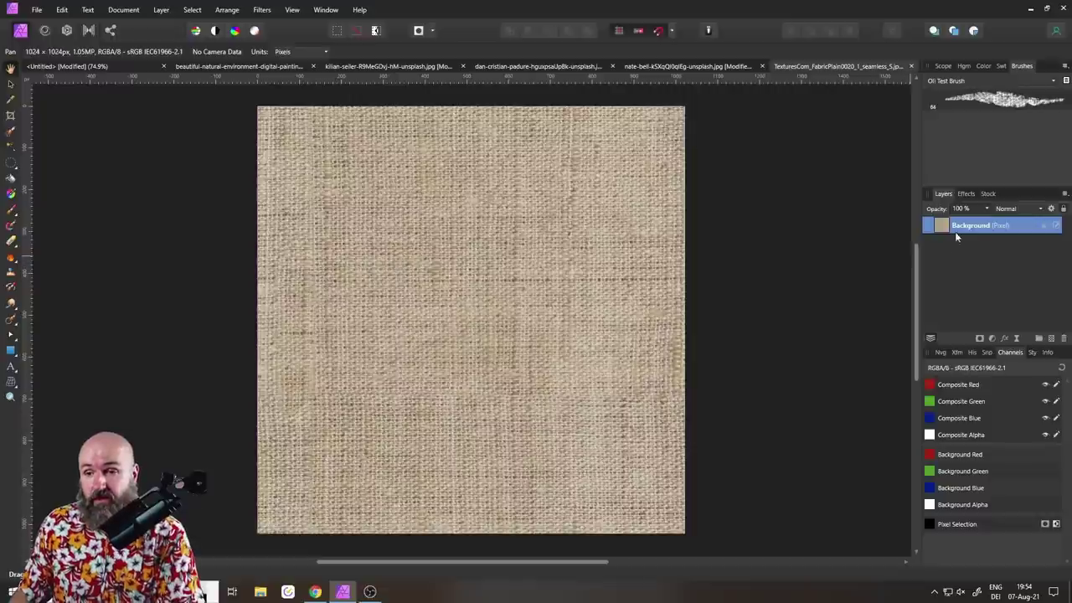
Step: Desaturate the fabric texture with an HSL adjustment layer set to a saturation shift of -100%
click(993, 337)
click(967, 90)
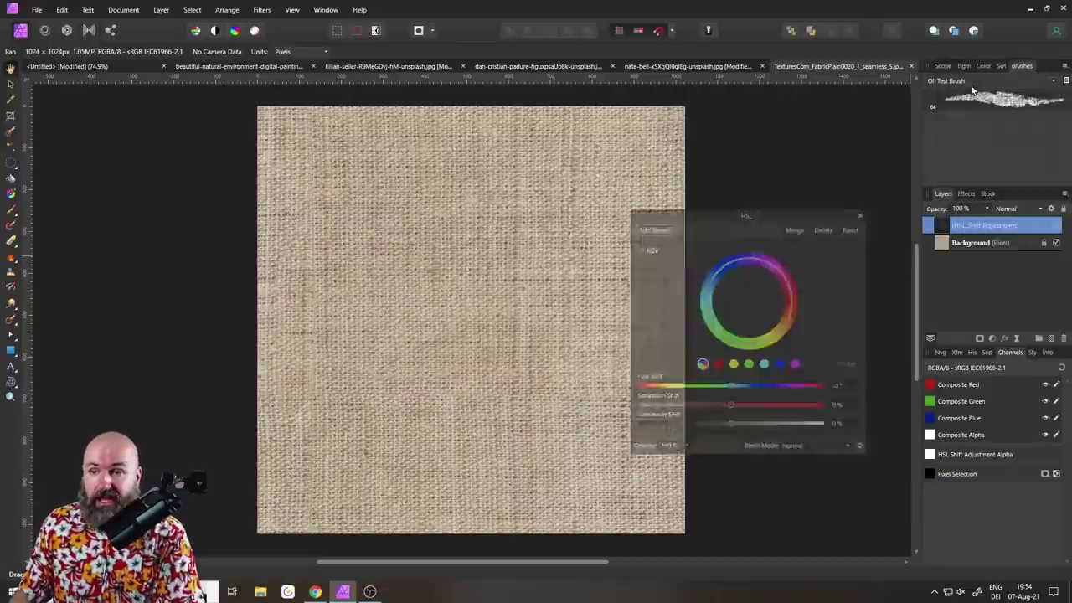
drag(654, 407, 608, 403)
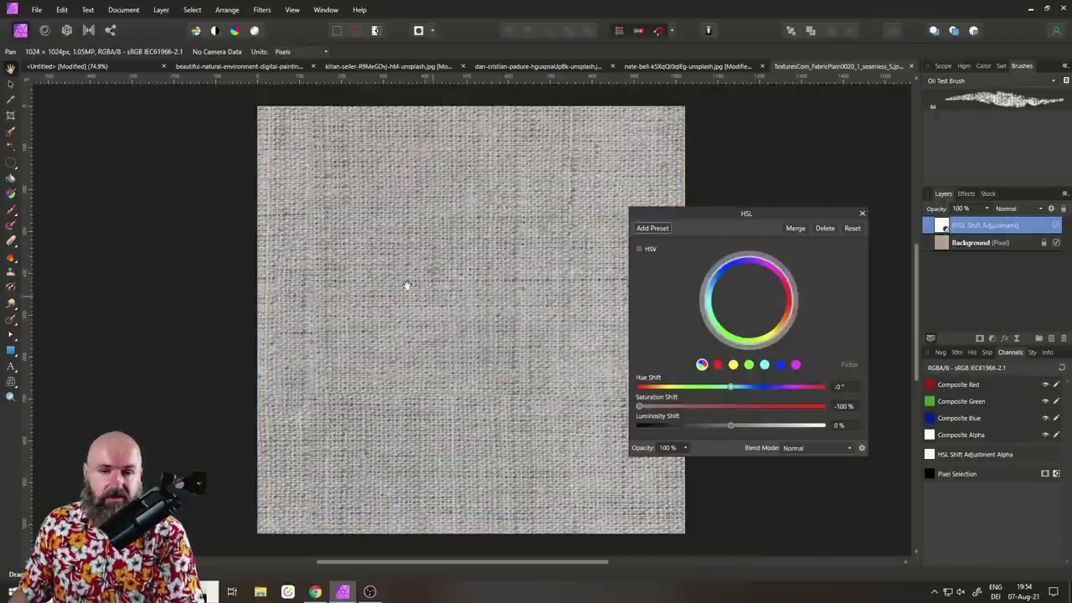
click(863, 214)
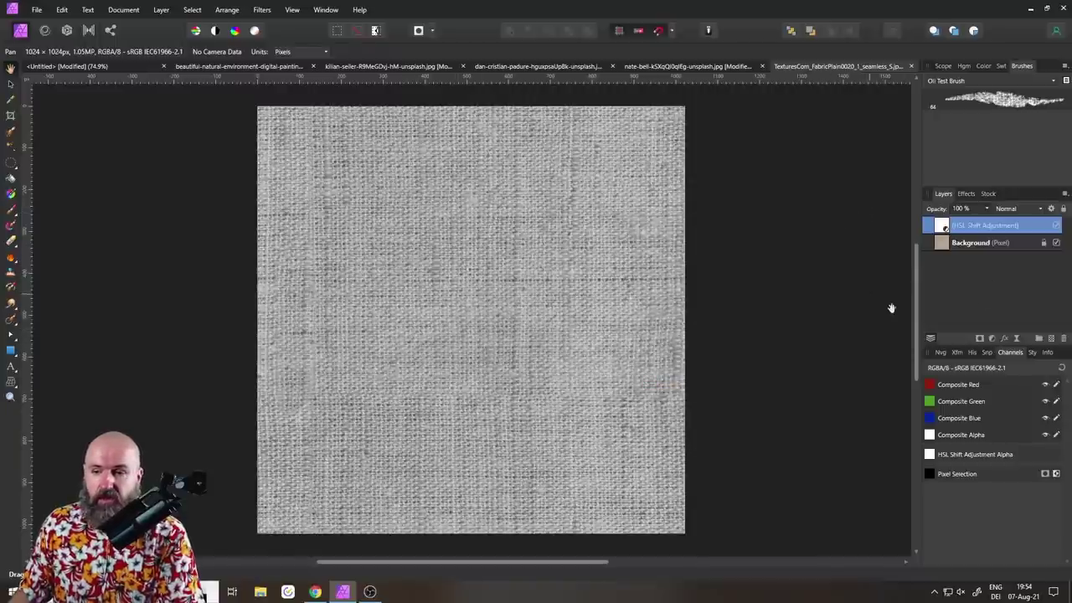
Step: Increase the weave's contrast with a Levels adjustment layer, setting the black level to 56% and the white level to 89%
click(992, 338)
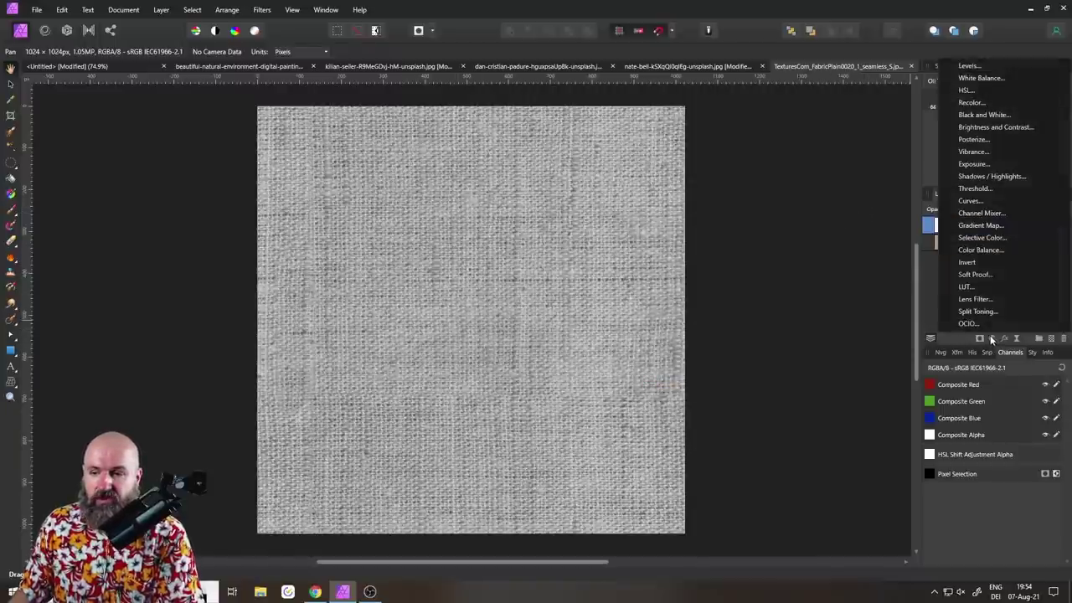
click(979, 67)
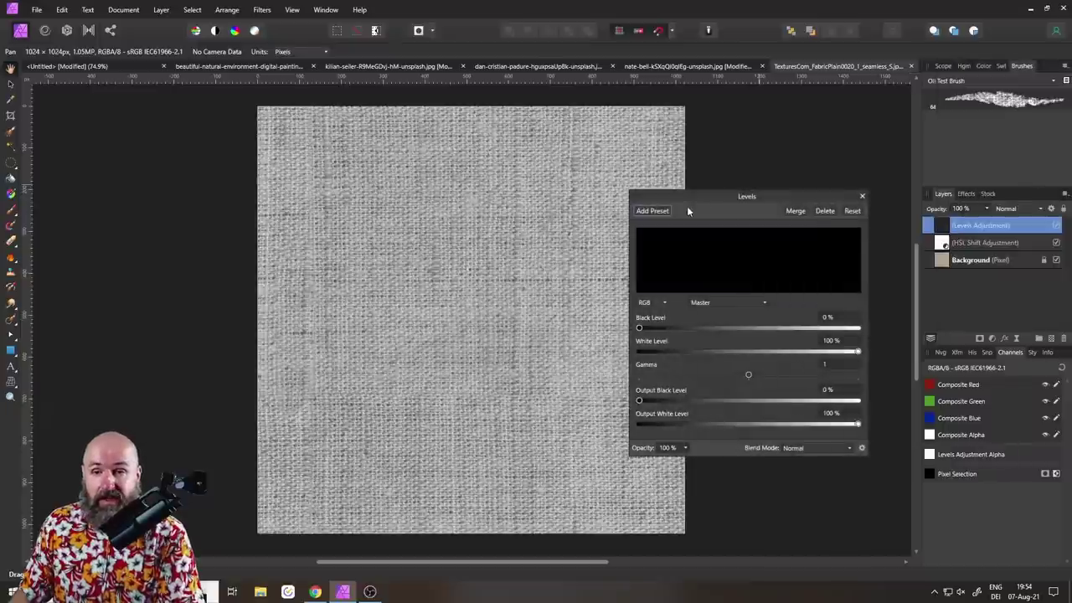
drag(639, 328, 746, 329)
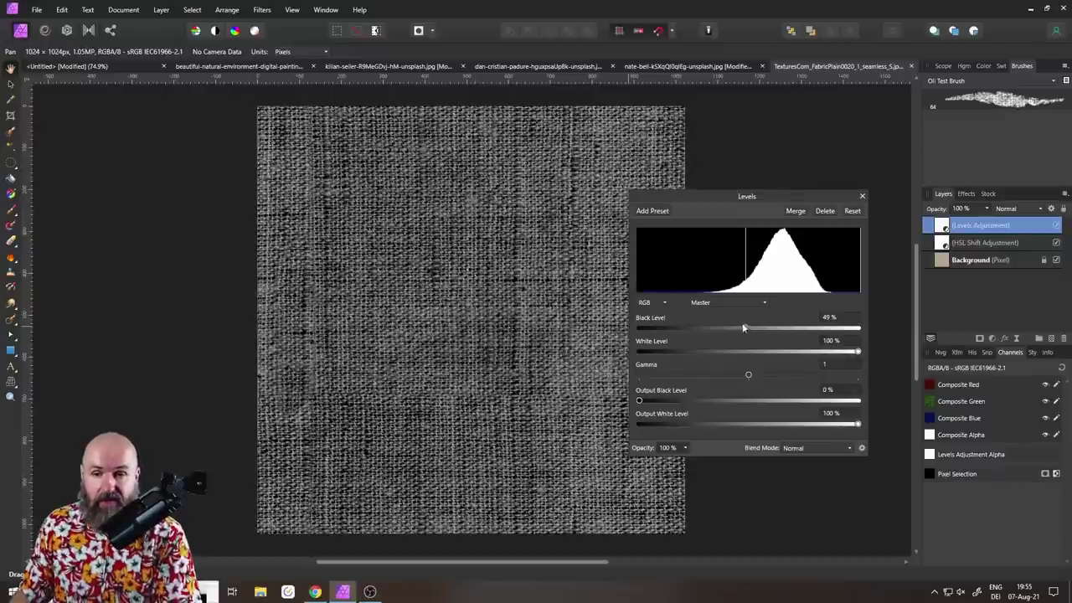
drag(744, 326, 669, 326)
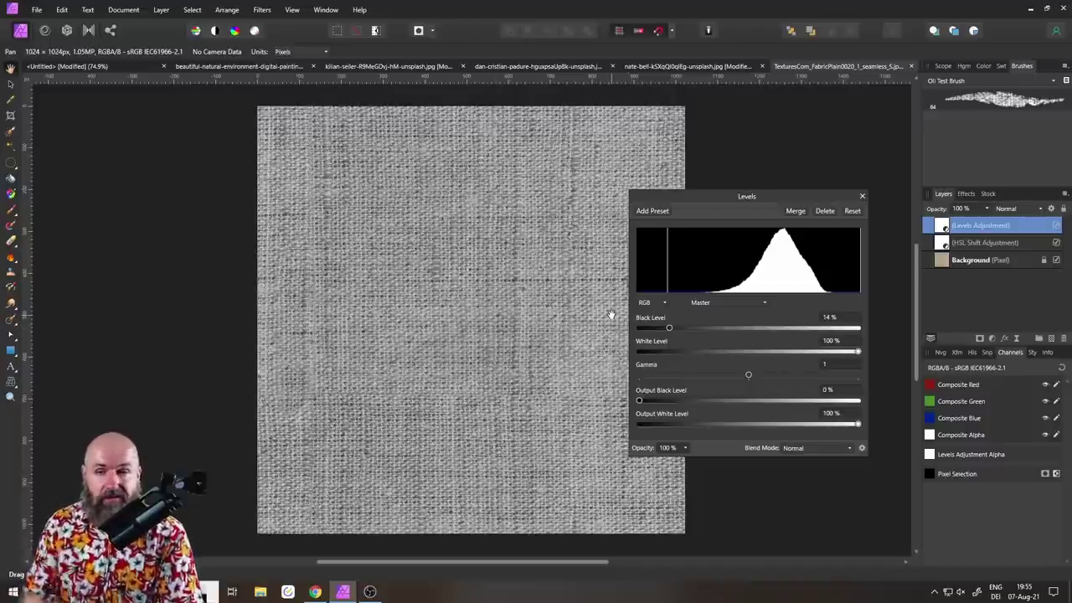
drag(670, 325, 763, 332)
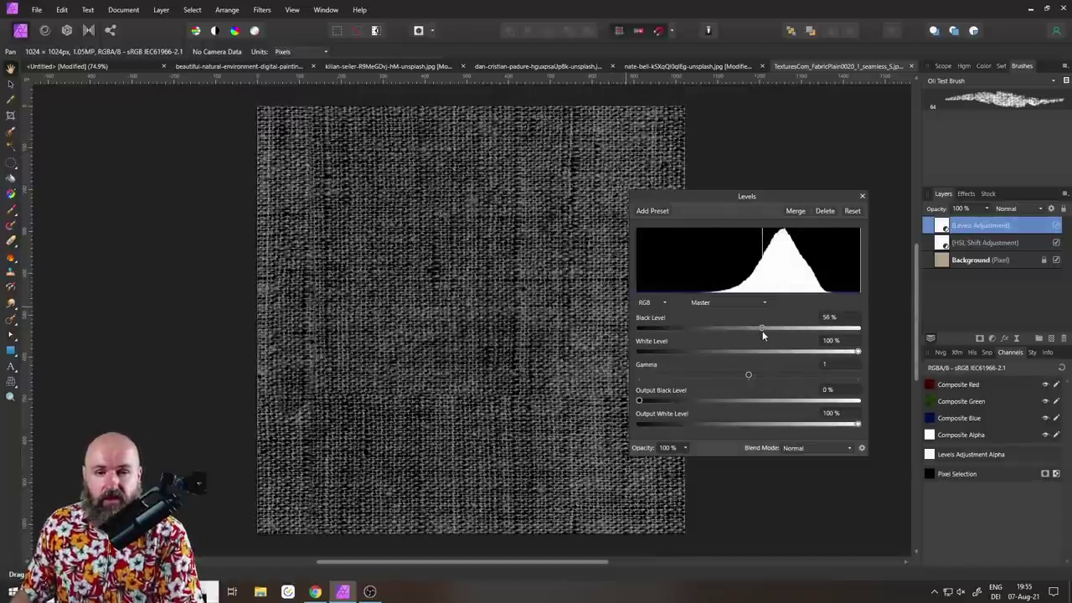
mouse_move(857, 352)
mouse_down()
mouse_move(790, 343)
mouse_move(845, 348)
mouse_move(833, 350)
mouse_up()
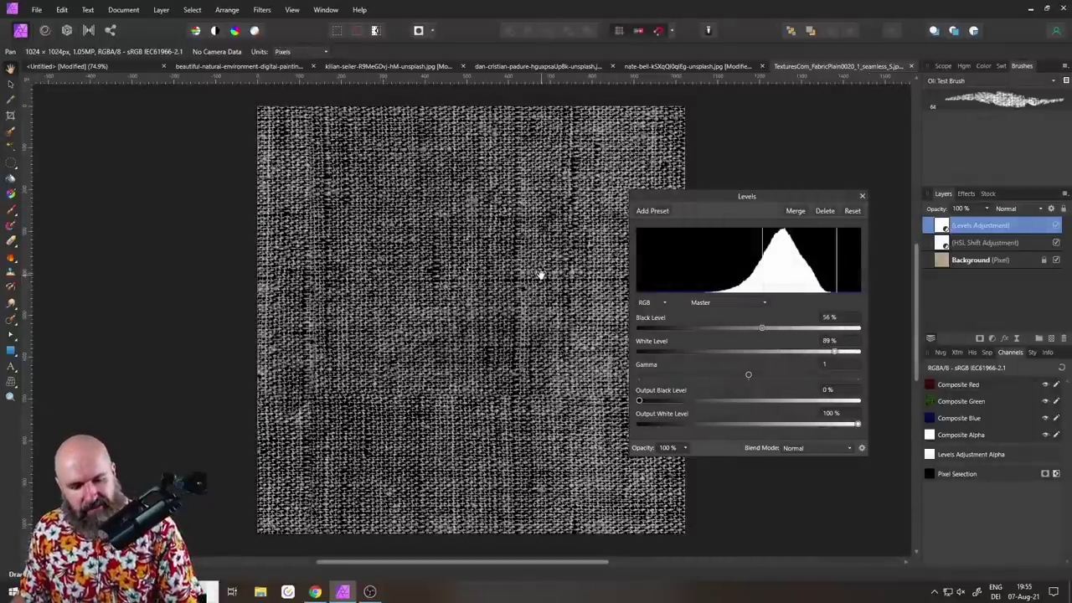
scroll(537, 280, up, 2)
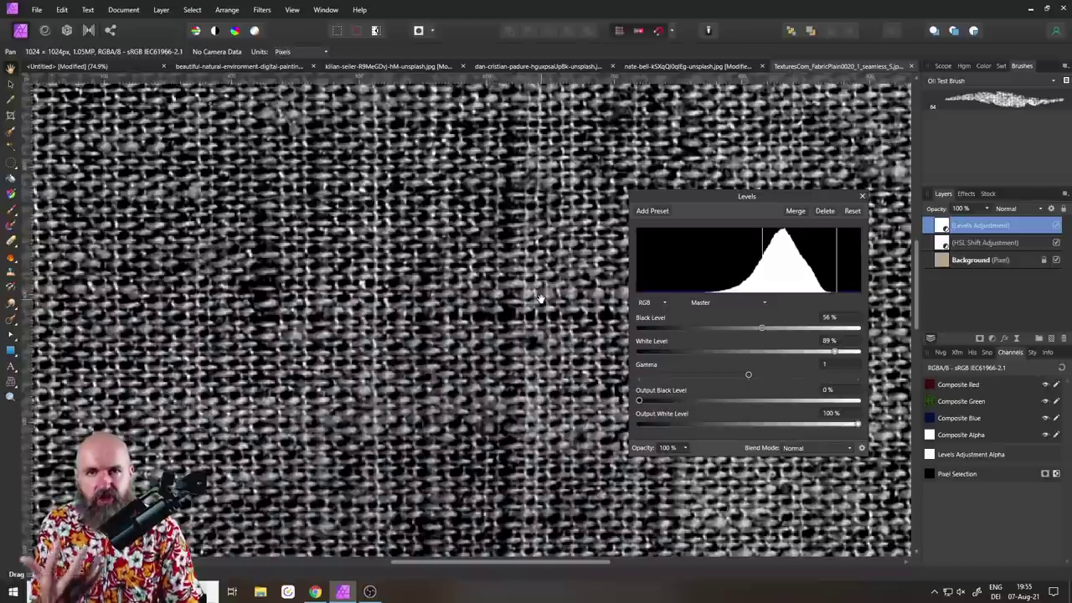
scroll(439, 182, down, 3)
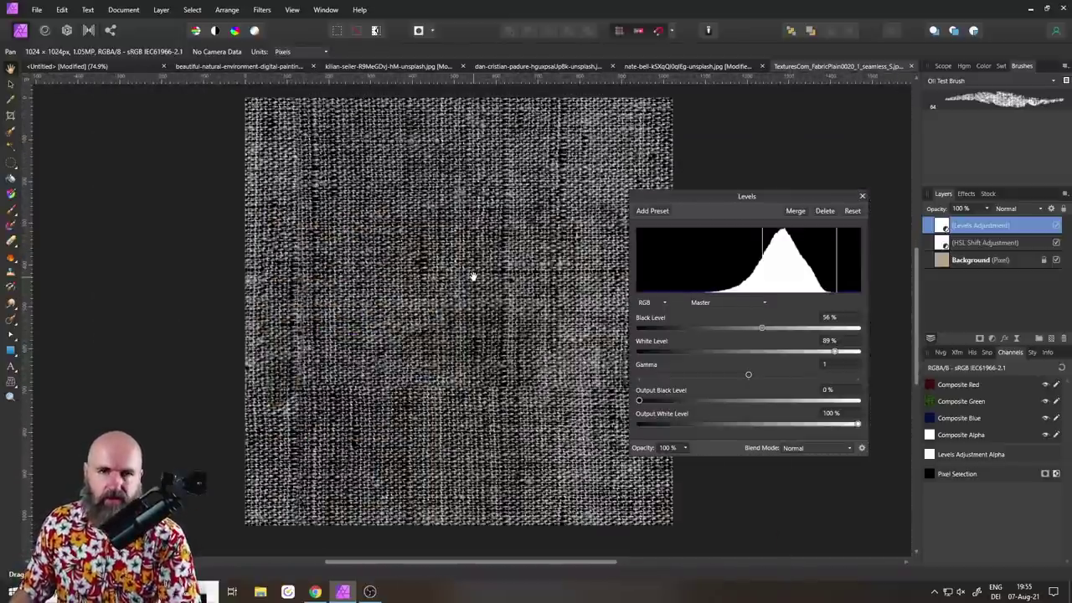
Step: View the PNG export settings for the fabric texture without exporting it
click(37, 10)
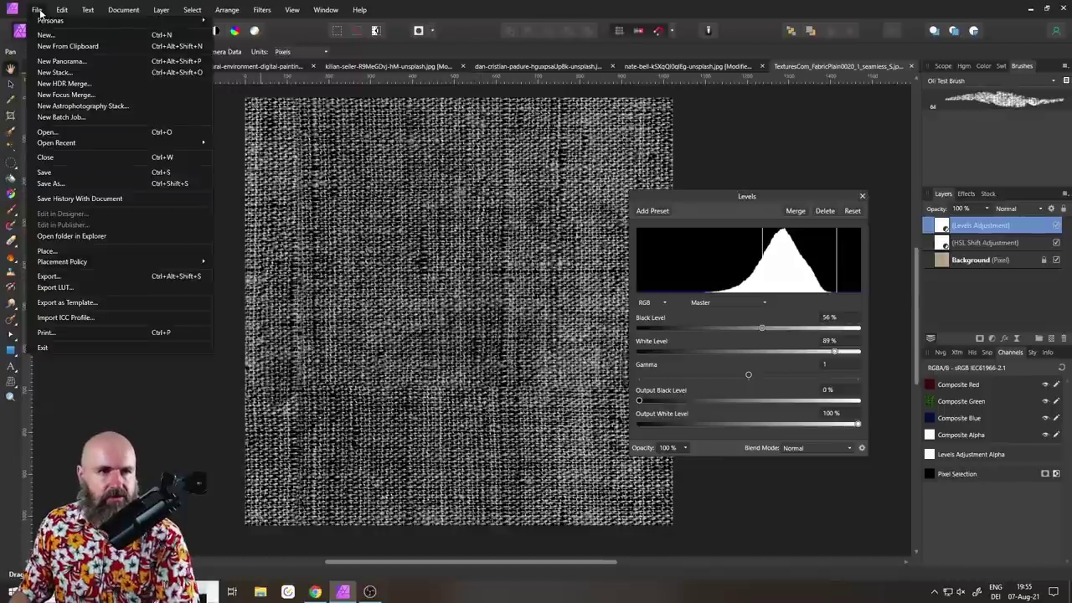
click(76, 276)
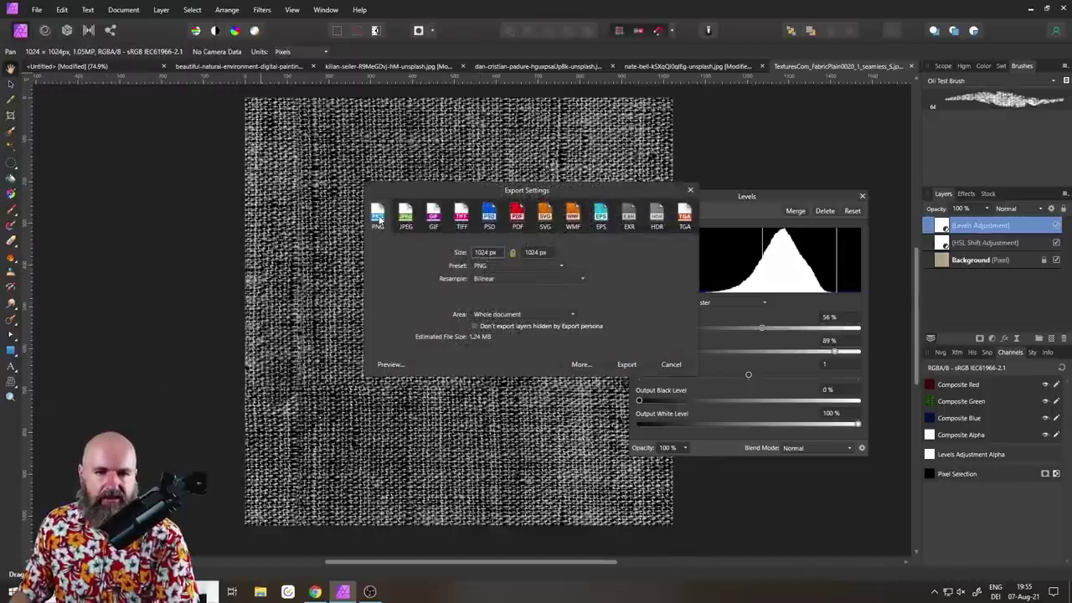
click(669, 364)
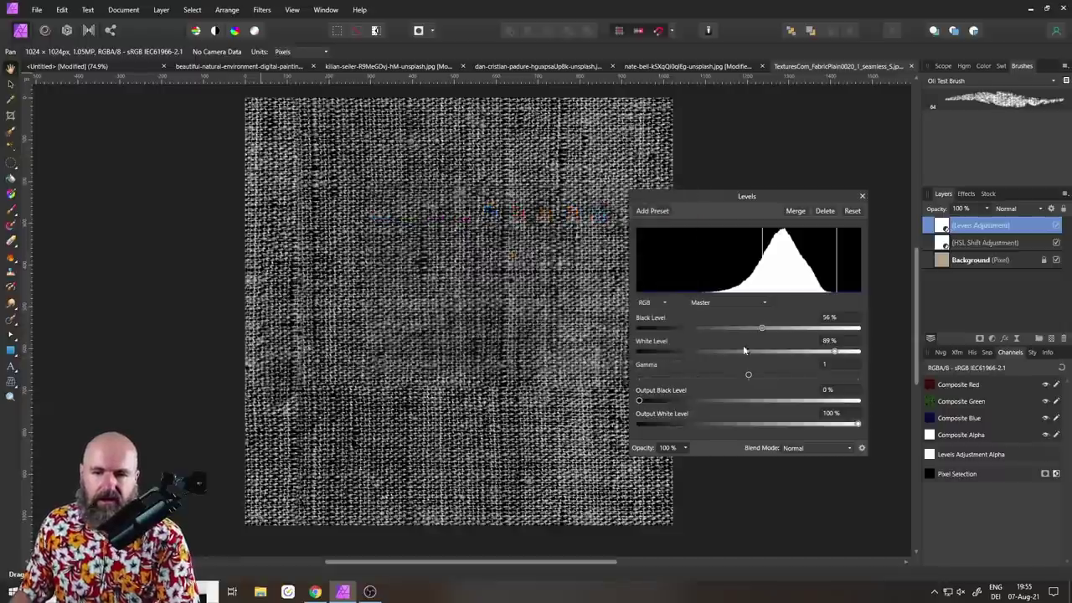
Step: Close the Levels settings and bring up the open document with the seven black paint strokes
click(862, 198)
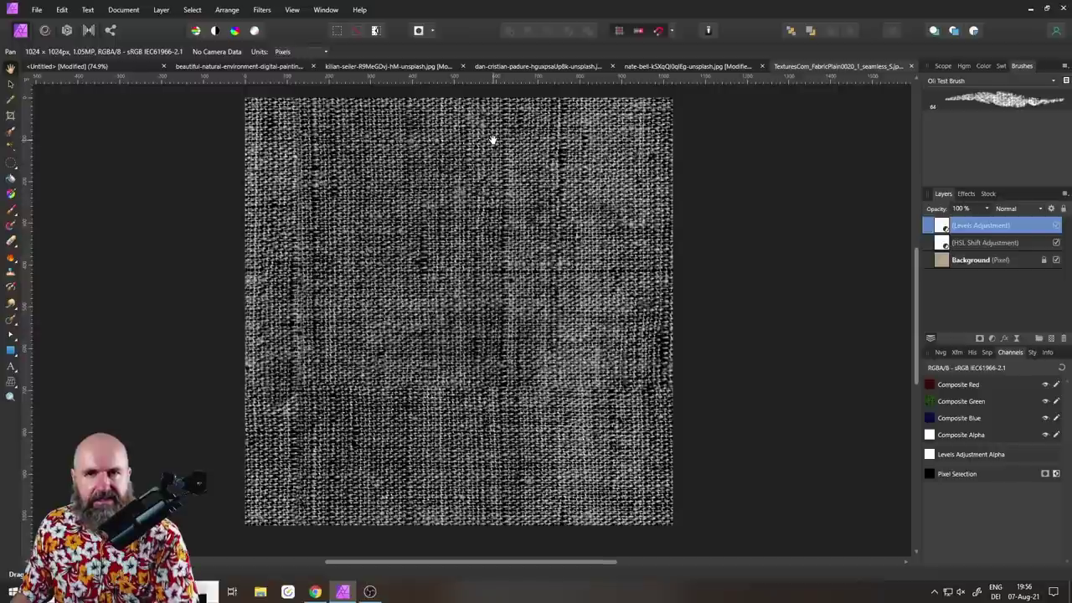
click(254, 69)
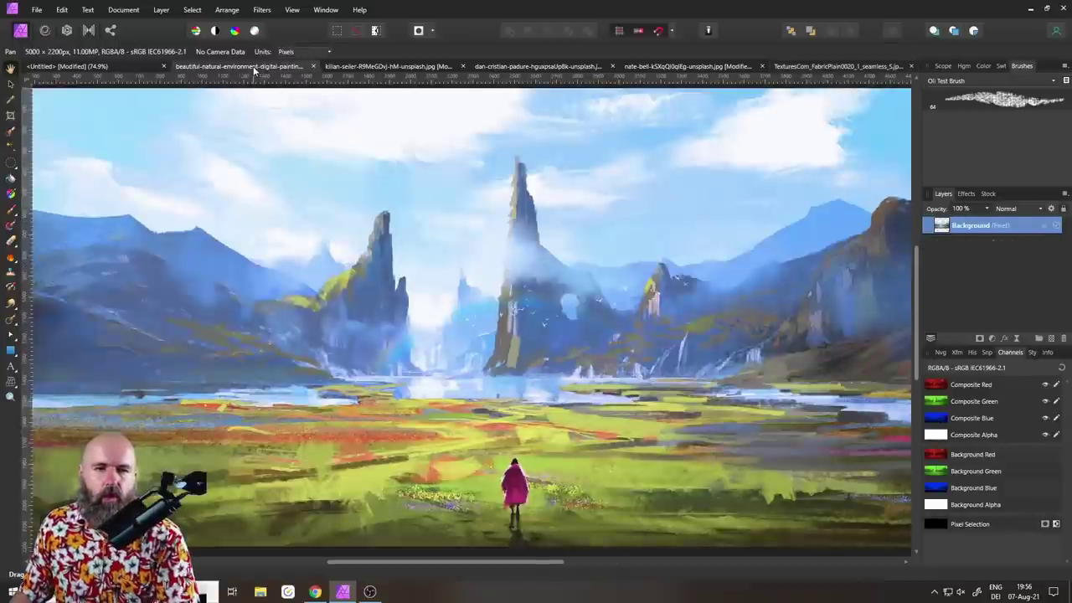
click(357, 64)
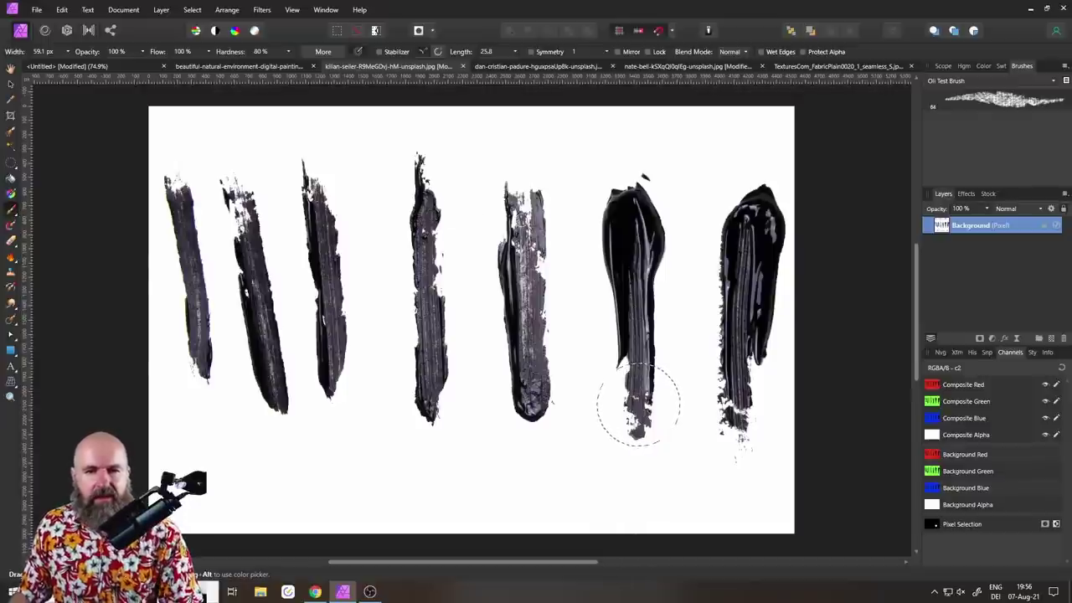
Step: Examine the black paint strokes up close, then the blue paint swatch and the scratched pink-and-green painting as possible brush sources
scroll(509, 215, up, 3)
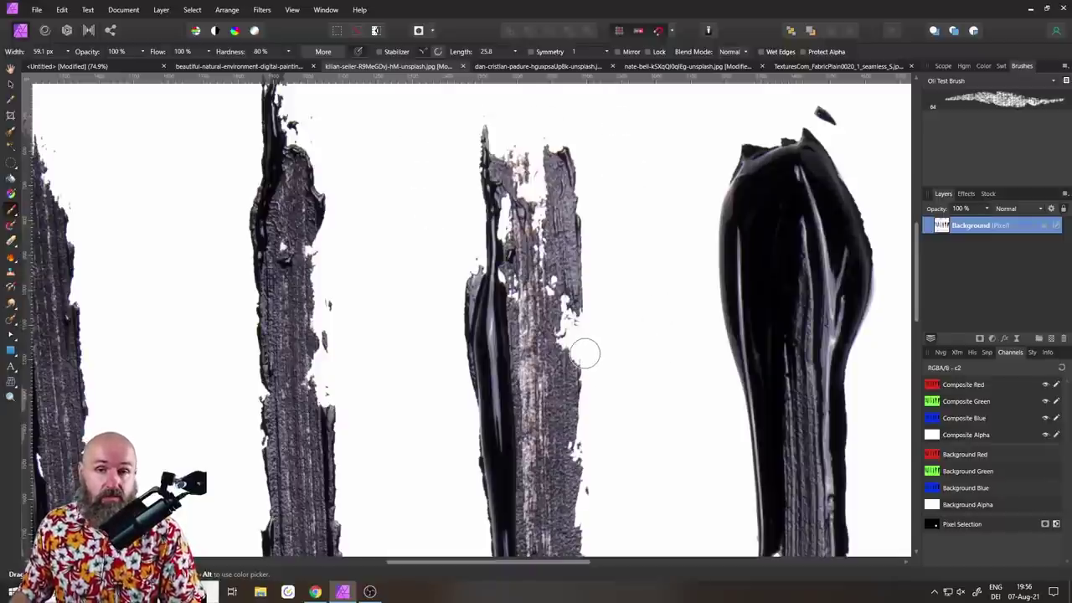
mouse_move(516, 208)
mouse_down()
mouse_move(513, 247)
mouse_move(553, 268)
mouse_up()
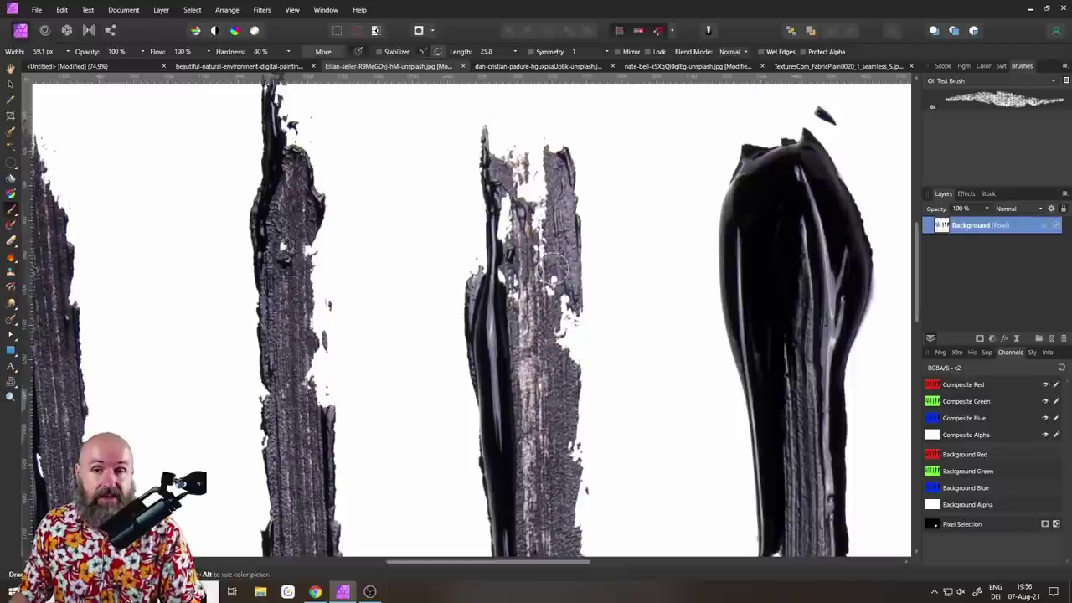
key(ctrl+0)
drag(665, 474, 680, 475)
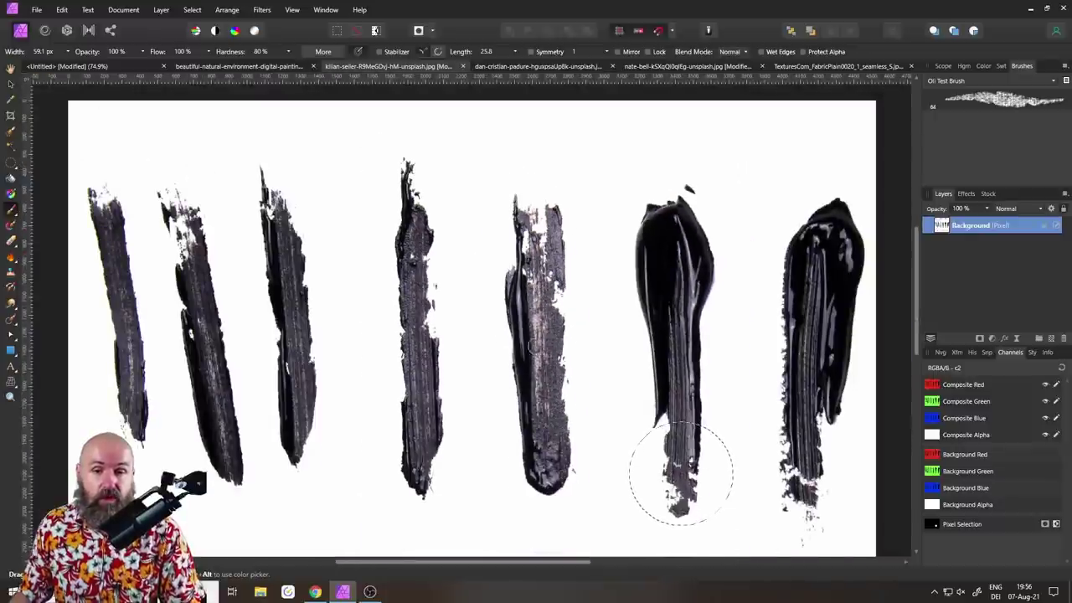
click(514, 67)
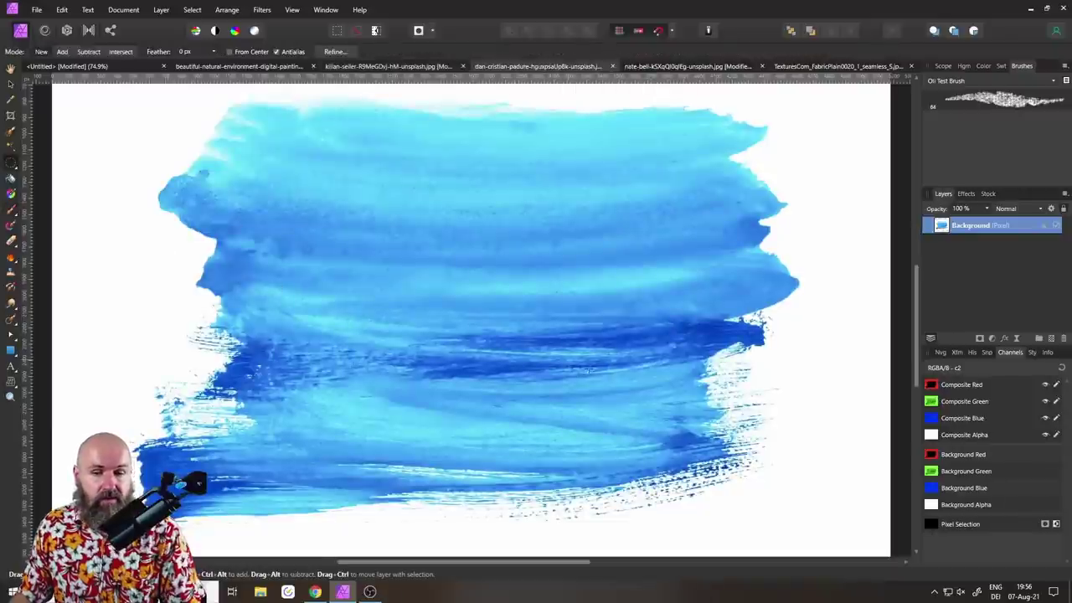
click(652, 66)
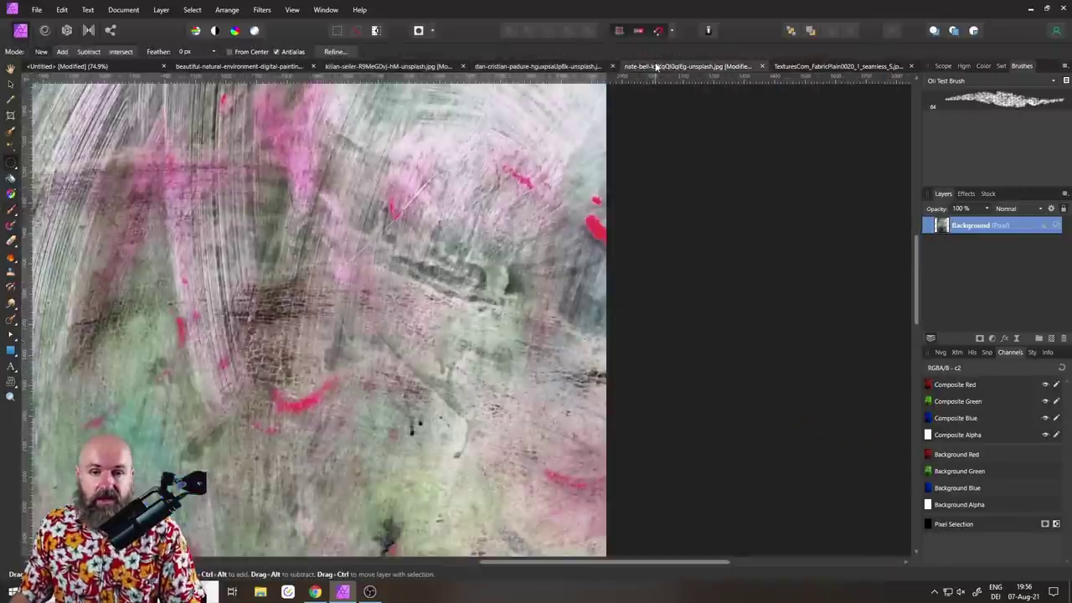
scroll(559, 289, down, 5)
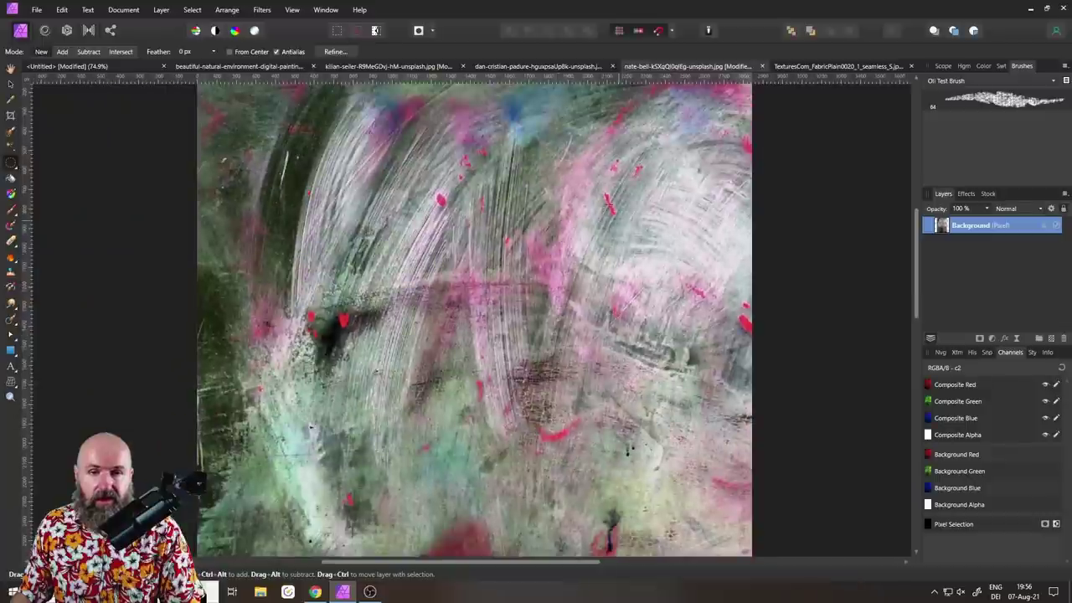
scroll(635, 229, up, 5)
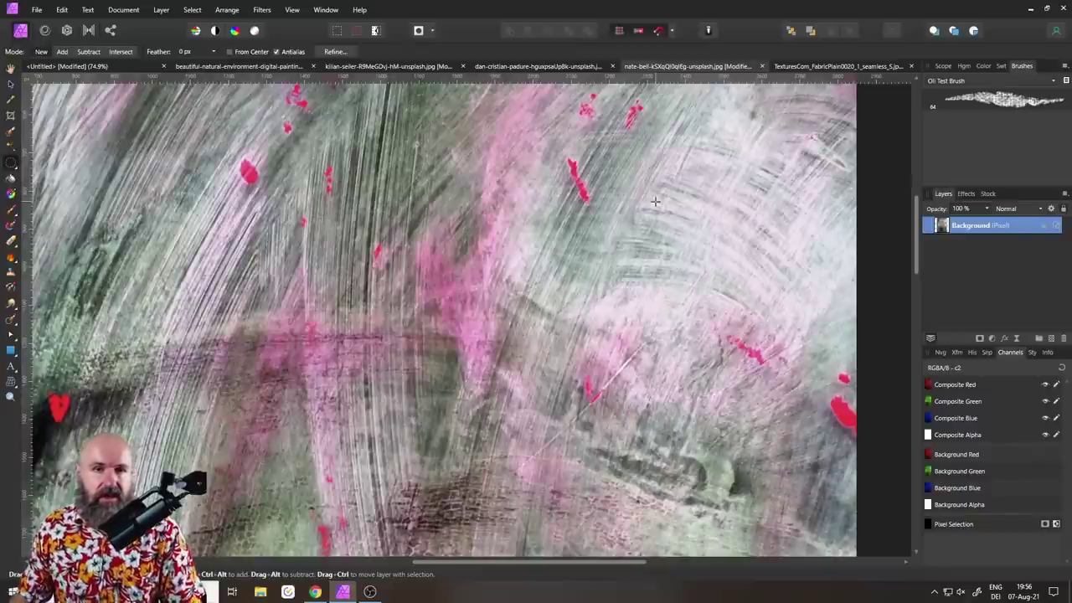
Step: In the black paint strokes document, draw a circular selection about 529 px wide around the upper end of the fifth stroke
click(401, 66)
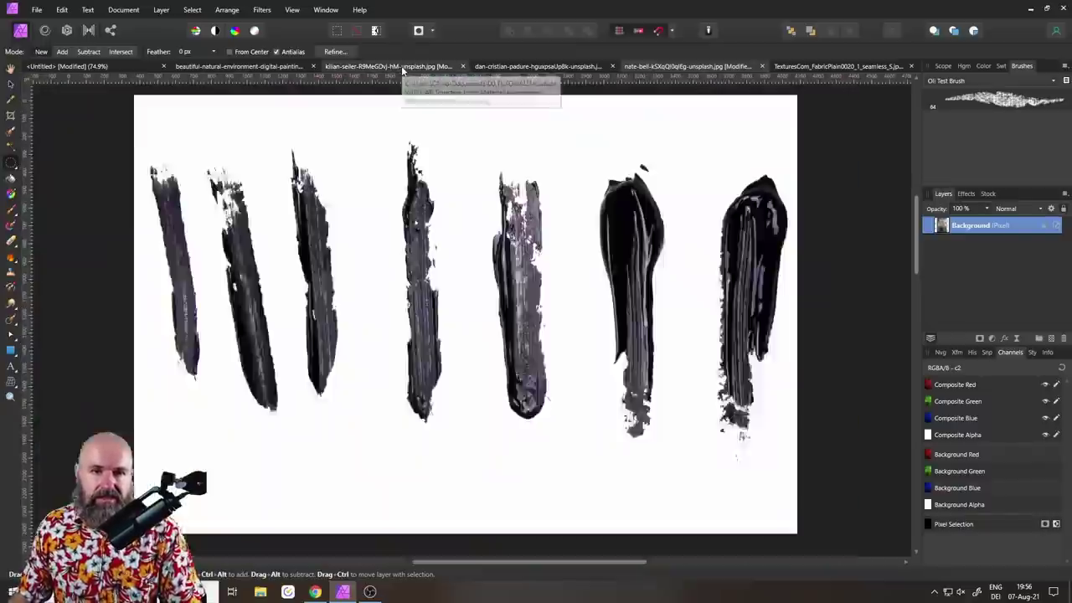
key(b)
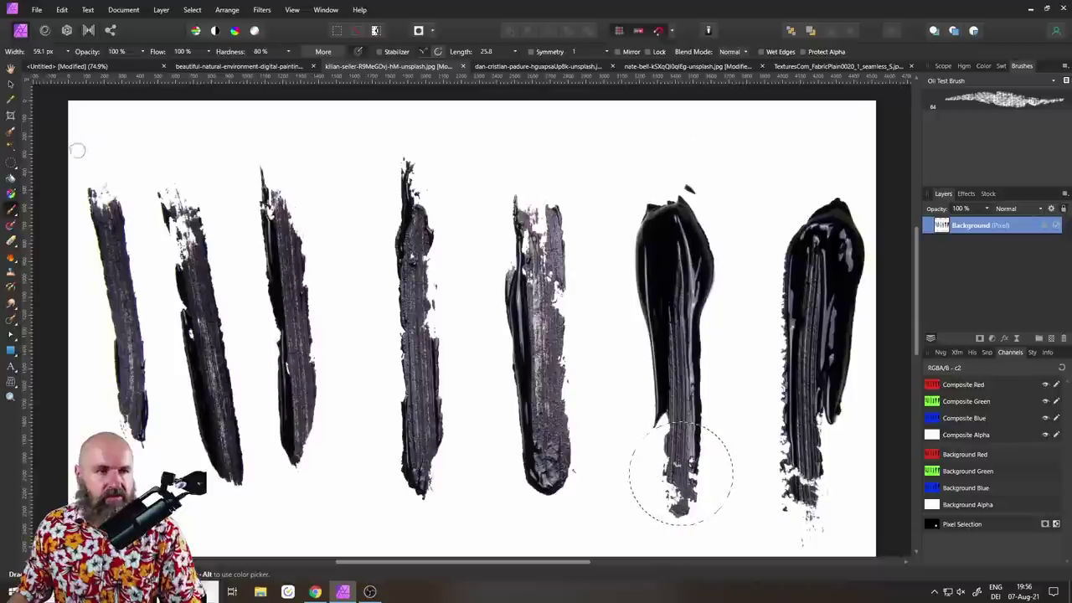
click(11, 163)
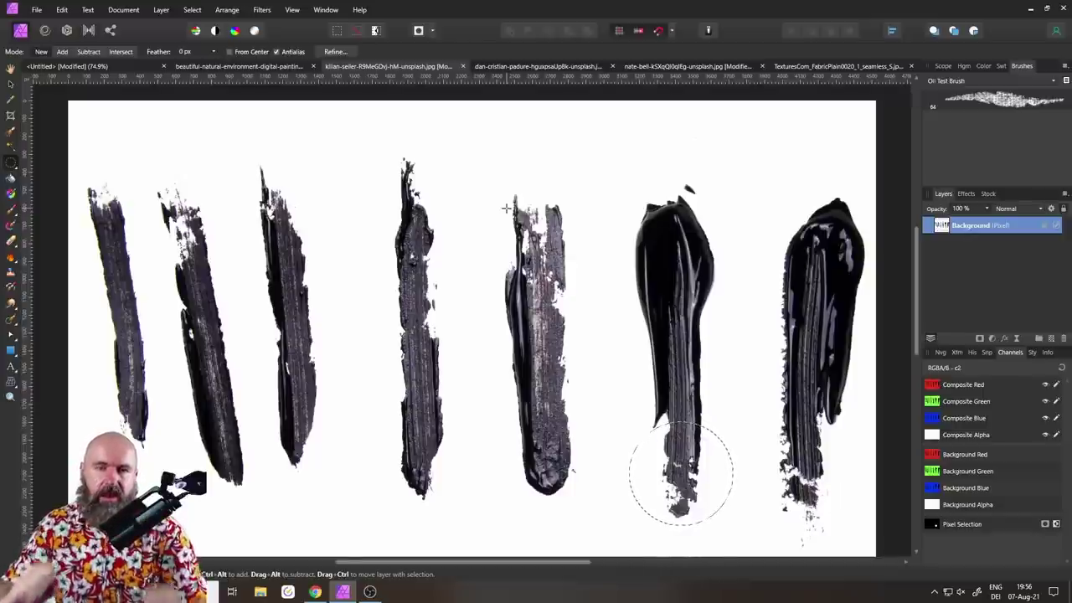
scroll(542, 206, up, 5)
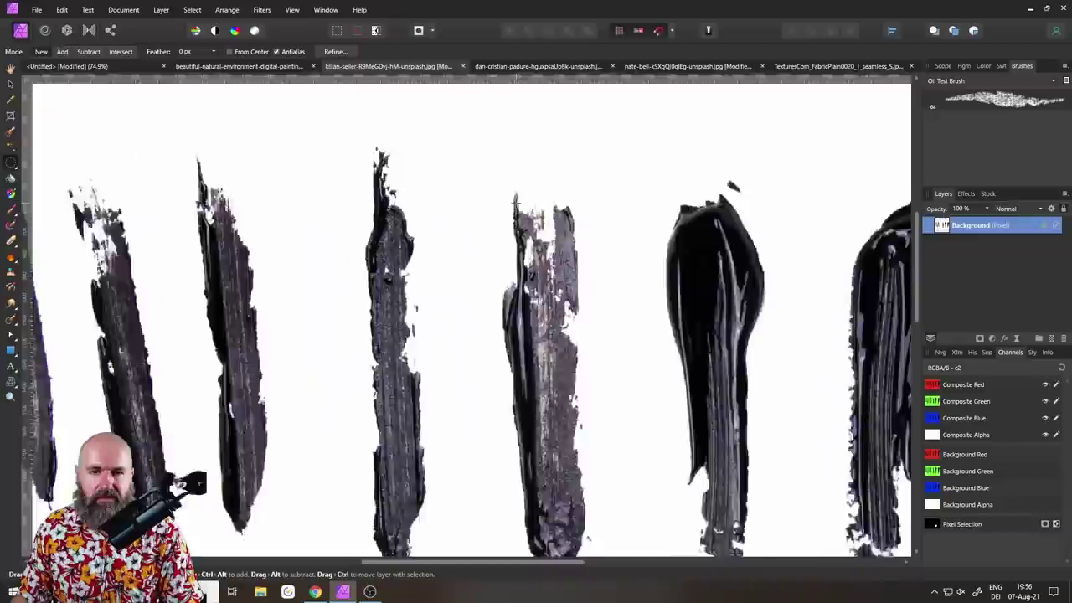
drag(480, 160, 603, 281)
mouse_move(570, 203)
mouse_down()
mouse_move(622, 263)
mouse_move(704, 305)
mouse_up()
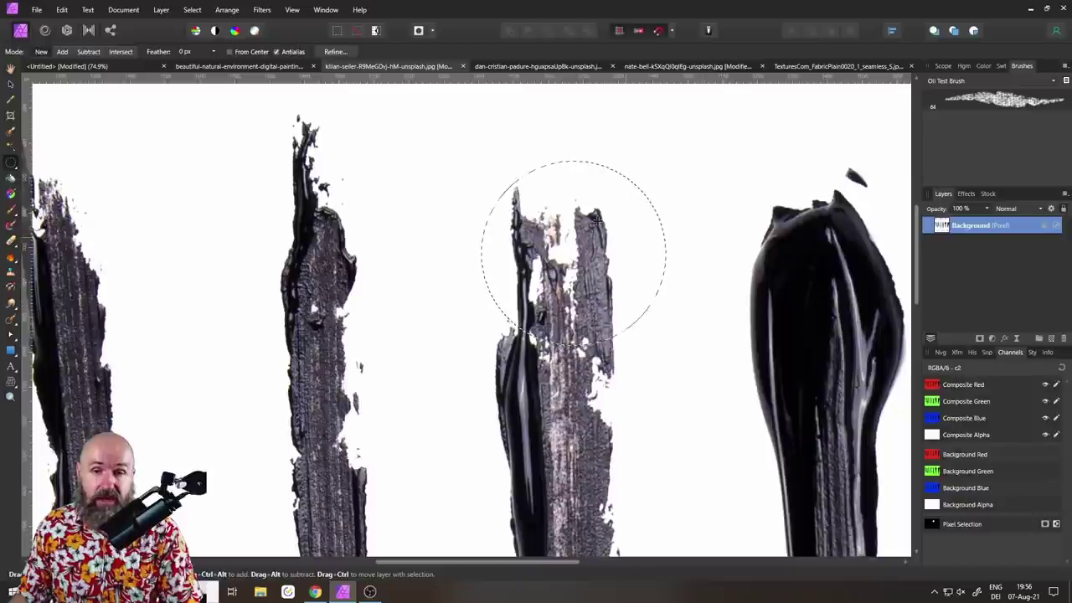
drag(561, 243, 550, 241)
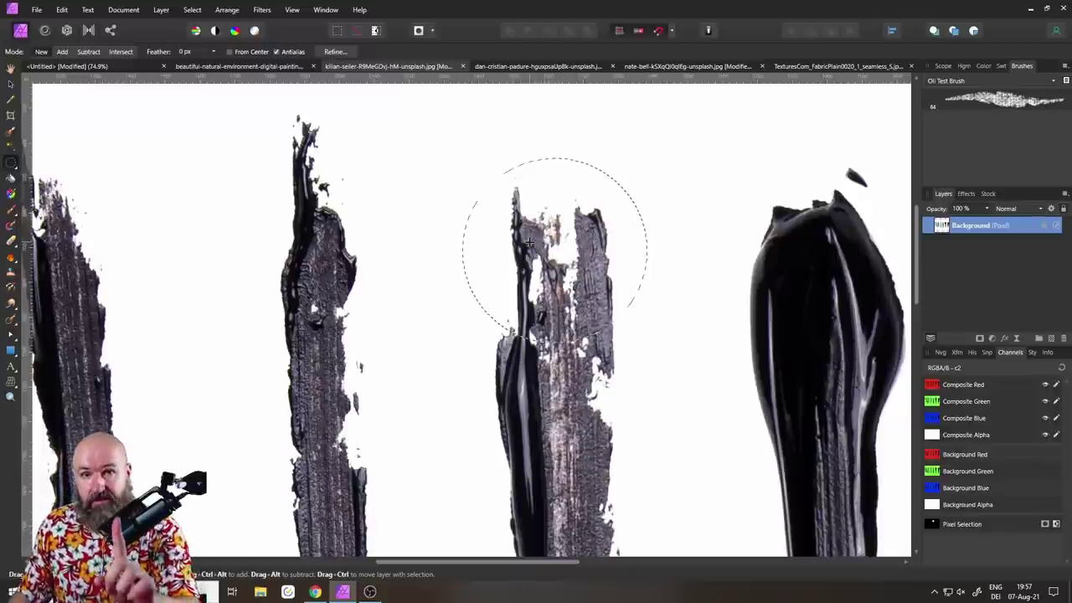
Step: Copy the circular selection from the Background layer and create a new document from the clipboard
right_click(1004, 231)
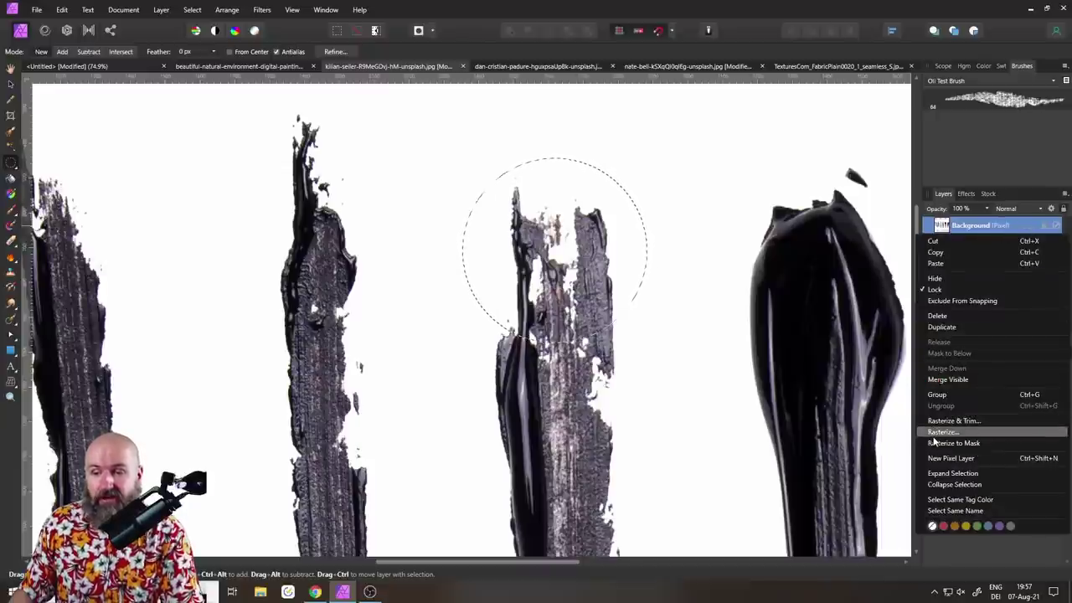
click(963, 231)
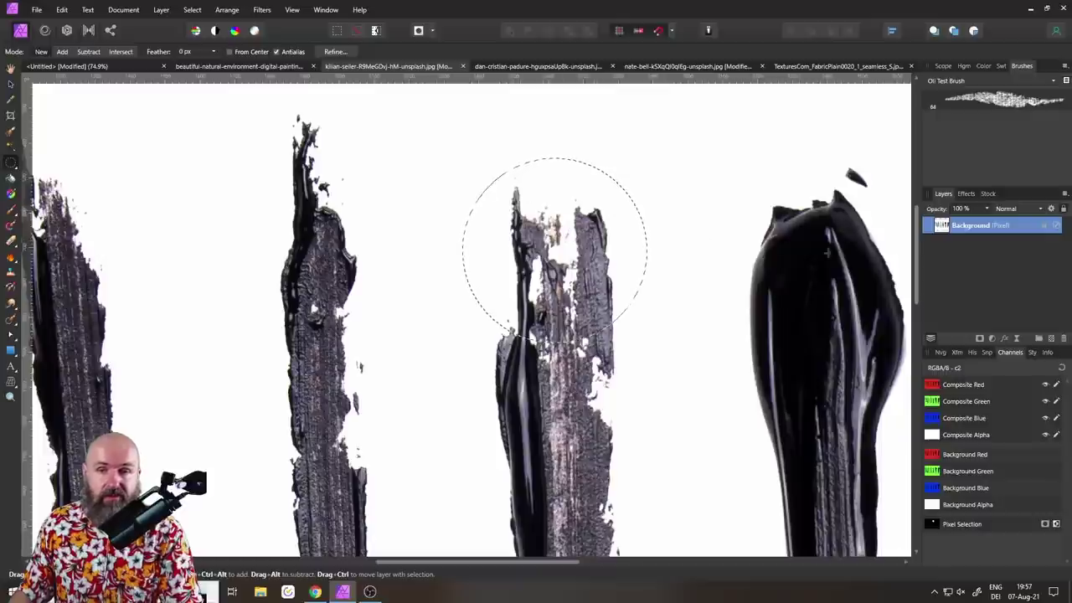
click(38, 10)
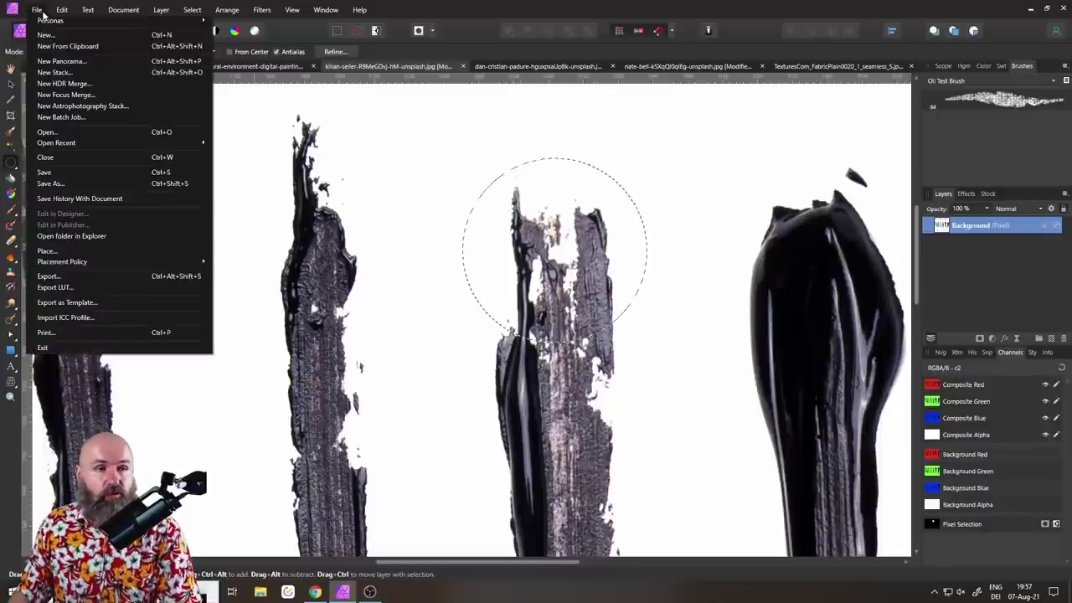
click(65, 47)
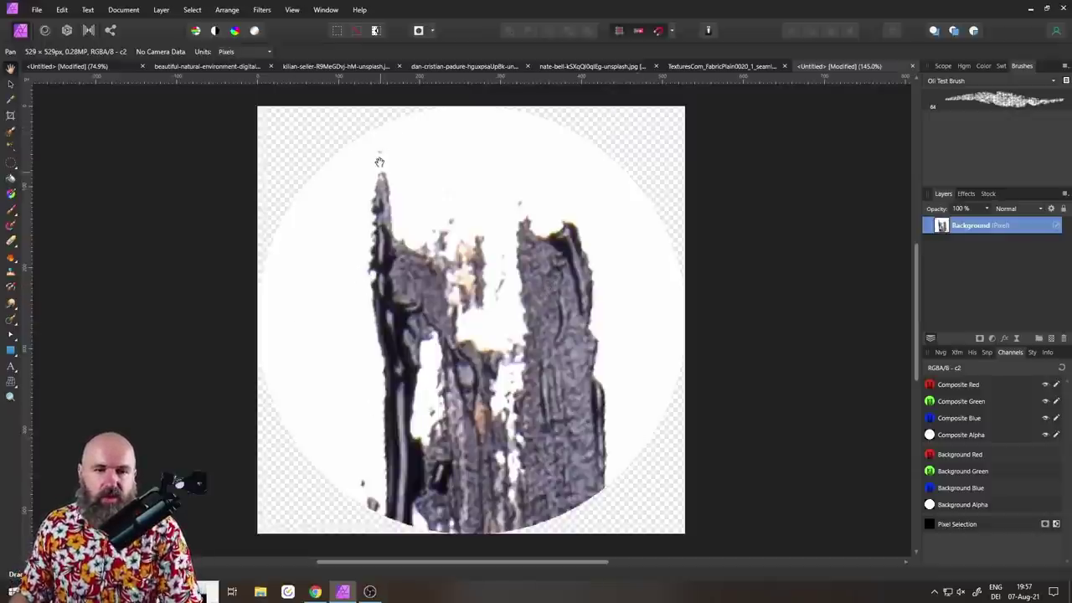
Step: Back in the black strokes document, draw a circular selection around the ragged upper end of the second stroke and copy it
click(358, 66)
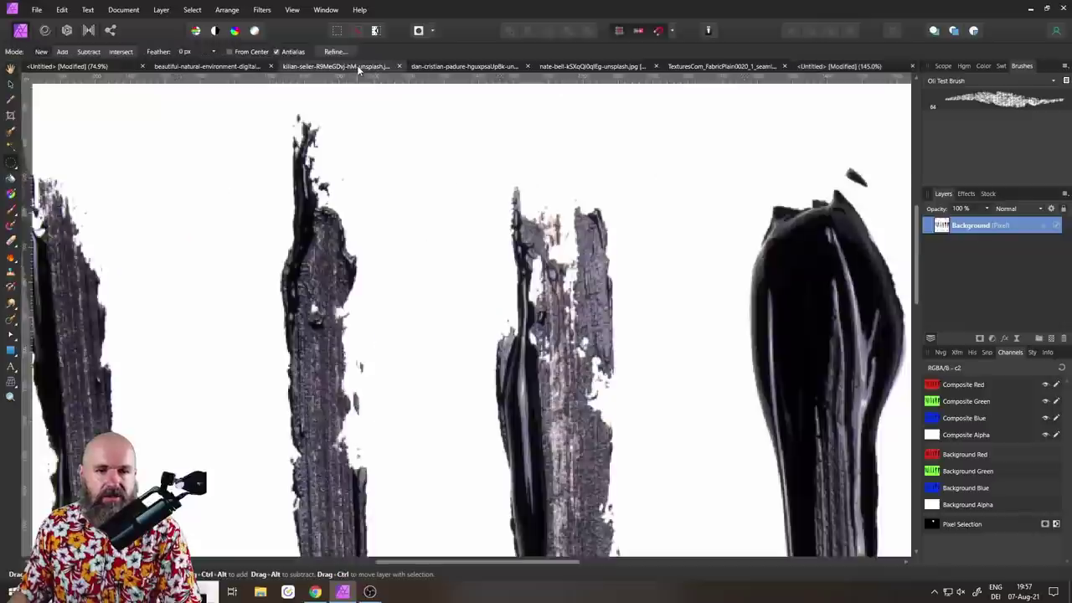
drag(450, 271, 577, 224)
scroll(332, 208, left, 10)
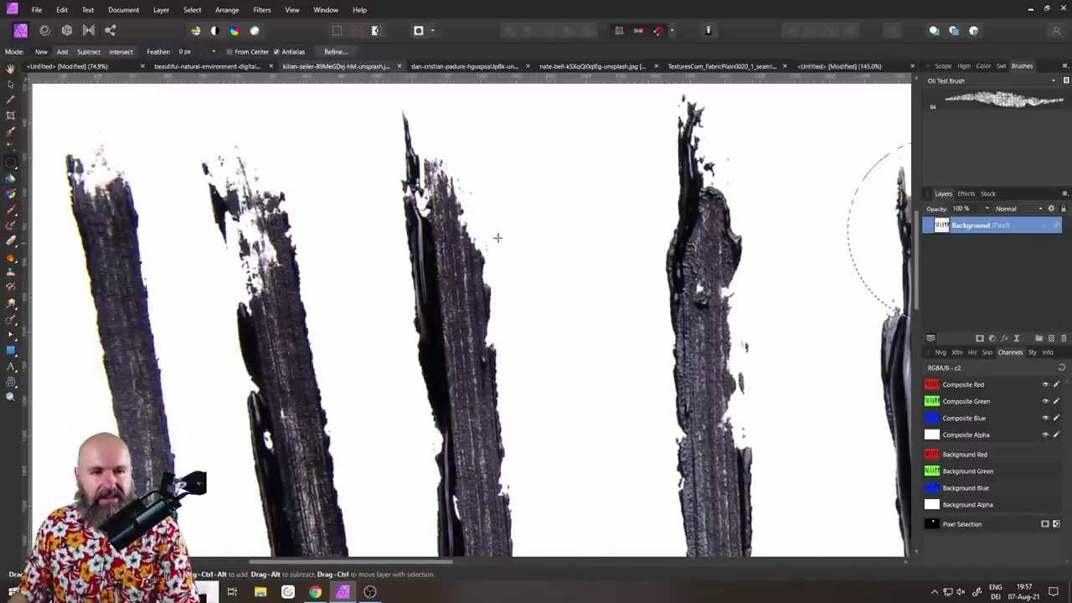
key(ctrl+r)
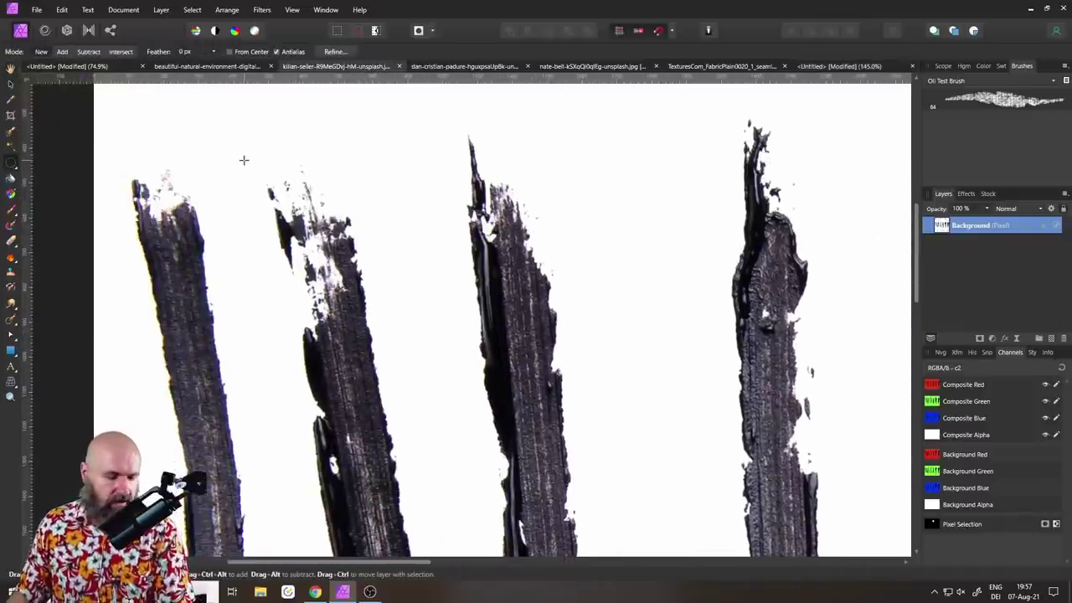
drag(243, 160, 419, 290)
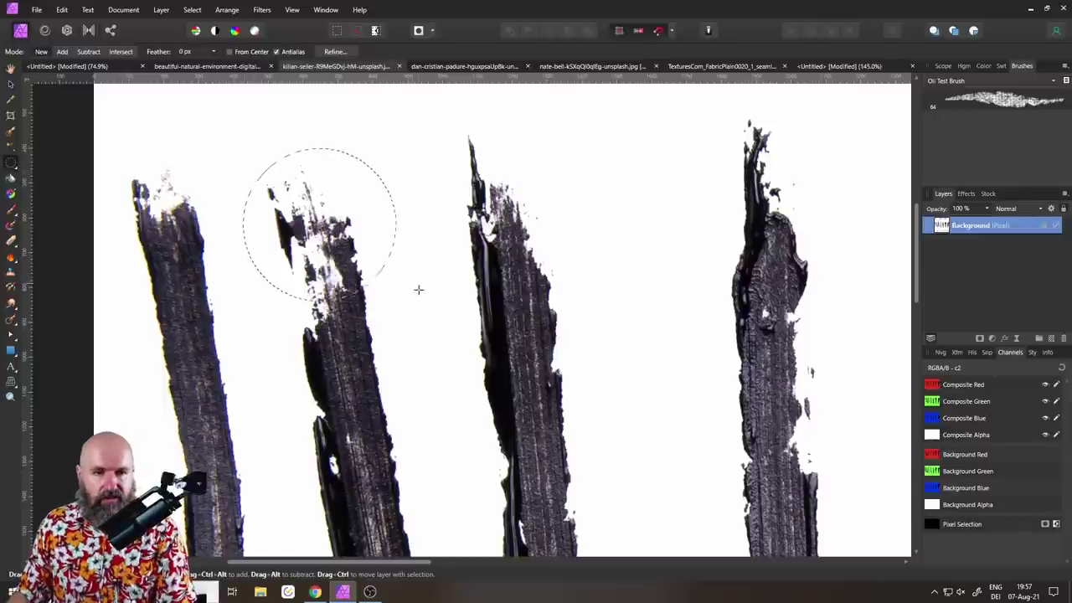
drag(343, 224, 332, 228)
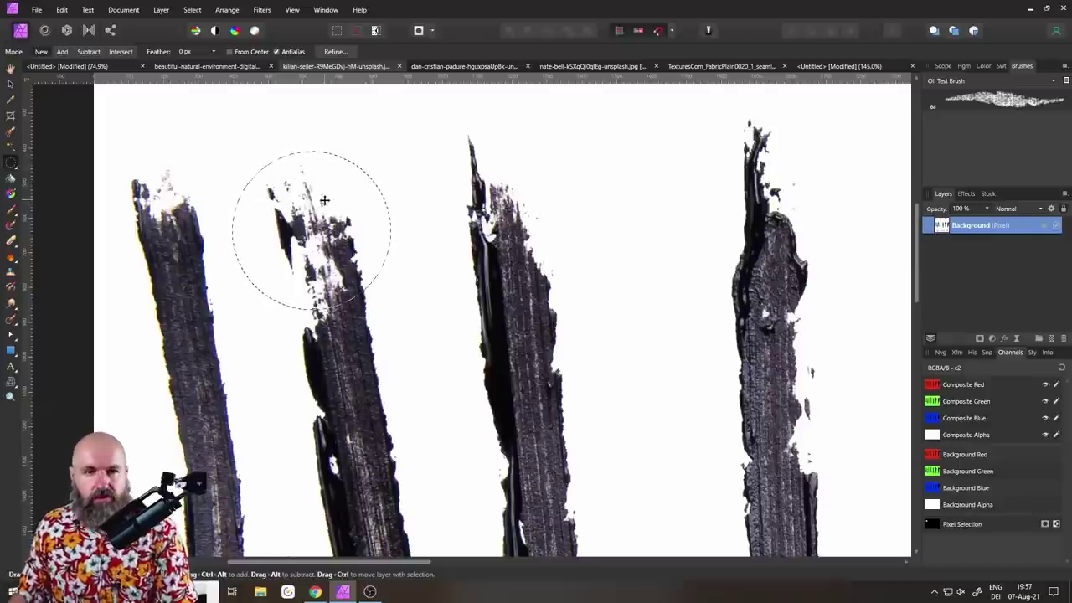
Step: Paste the second stroke tip into the new circular texture document and move it over the middle of the first tip
click(838, 66)
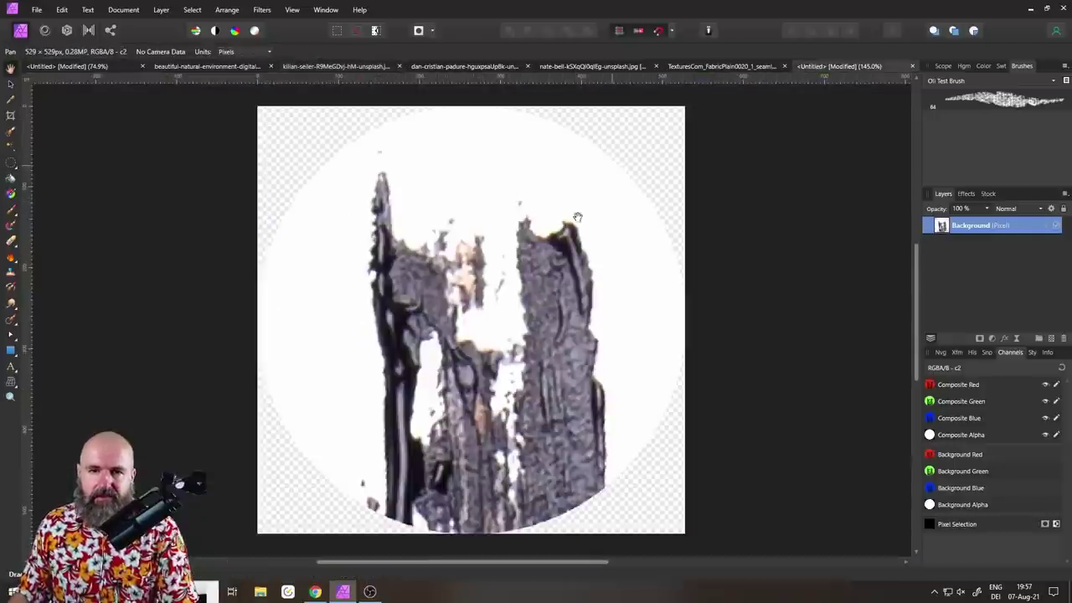
key(ctrl+v)
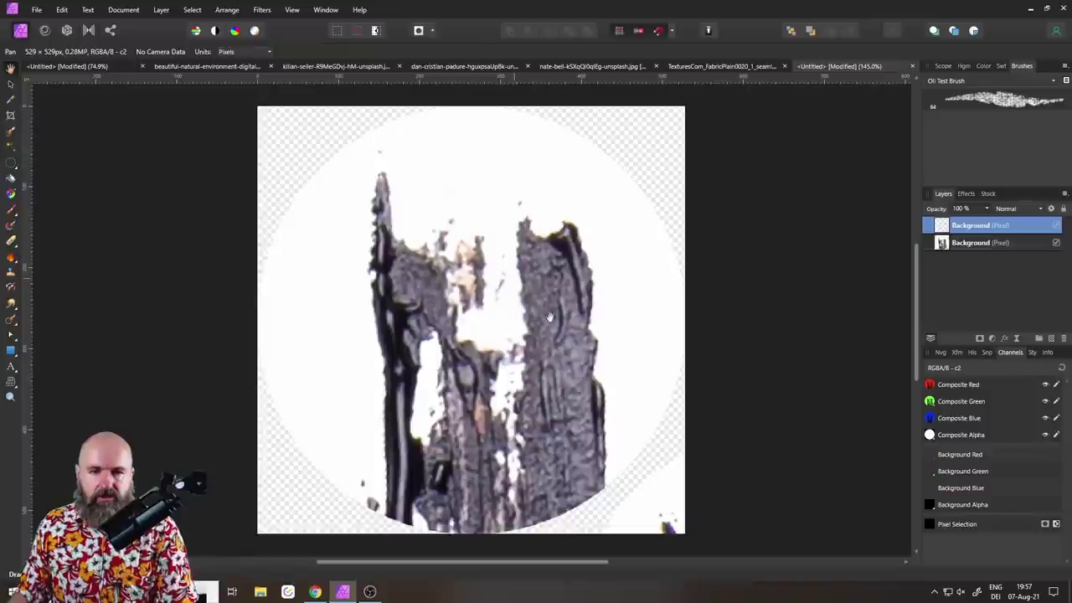
click(11, 86)
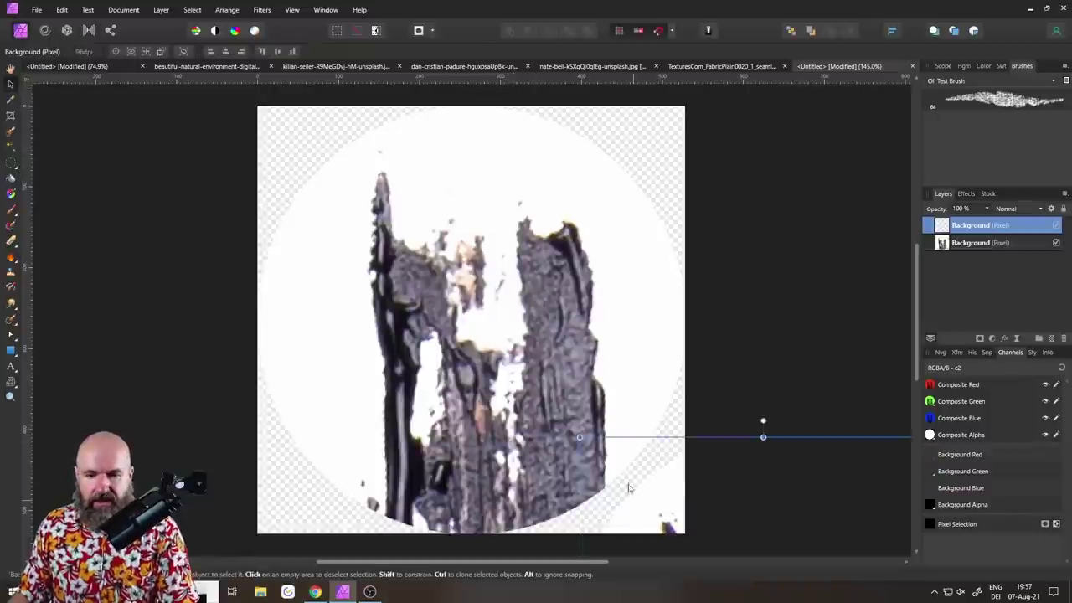
drag(586, 488, 341, 223)
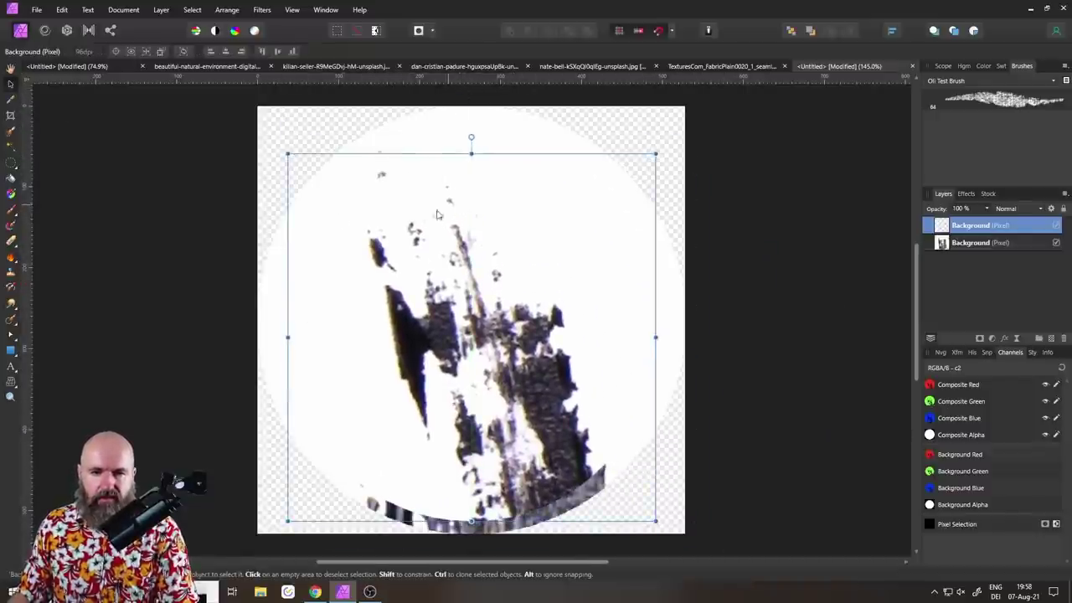
Step: Hide the pasted layer and remove the white from the lower layer with its source blend range, dropping from 73.8% input to 0% output at 82%
click(1056, 226)
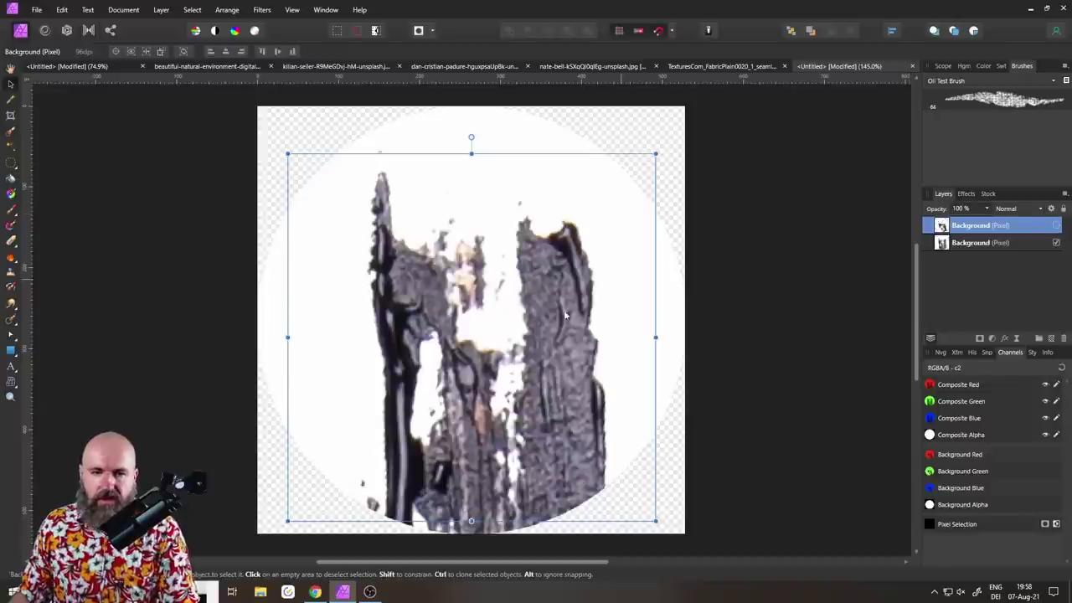
click(957, 242)
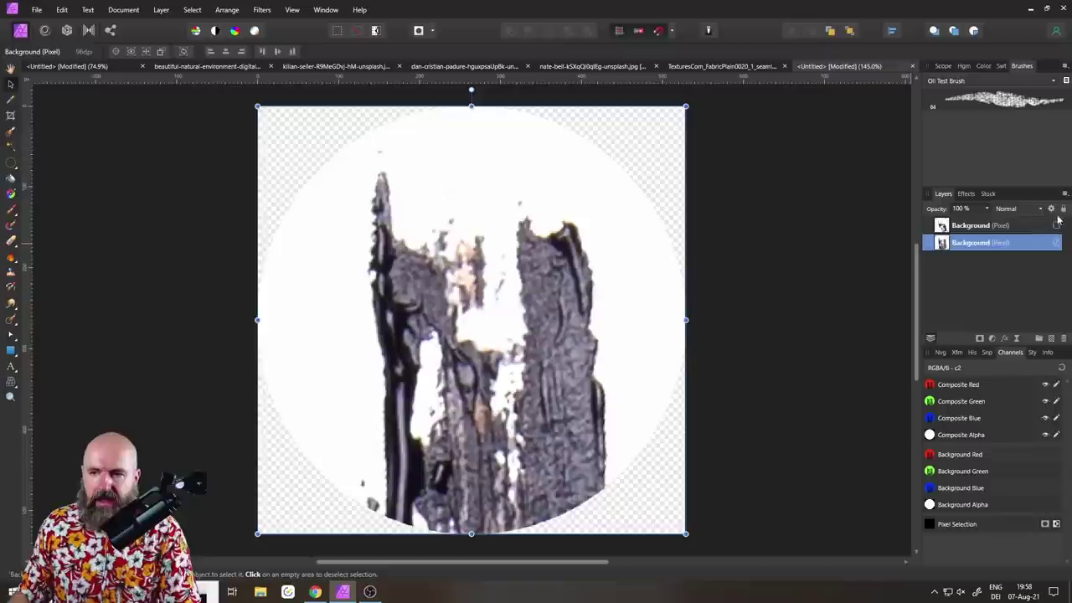
click(1051, 209)
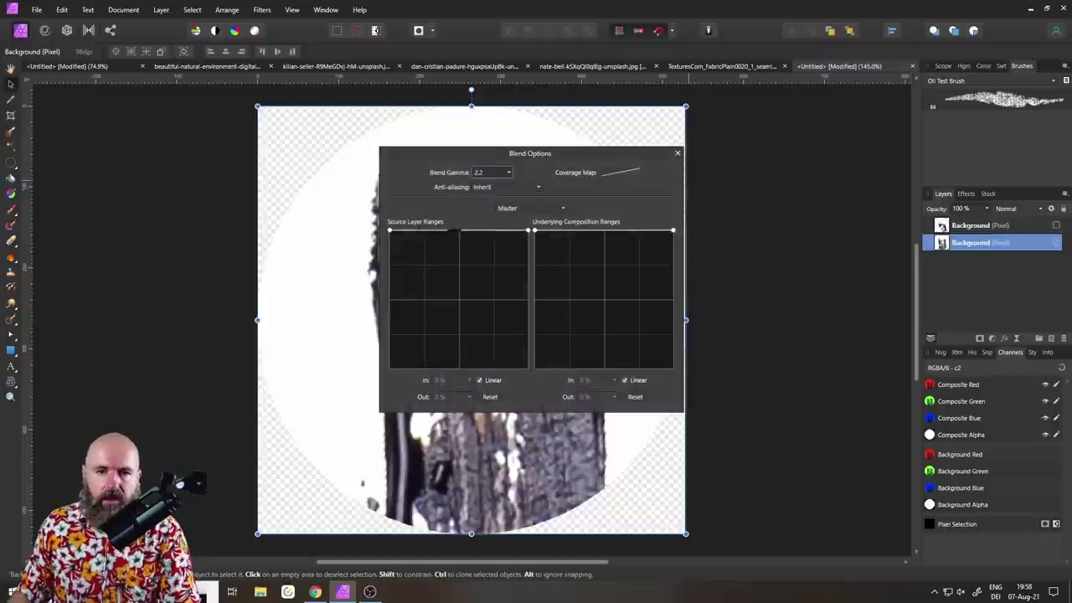
drag(483, 154, 695, 145)
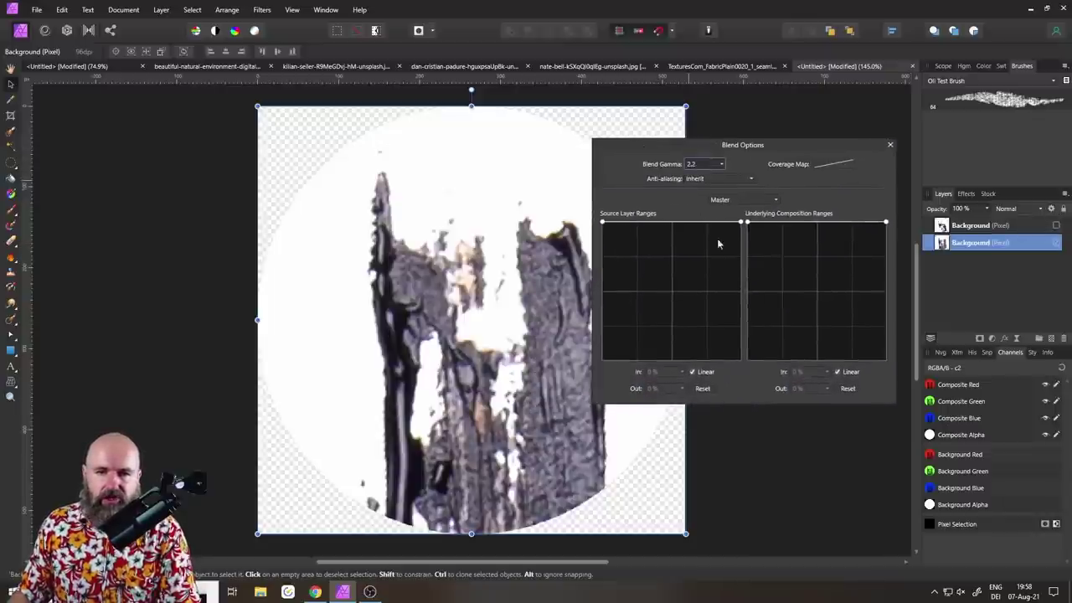
click(703, 222)
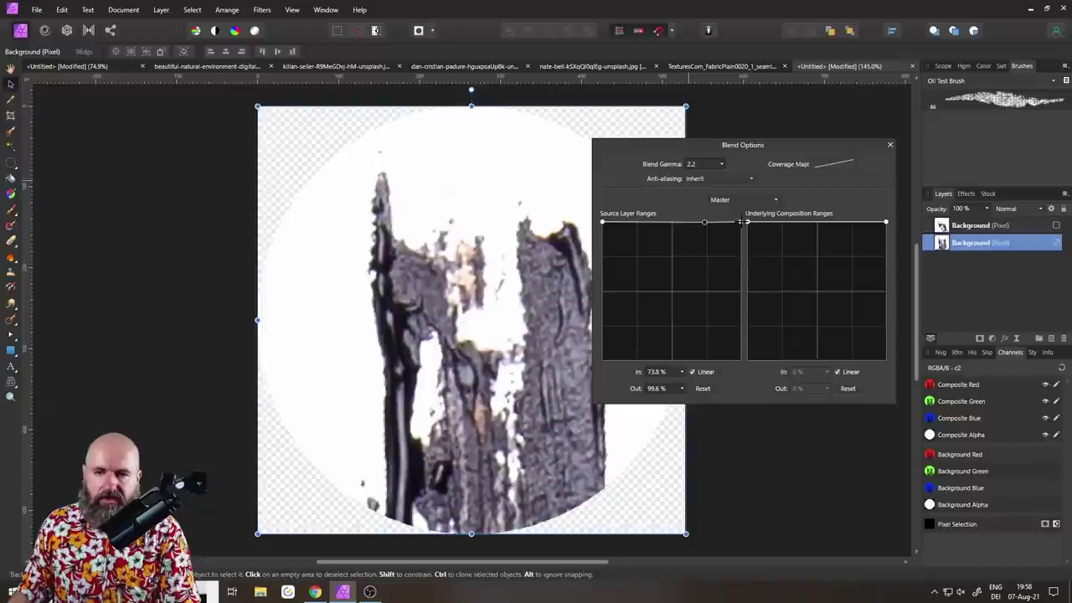
drag(740, 222, 700, 423)
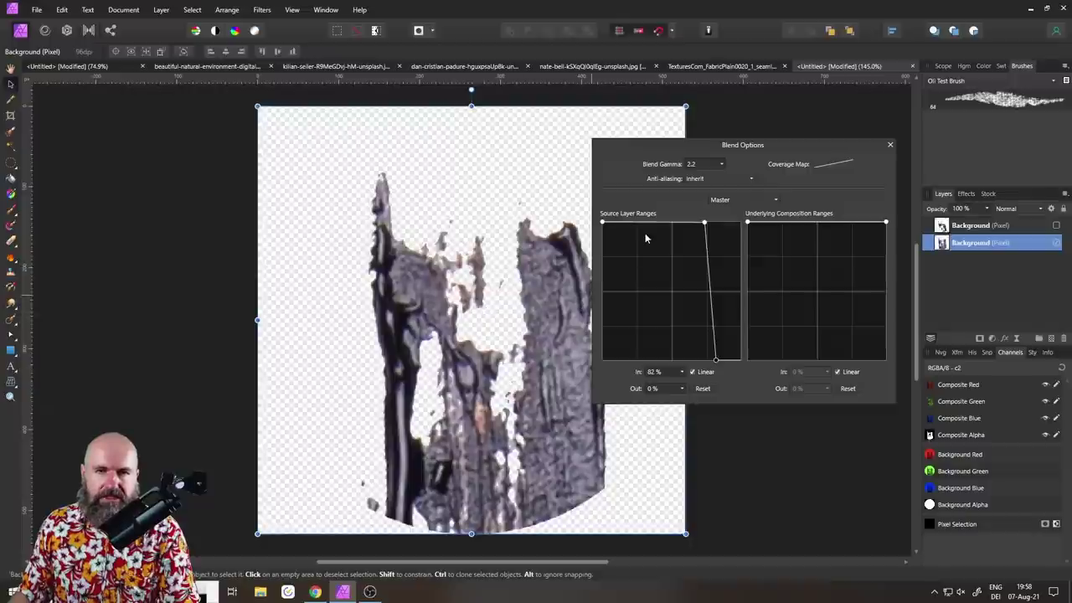
click(890, 145)
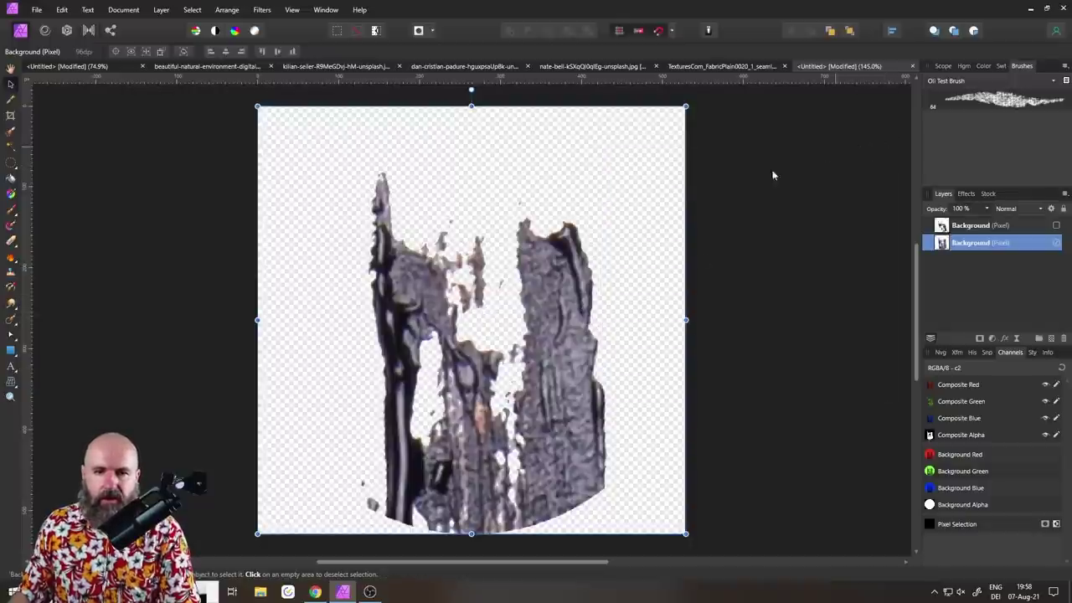
Step: Show the upper layer, remove its white by dropping the source blend range to 0% output at 100% input, and set its blend mode to Darken
click(954, 226)
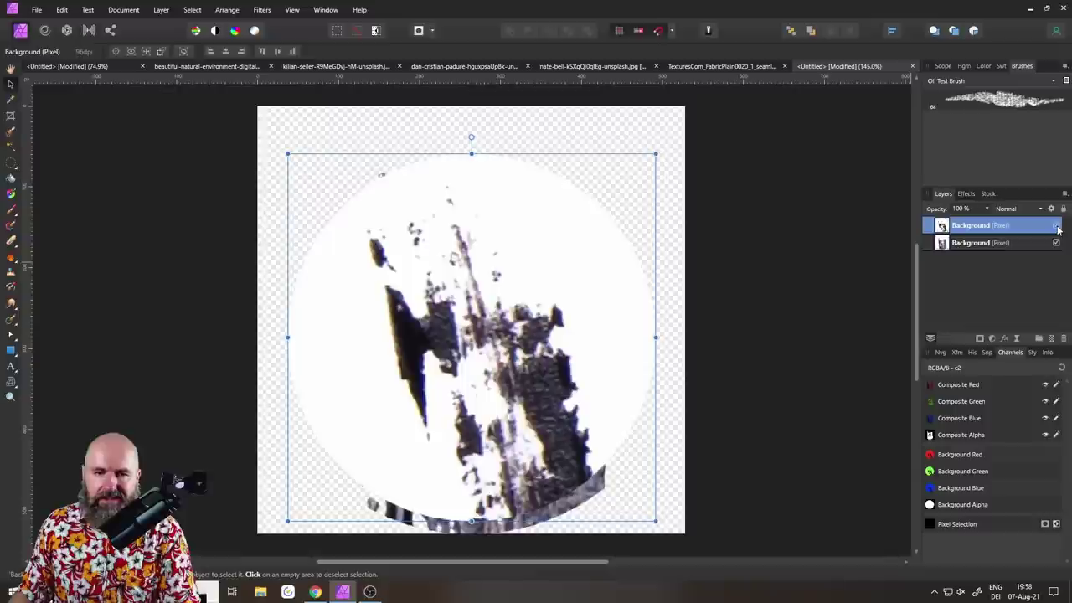
click(1050, 209)
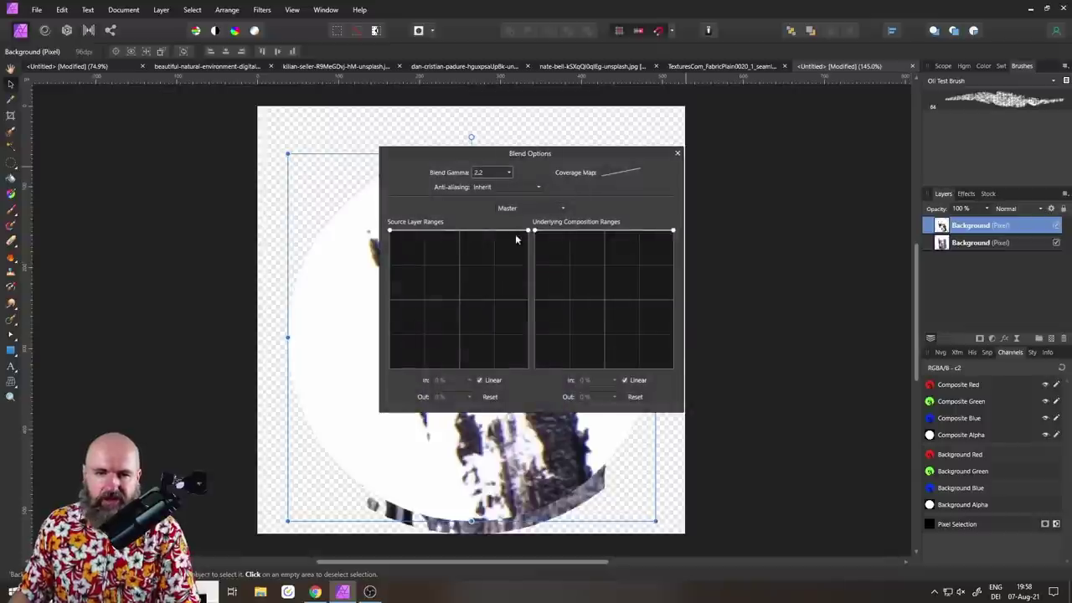
click(502, 229)
drag(528, 229, 528, 368)
drag(432, 155, 678, 153)
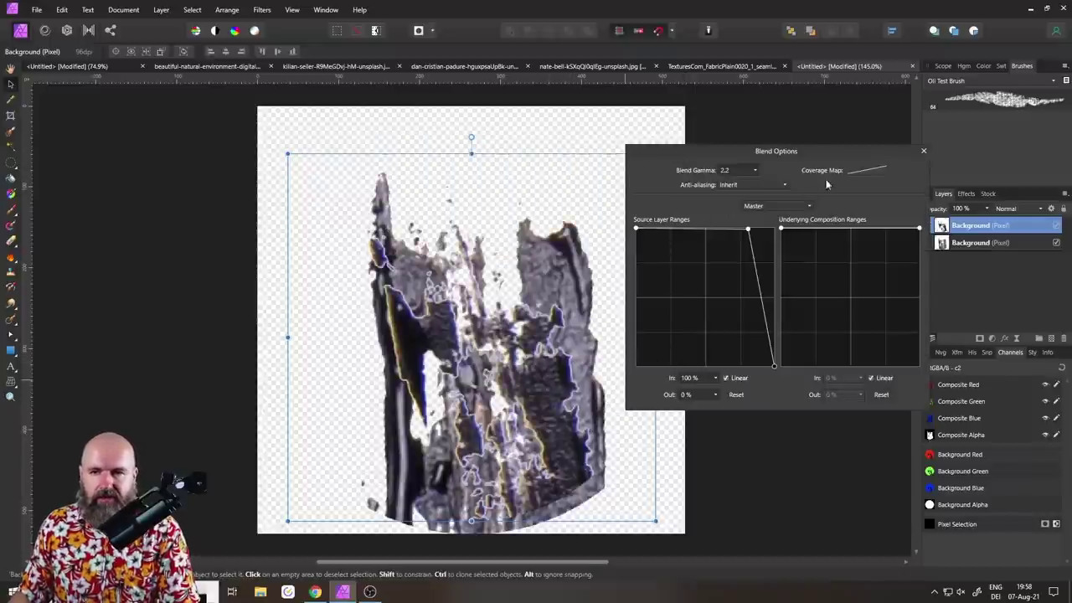
click(922, 150)
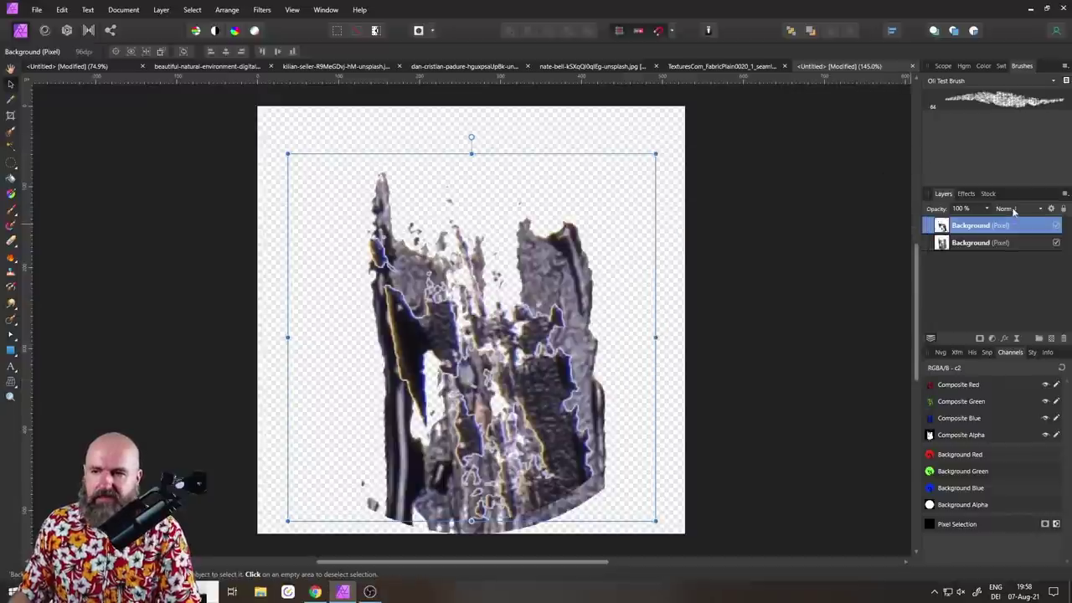
click(1013, 209)
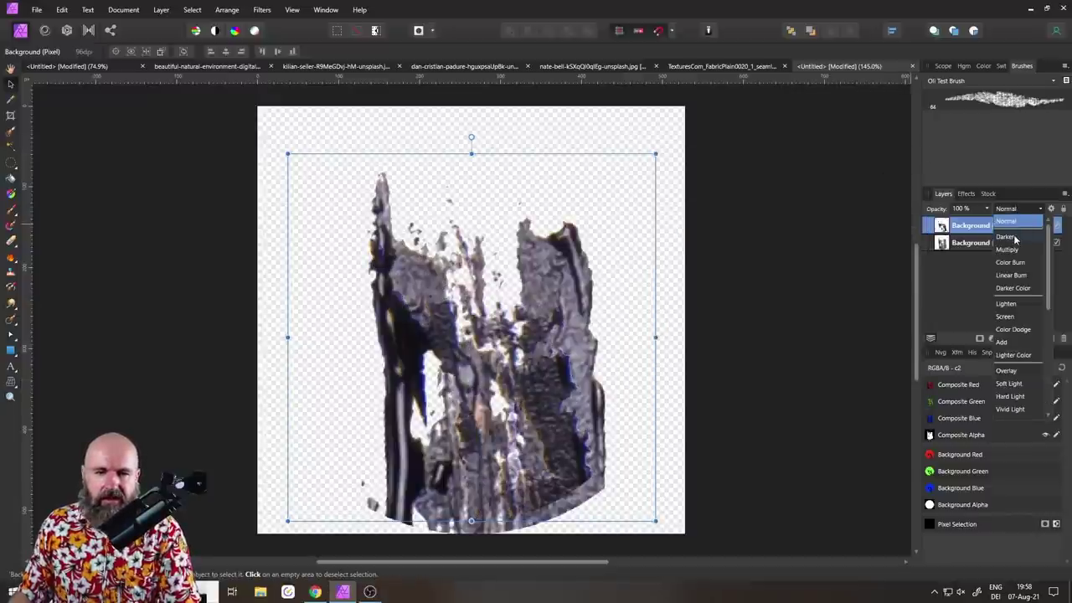
click(1005, 237)
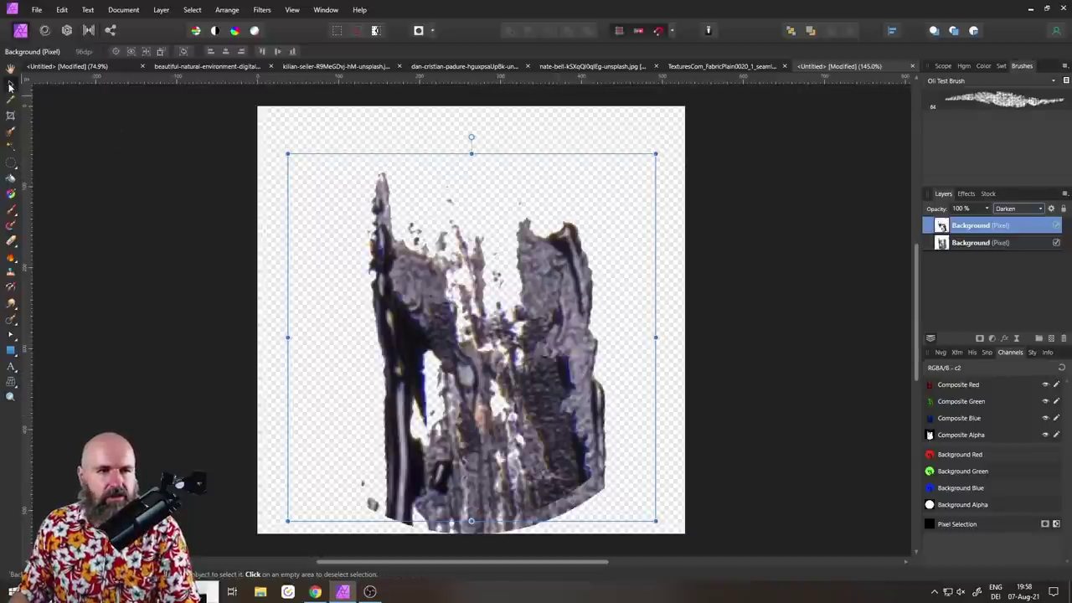
Step: Move the upper stroke tip upward over the other one, shrink it slightly, and rotate it about 10.7° clockwise
drag(463, 410, 456, 343)
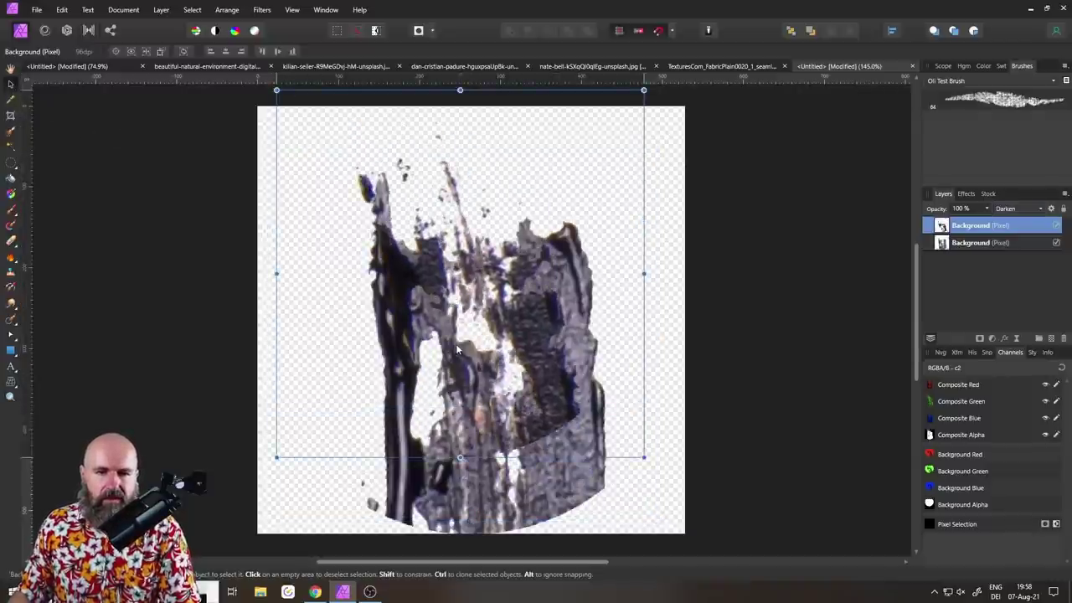
ctrl+scroll(486, 299, down, 3)
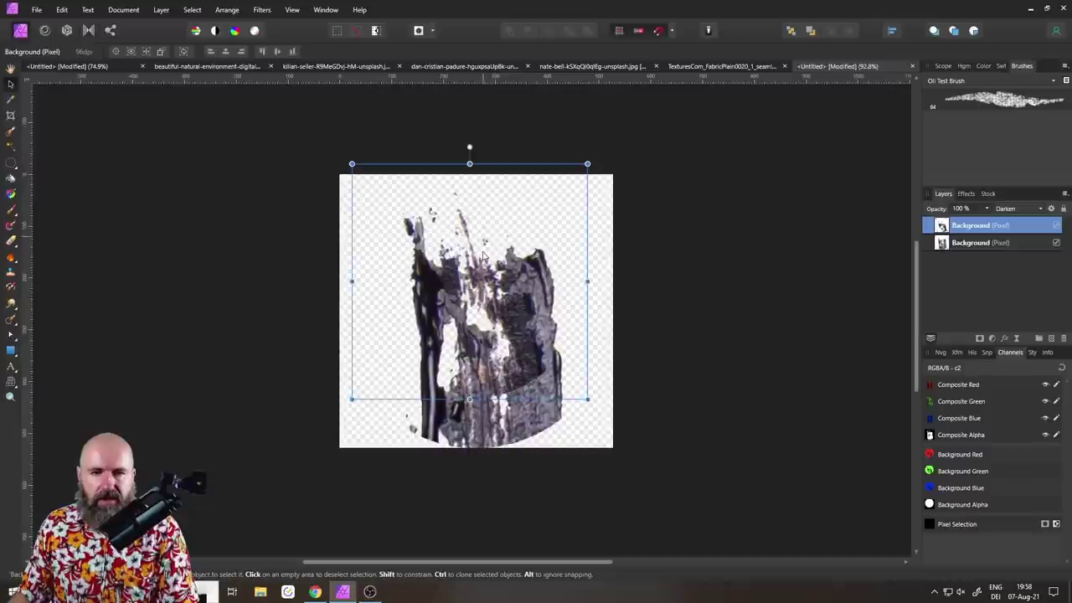
drag(535, 244, 535, 214)
mouse_move(589, 369)
mouse_down()
mouse_move(567, 355)
mouse_move(575, 366)
mouse_up()
drag(573, 261, 585, 261)
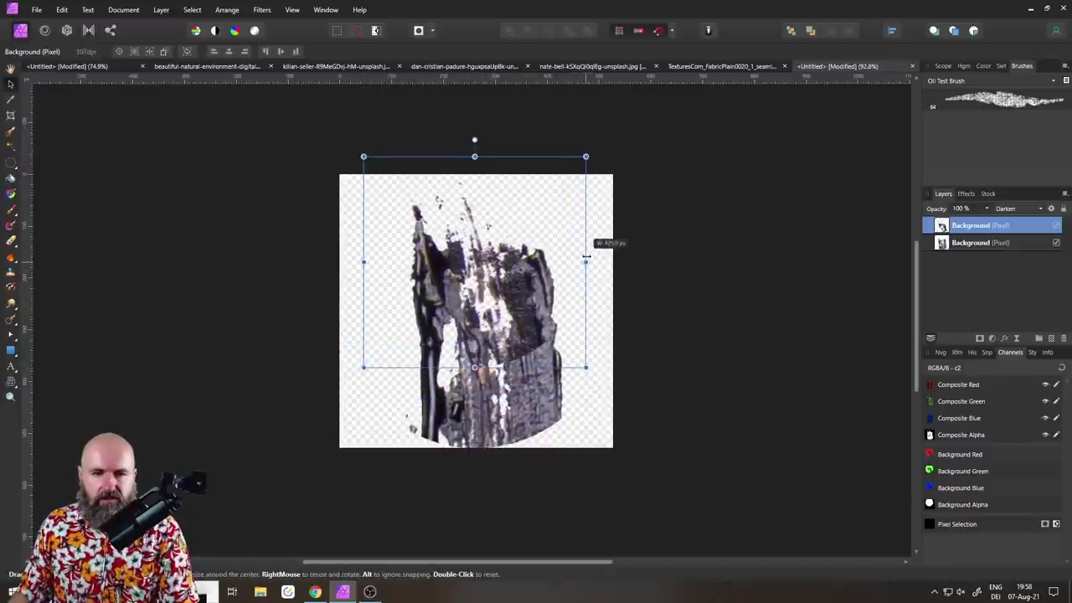
drag(475, 140, 498, 142)
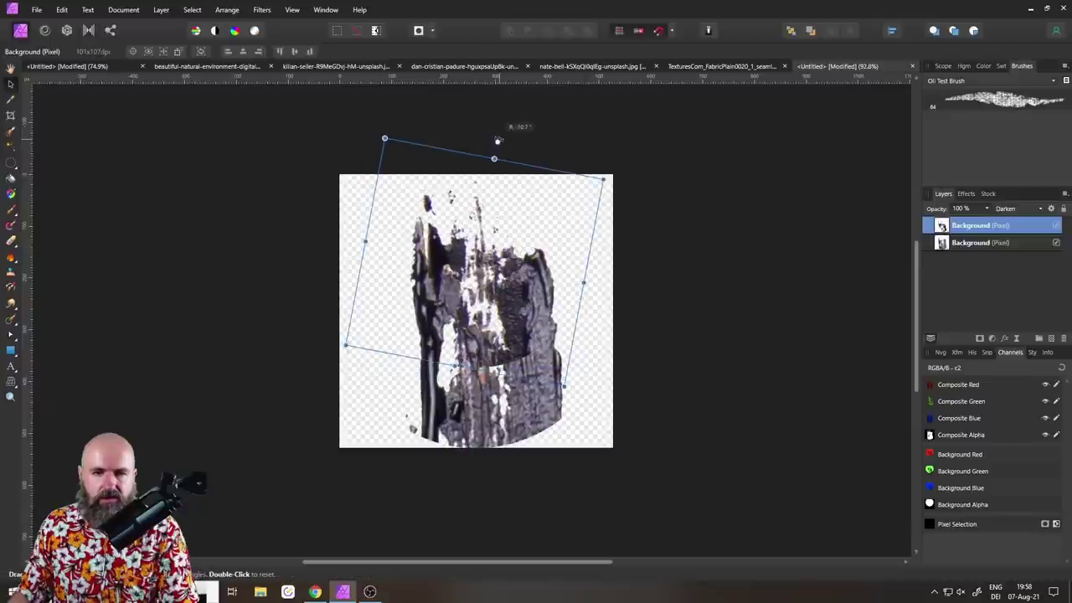
Step: Turn the lower layer upside down, scale it to about two thirds, and move it down beneath the upper stroke tip
click(947, 242)
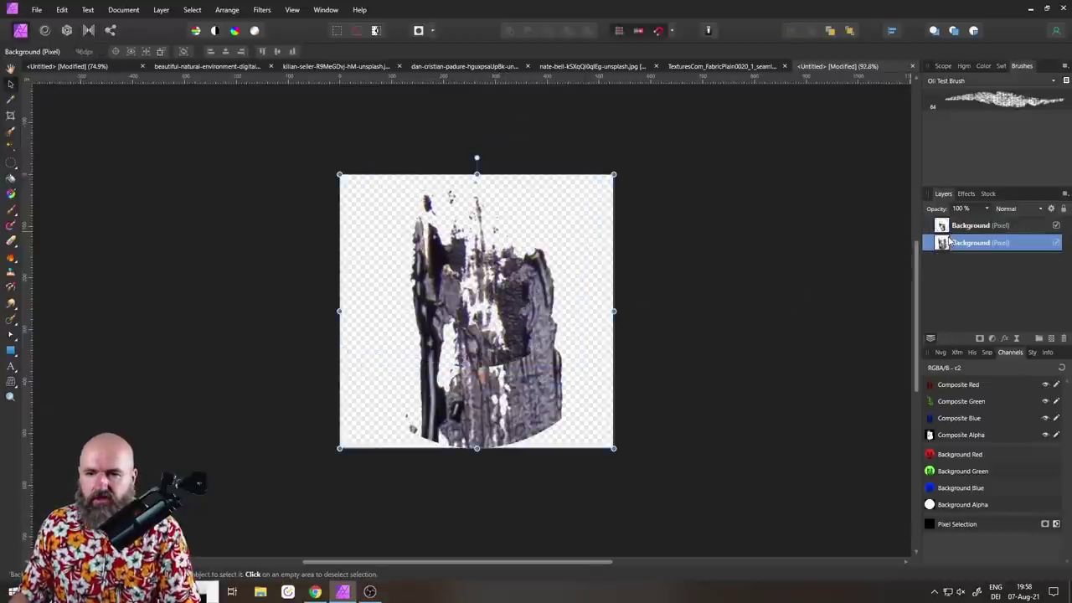
drag(477, 160, 486, 434)
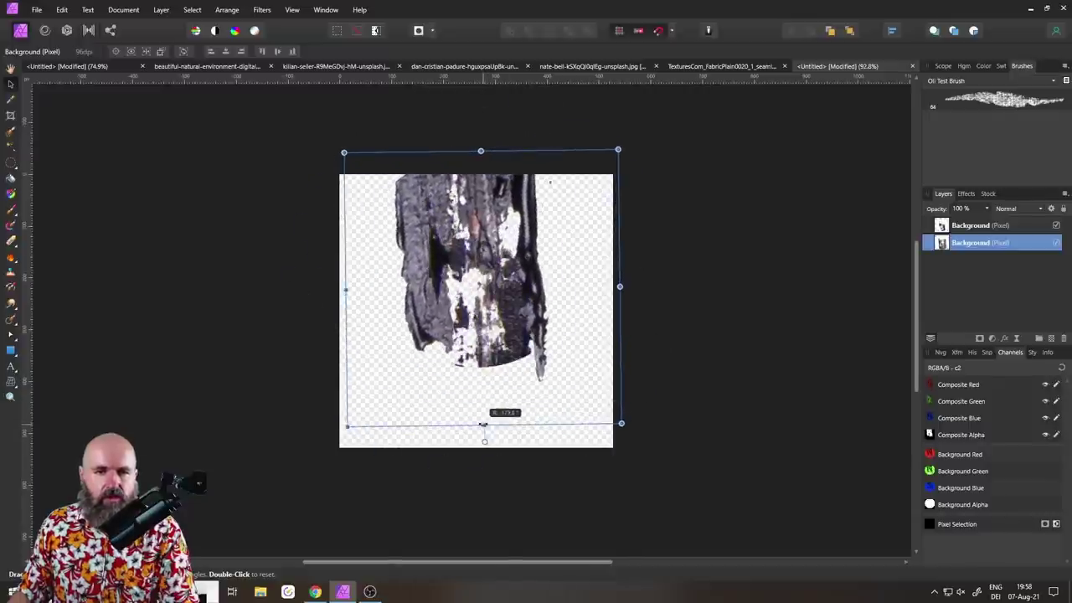
drag(618, 443, 528, 335)
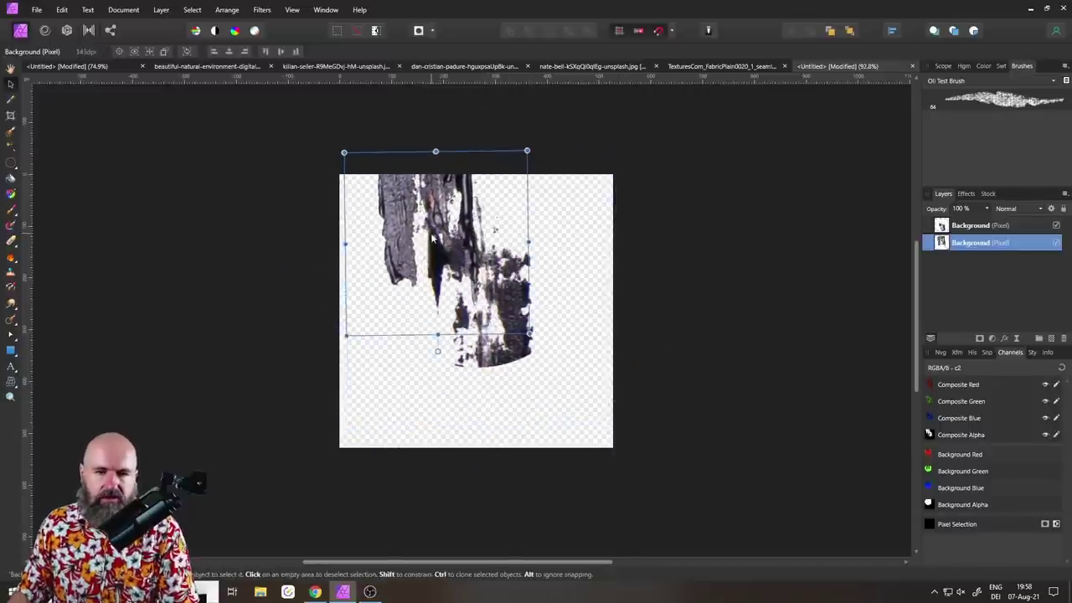
drag(428, 237, 493, 373)
Step: Erase the hard curved upper edge of the lower layer with the first Dry Media brush, 48 px wide
ctrl+scroll(442, 302, up, 4)
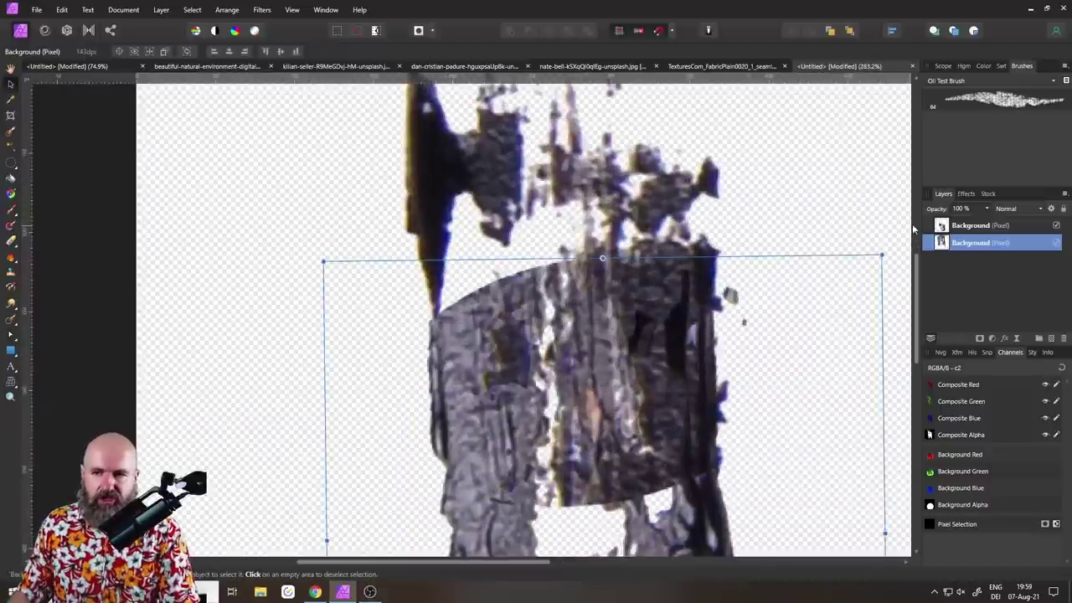
click(12, 242)
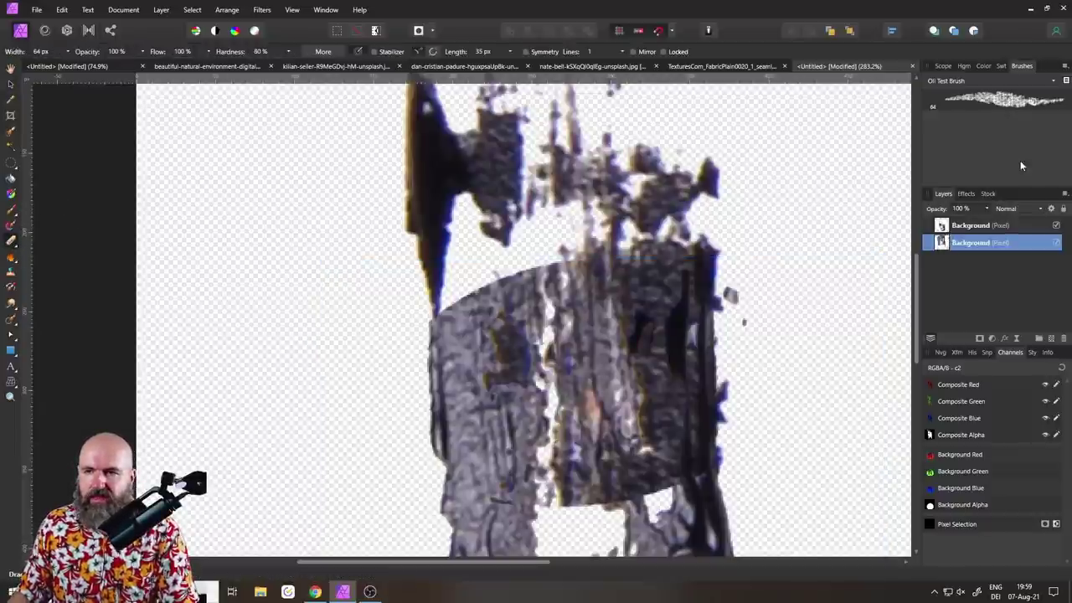
click(977, 70)
click(1022, 66)
click(963, 79)
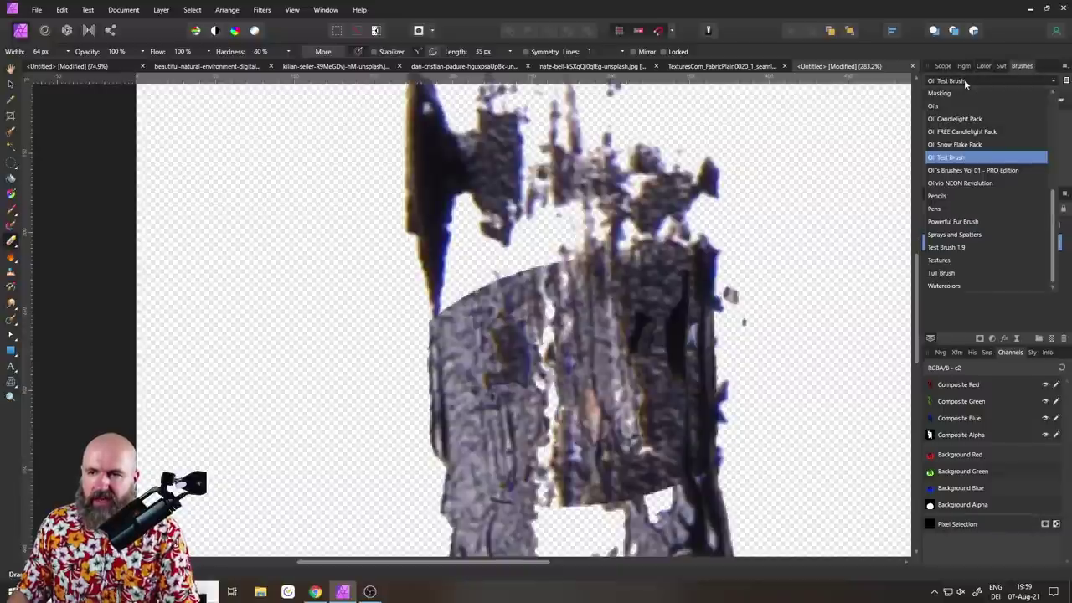
scroll(976, 136, up, 3)
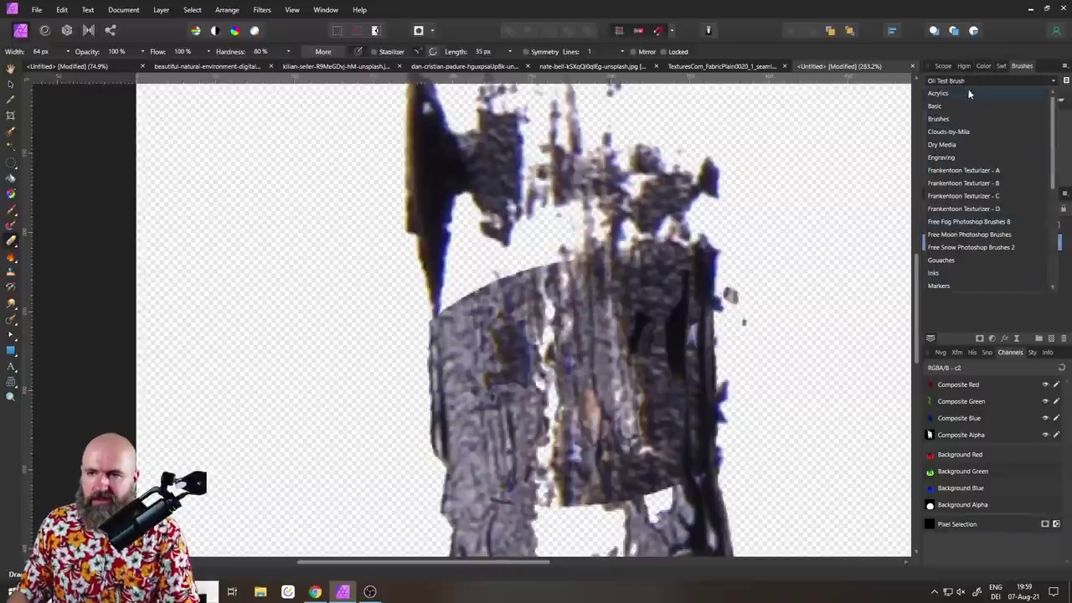
click(948, 144)
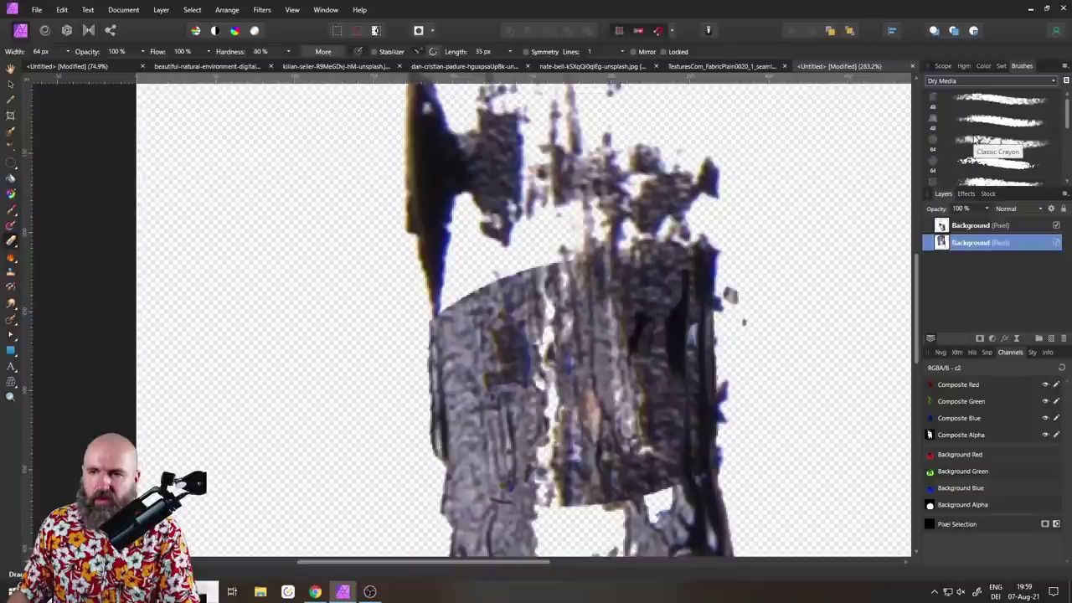
click(964, 100)
mouse_move(527, 251)
mouse_down()
mouse_move(467, 257)
mouse_move(492, 238)
mouse_move(439, 284)
mouse_move(450, 331)
mouse_up()
mouse_move(540, 228)
mouse_down()
mouse_move(461, 248)
mouse_move(409, 362)
mouse_move(409, 328)
mouse_move(485, 244)
mouse_move(659, 284)
mouse_move(701, 213)
mouse_move(724, 258)
mouse_move(685, 288)
mouse_move(672, 282)
mouse_move(682, 315)
mouse_move(606, 241)
mouse_move(523, 251)
mouse_up()
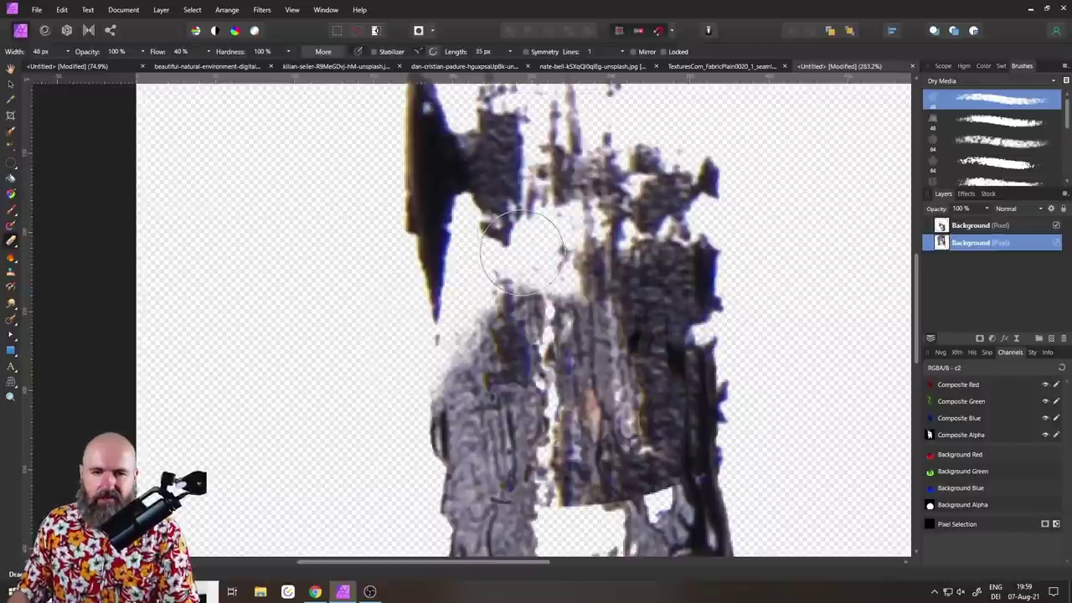
Step: Erase the hard lower edge of the upper layer with the same Dry Media brush to blend the two tips
click(940, 226)
key(shift+alt+k)
scroll(729, 327, down, 3)
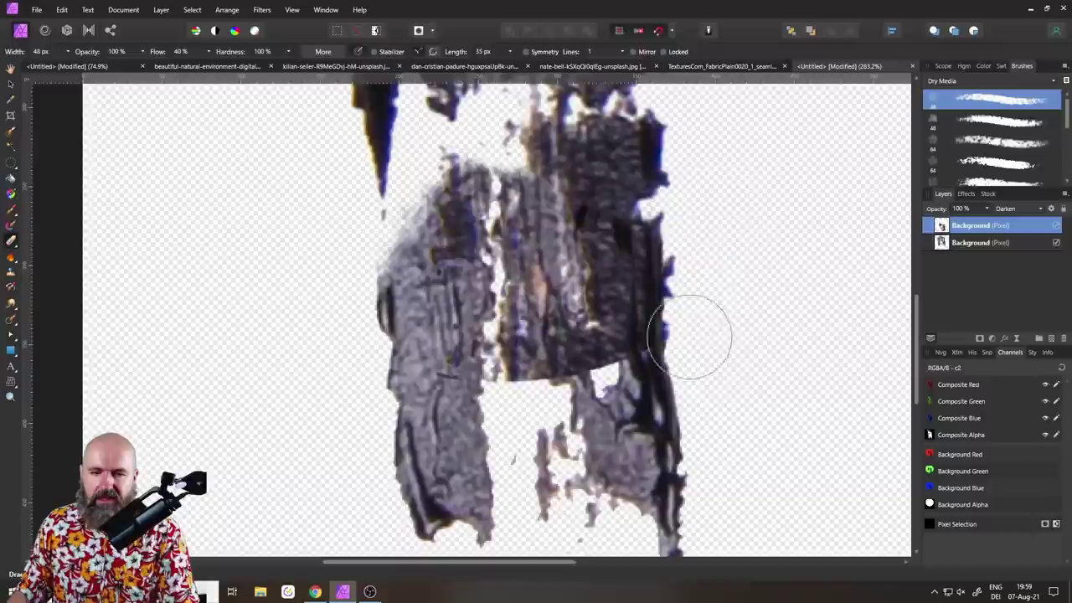
mouse_move(672, 398)
mouse_down()
mouse_move(599, 374)
mouse_move(503, 394)
mouse_move(569, 417)
mouse_move(650, 379)
mouse_move(626, 371)
mouse_move(549, 421)
mouse_move(413, 353)
mouse_move(363, 319)
mouse_move(365, 303)
mouse_move(521, 349)
mouse_move(528, 381)
mouse_move(627, 339)
mouse_move(472, 358)
mouse_move(526, 361)
mouse_up()
scroll(694, 335, down, 4)
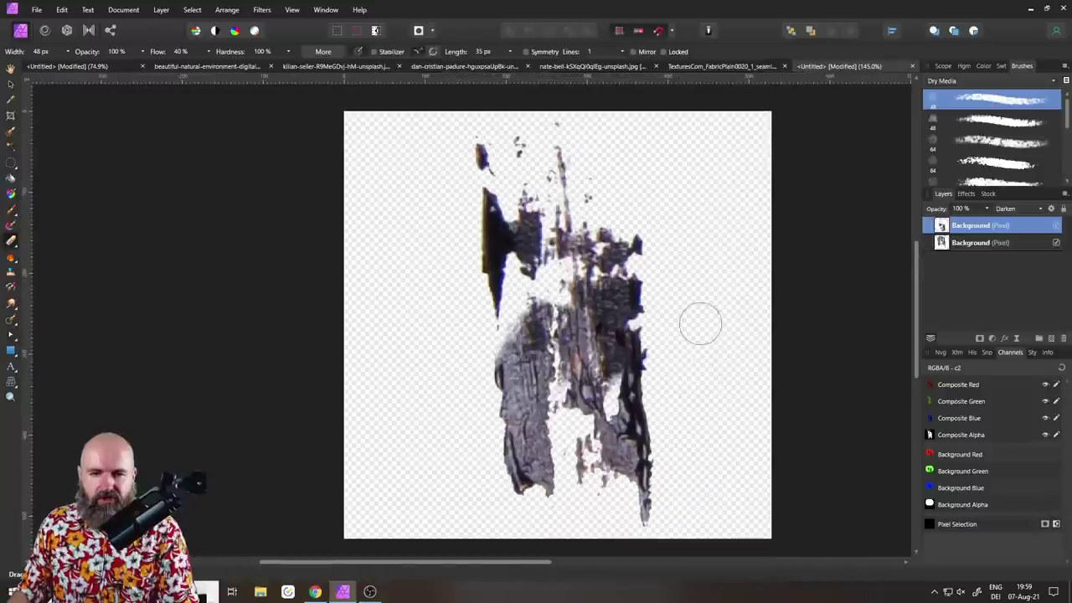
Step: Select both stroke layers and rotate them together slightly clockwise so the combined tip stands upright
click(11, 87)
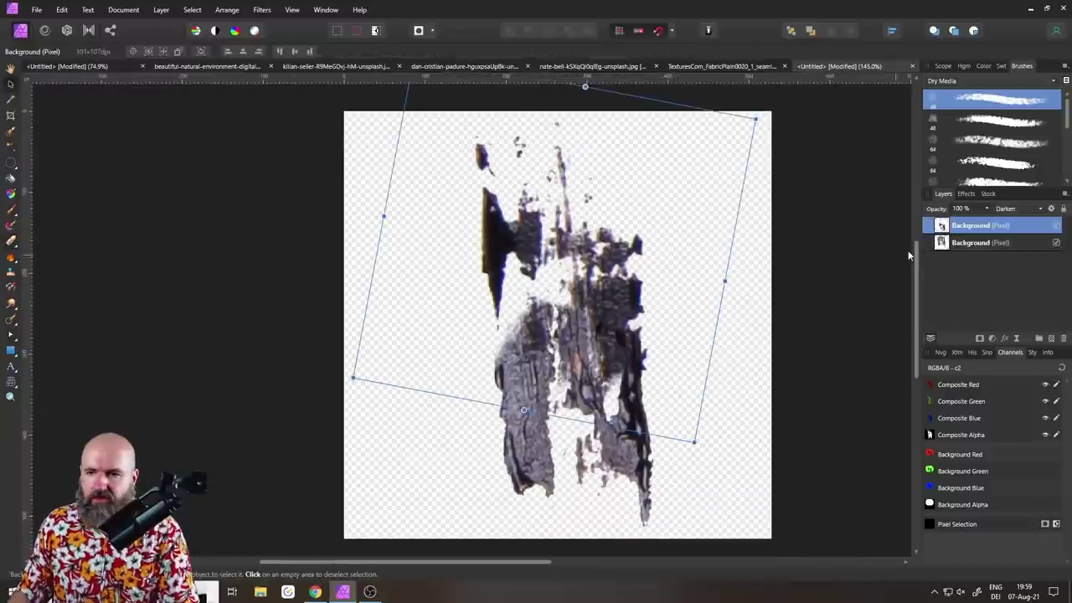
click(971, 243)
shift+click(971, 225)
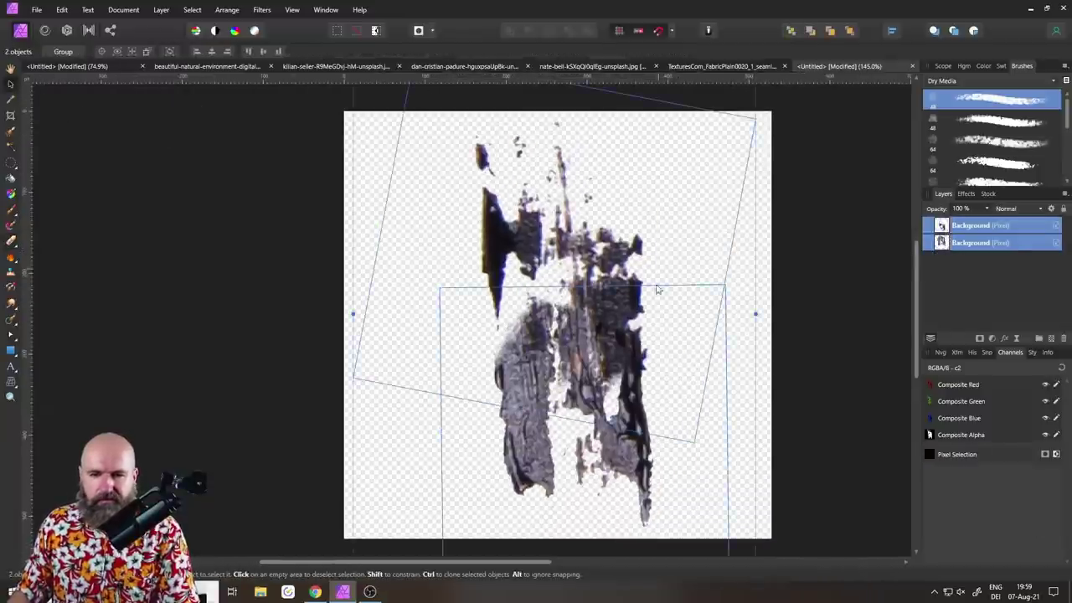
scroll(561, 260, down, 1)
scroll(571, 194, down, 2)
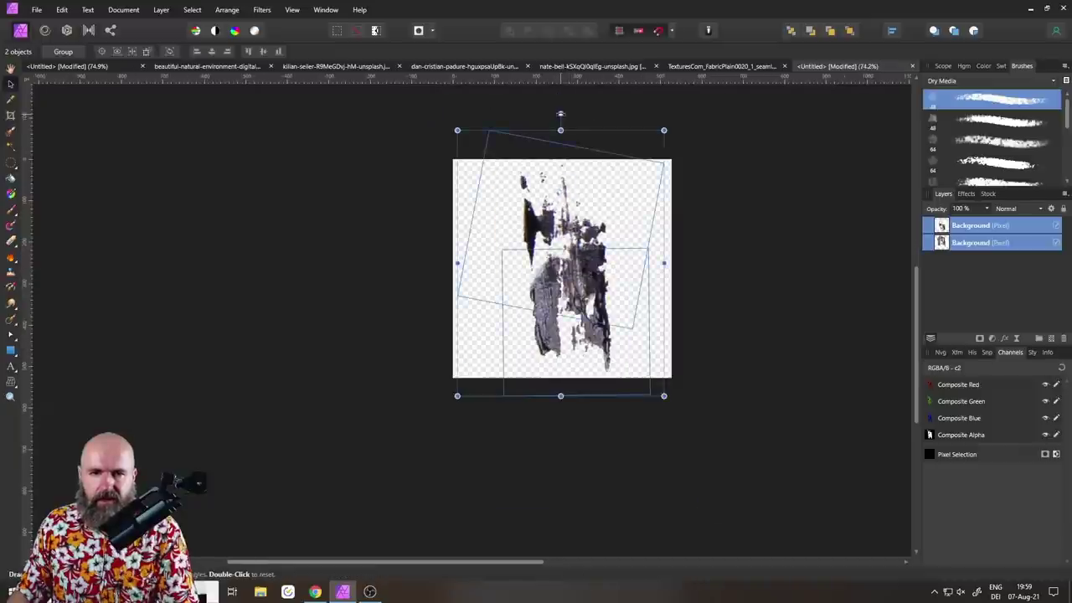
drag(579, 114, 576, 113)
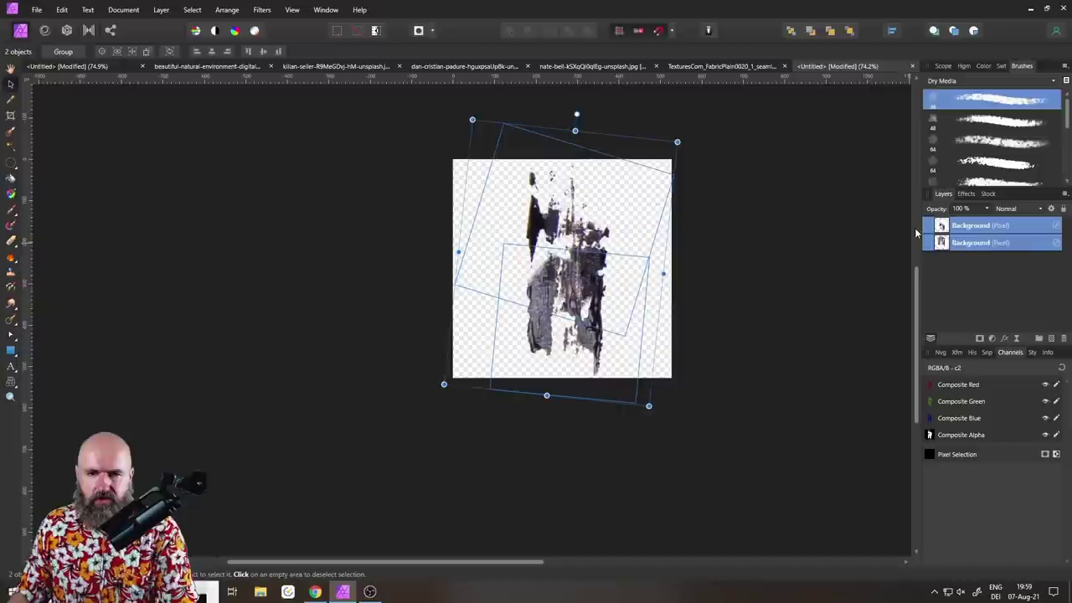
Step: Group the two stroke layers and rasterize the group into a single pixel layer
key(ctrl+g)
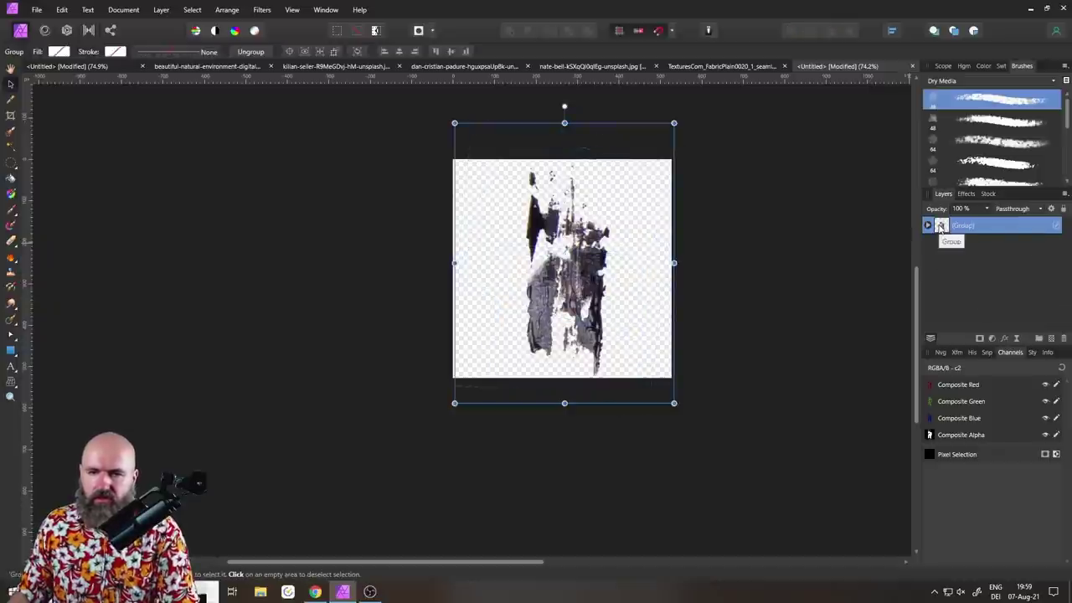
right_click(940, 228)
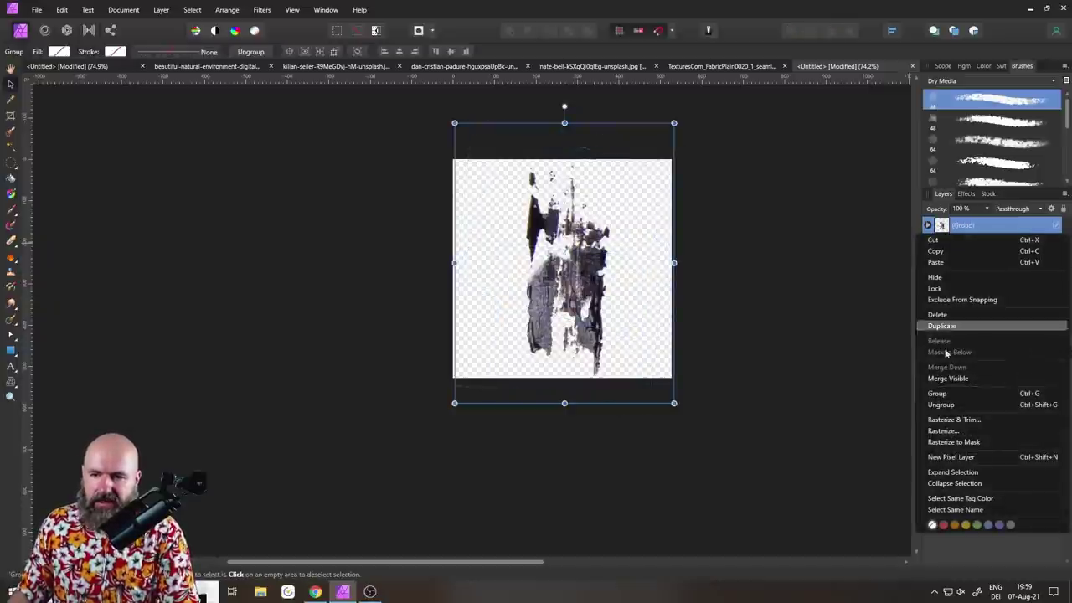
click(944, 432)
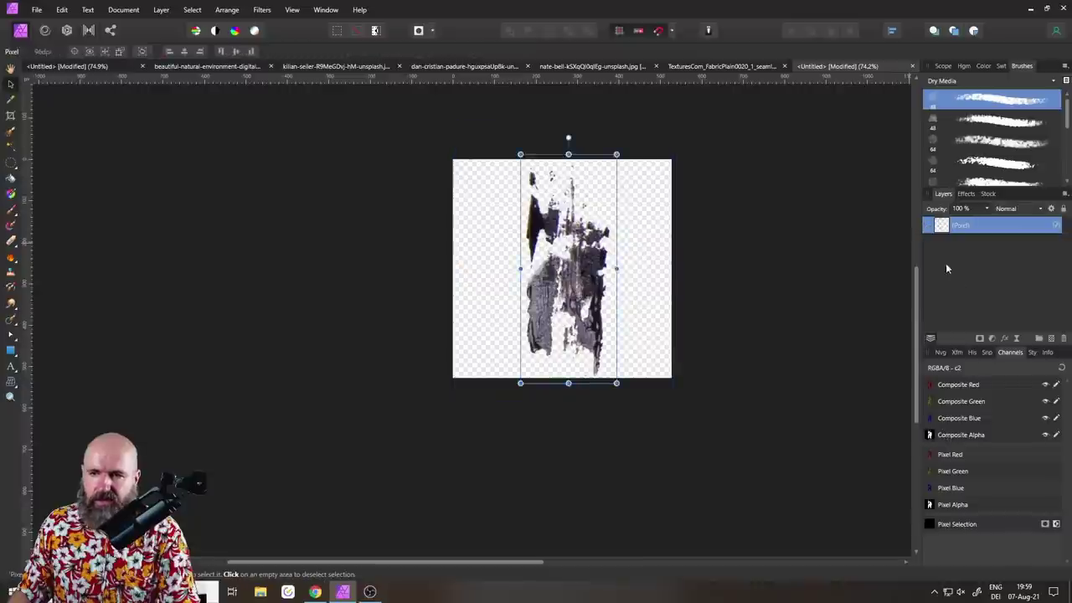
Step: Center the rasterized stroke layer horizontally on the canvas and check the clearance between its lower tip and the canvas edge
scroll(588, 268, up, 4)
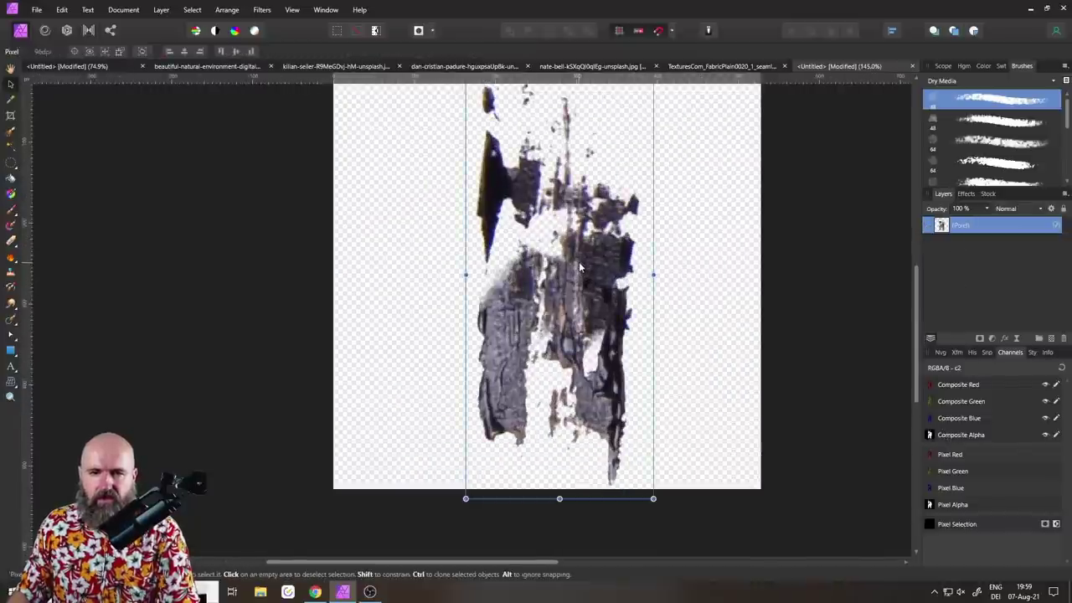
mouse_move(579, 261)
mouse_down()
mouse_move(564, 252)
mouse_move(561, 273)
mouse_move(565, 263)
mouse_move(634, 295)
mouse_move(618, 269)
mouse_move(573, 259)
mouse_move(554, 269)
mouse_move(578, 274)
mouse_up()
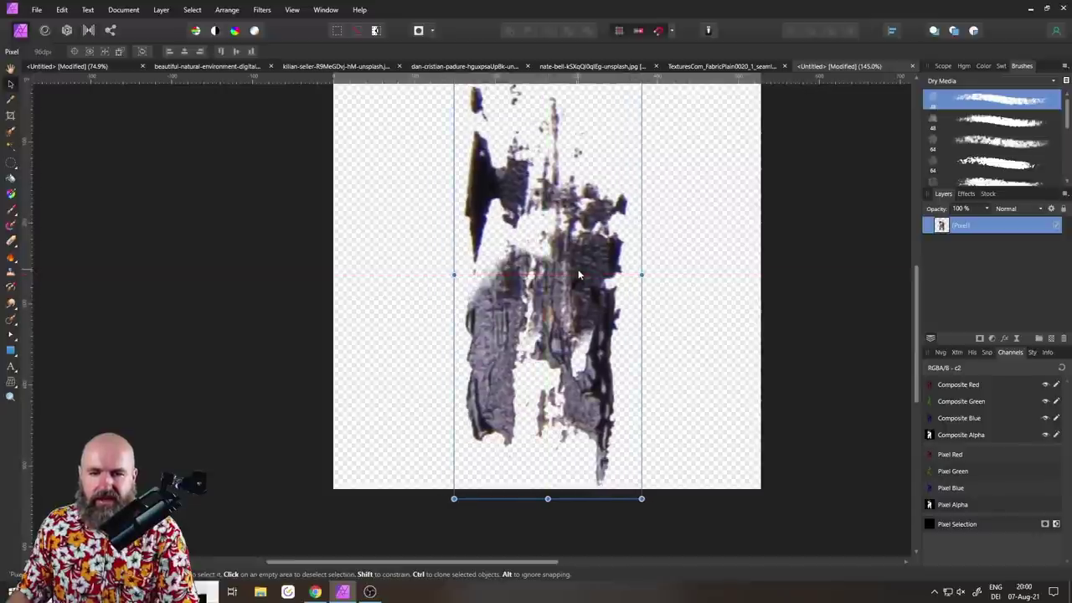
scroll(586, 332, down, 1)
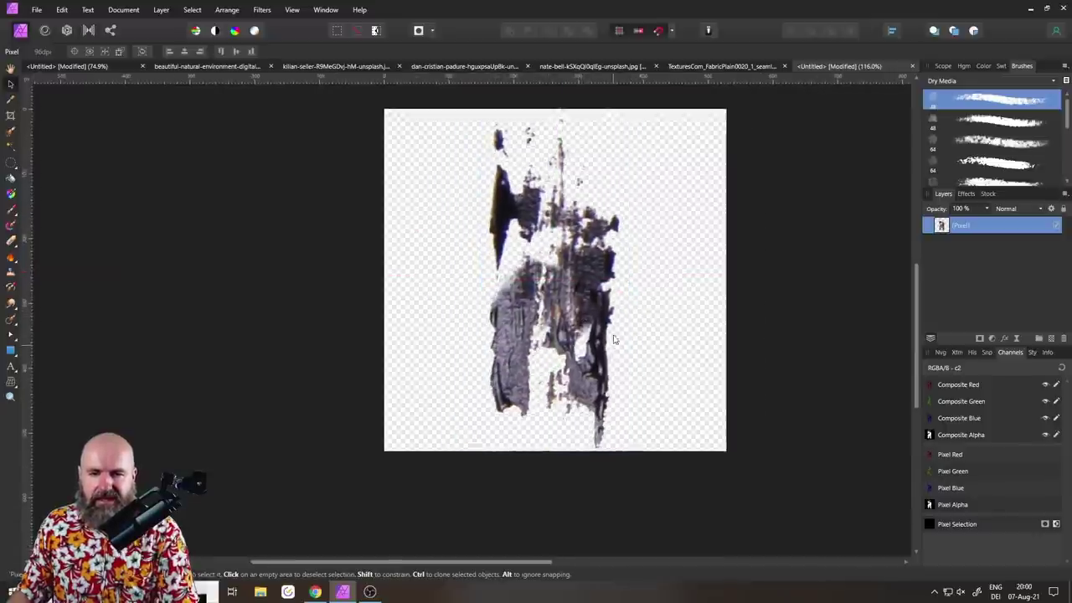
scroll(620, 398, up, 6)
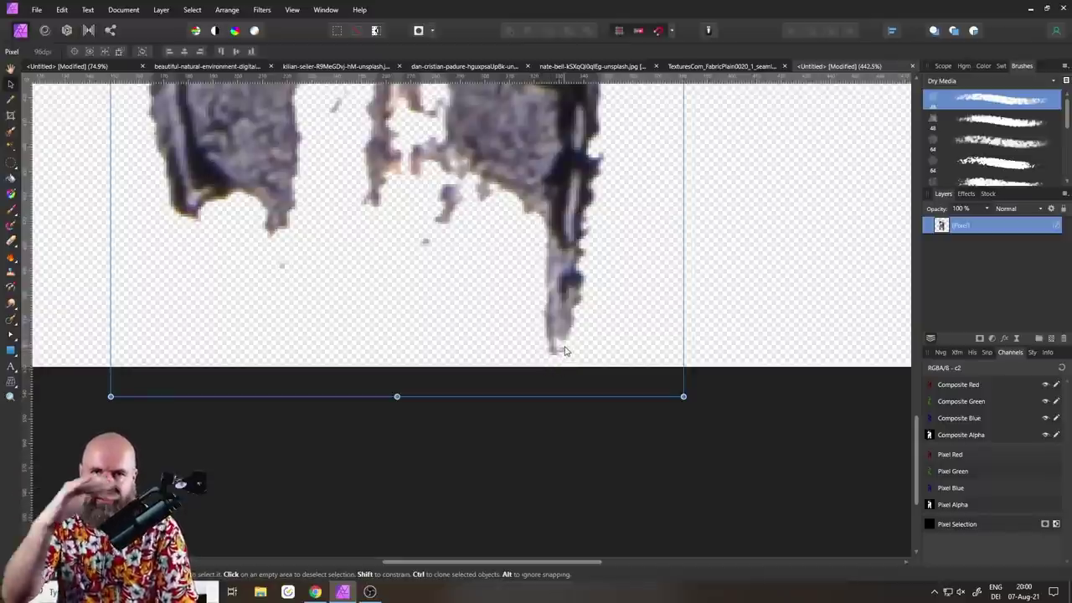
scroll(586, 270, down, 6)
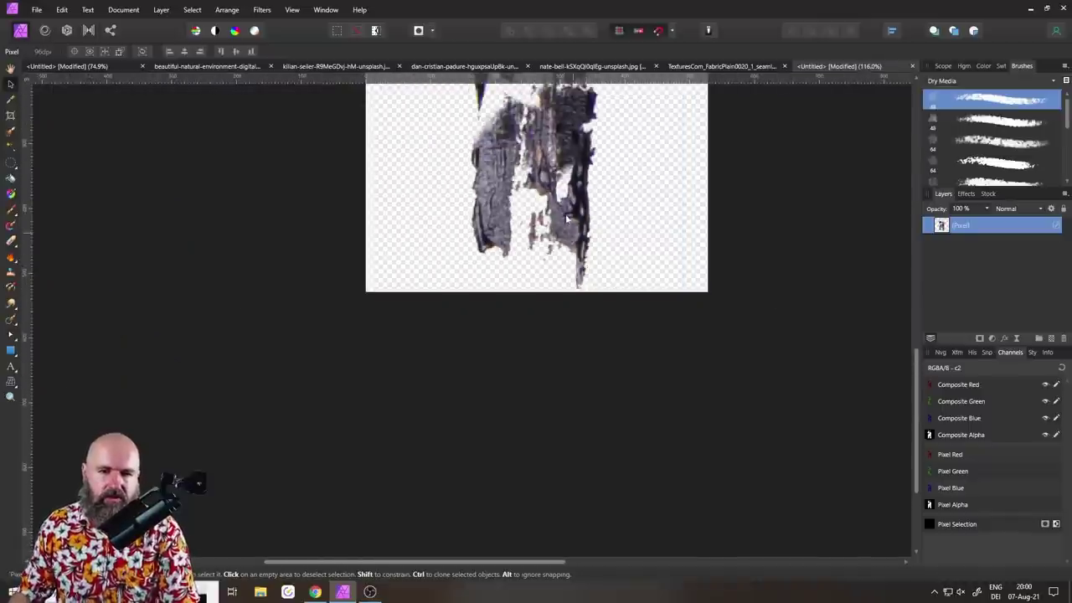
scroll(549, 188, up, 1)
scroll(548, 188, up, 1)
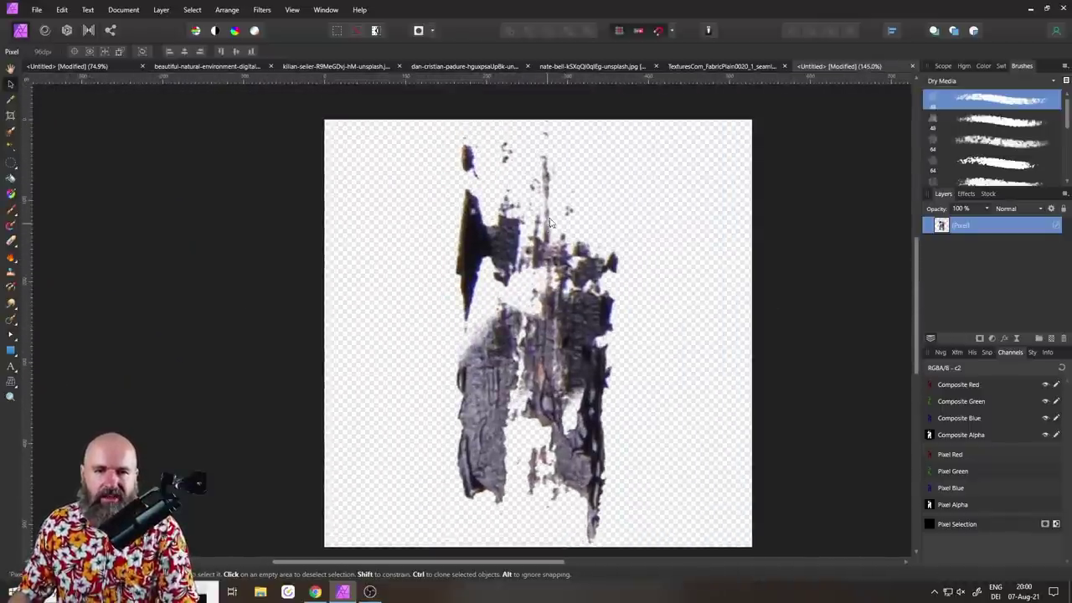
click(506, 131)
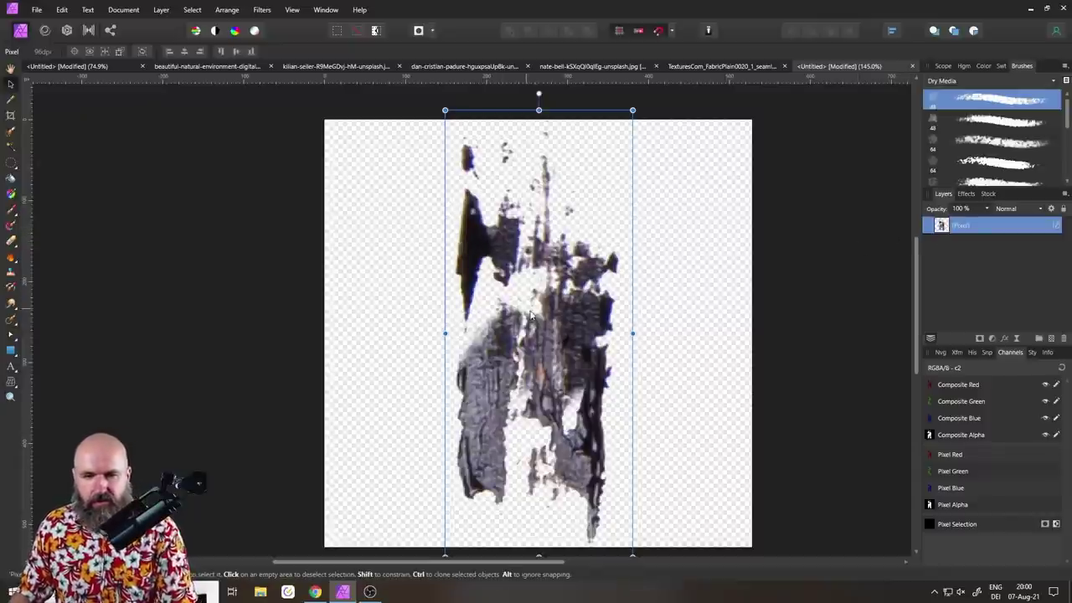
Step: Duplicate the stroke layer, flip the copy horizontally and shift it slightly so it overlaps the original stroke
key(ctrl+j)
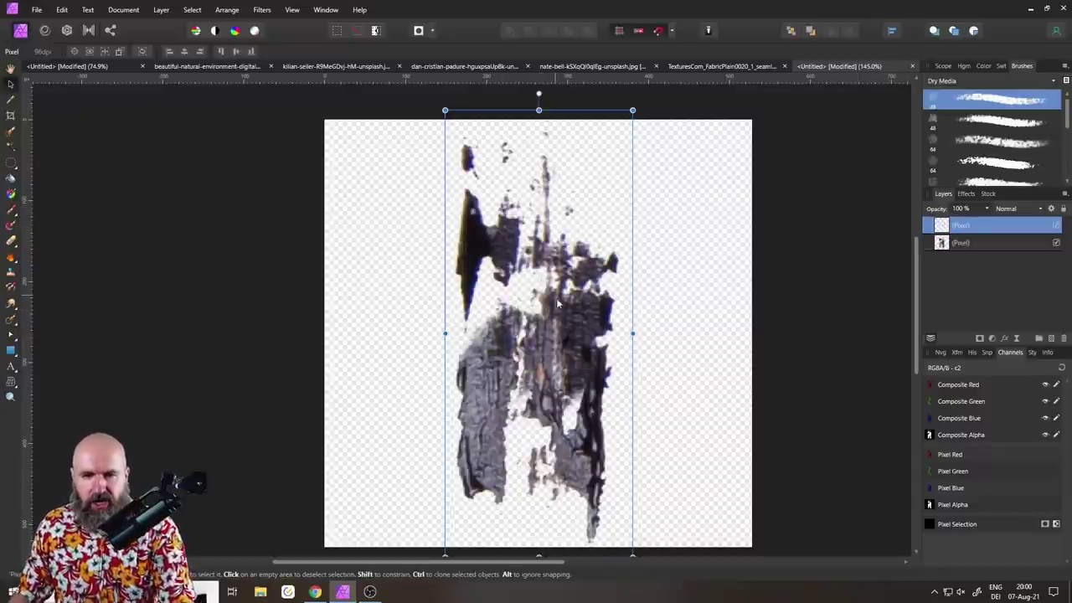
drag(538, 326, 582, 327)
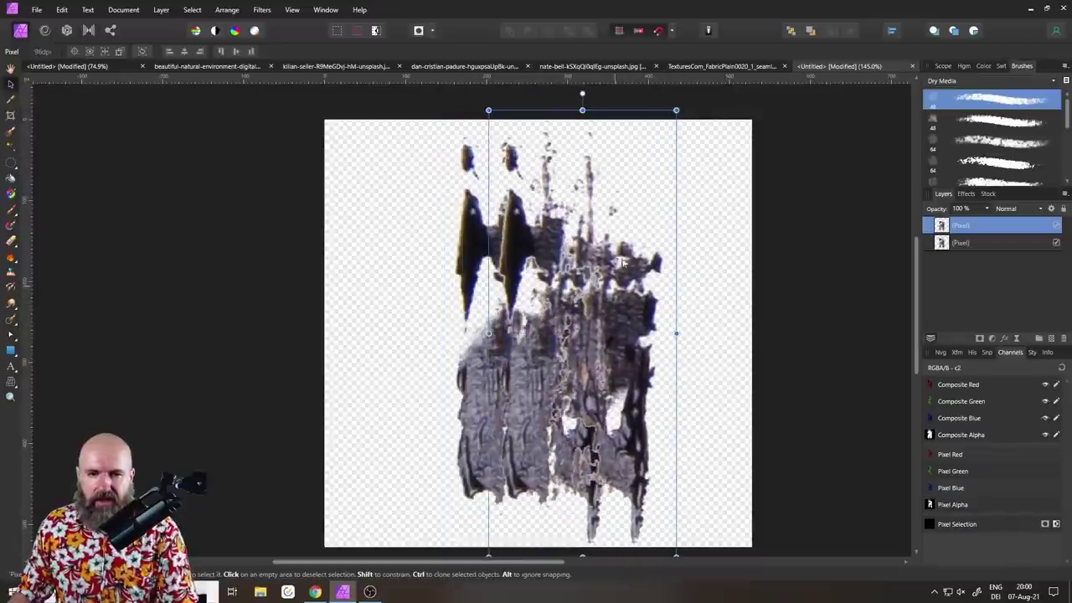
click(227, 9)
click(268, 222)
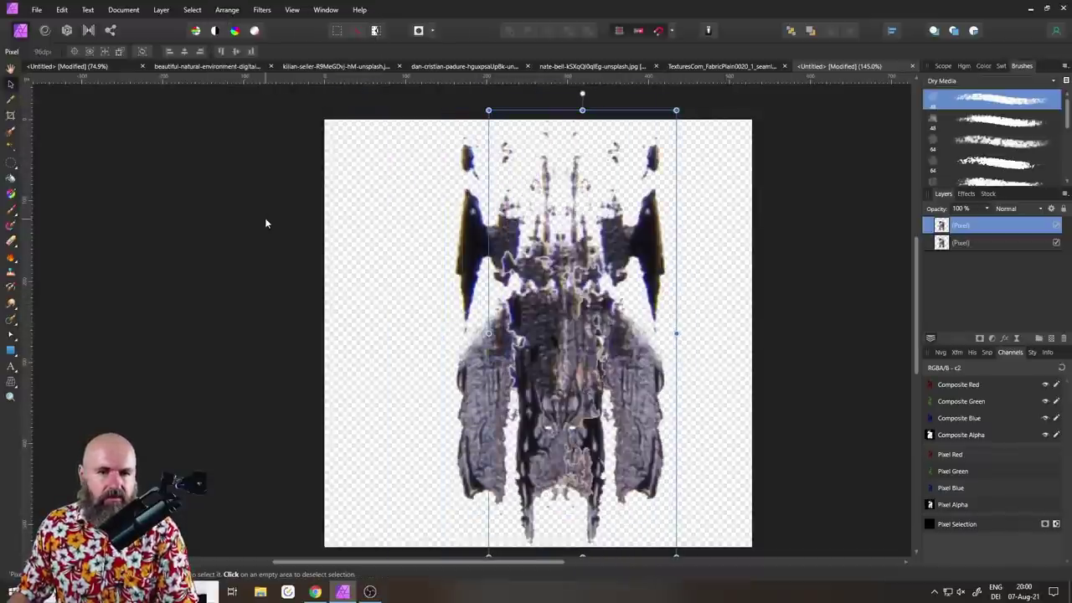
mouse_move(630, 257)
mouse_down()
mouse_move(575, 257)
mouse_move(631, 241)
mouse_up()
Step: Set the mirrored copy's blend mode to Darken, then shrink it to about half size over the tip's lower-left part
click(1025, 210)
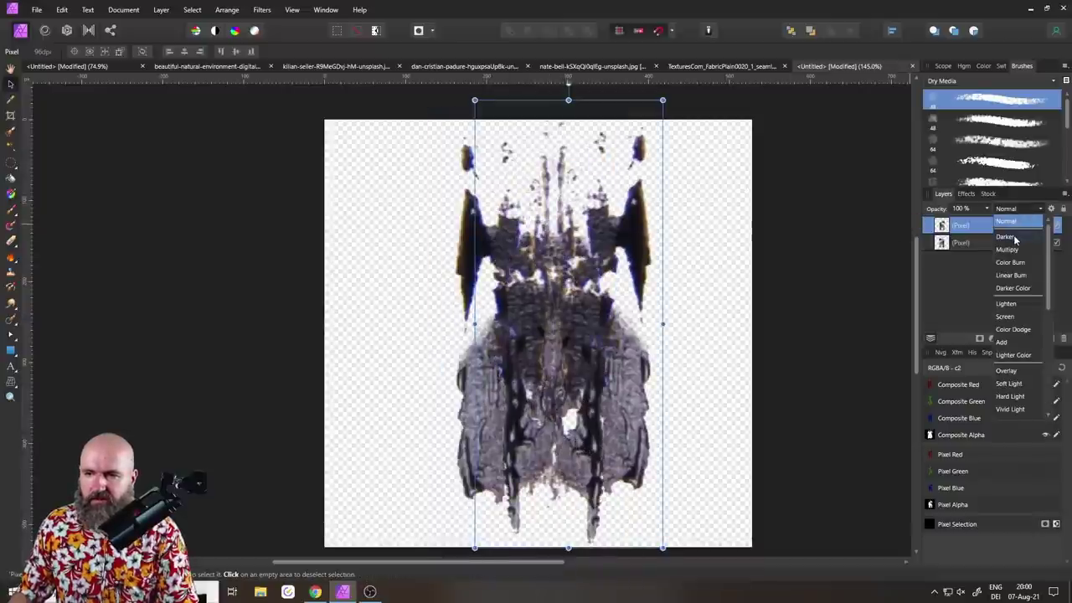
click(1020, 237)
drag(662, 101, 565, 334)
mouse_move(528, 428)
mouse_down()
mouse_move(584, 265)
mouse_move(509, 400)
mouse_move(505, 427)
mouse_move(512, 421)
mouse_up()
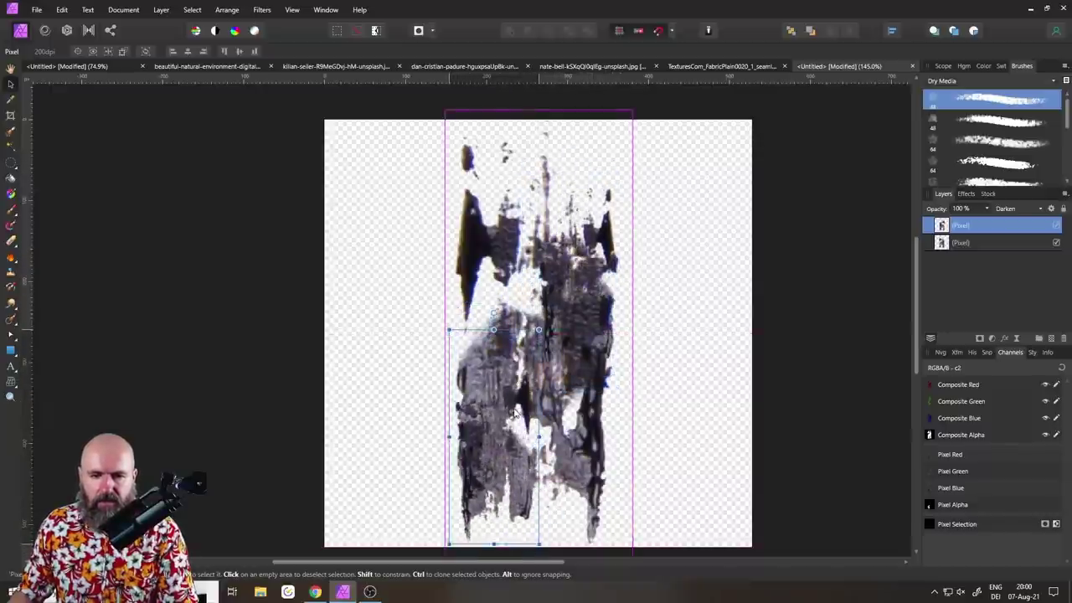
Step: Duplicate the small darkened stroke, place the copy over the tip's upper-right part, and deselect it
click(604, 259)
click(607, 244)
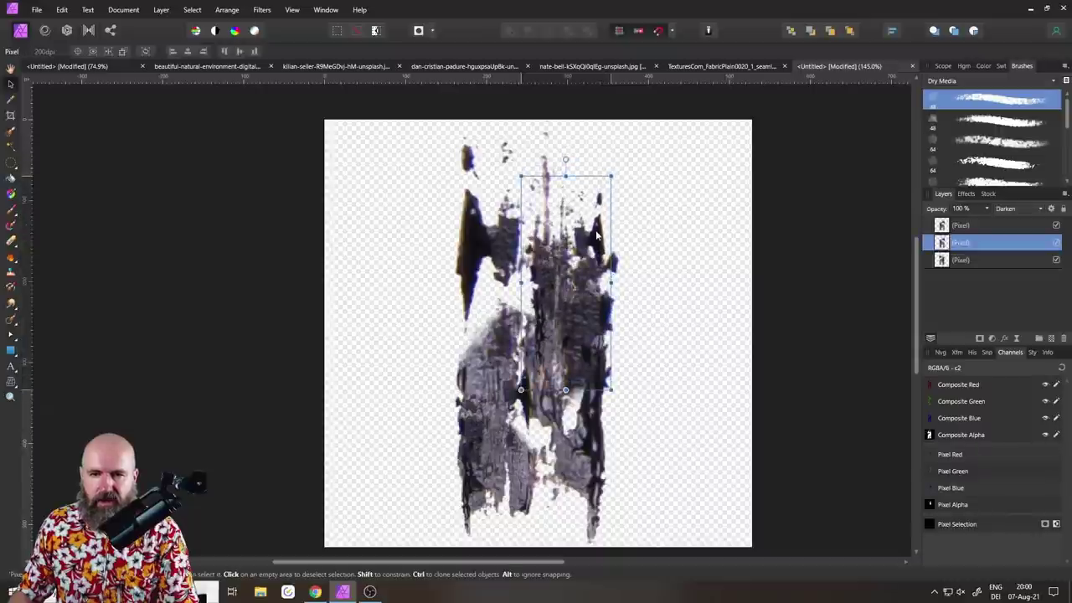
drag(606, 232, 597, 235)
click(826, 309)
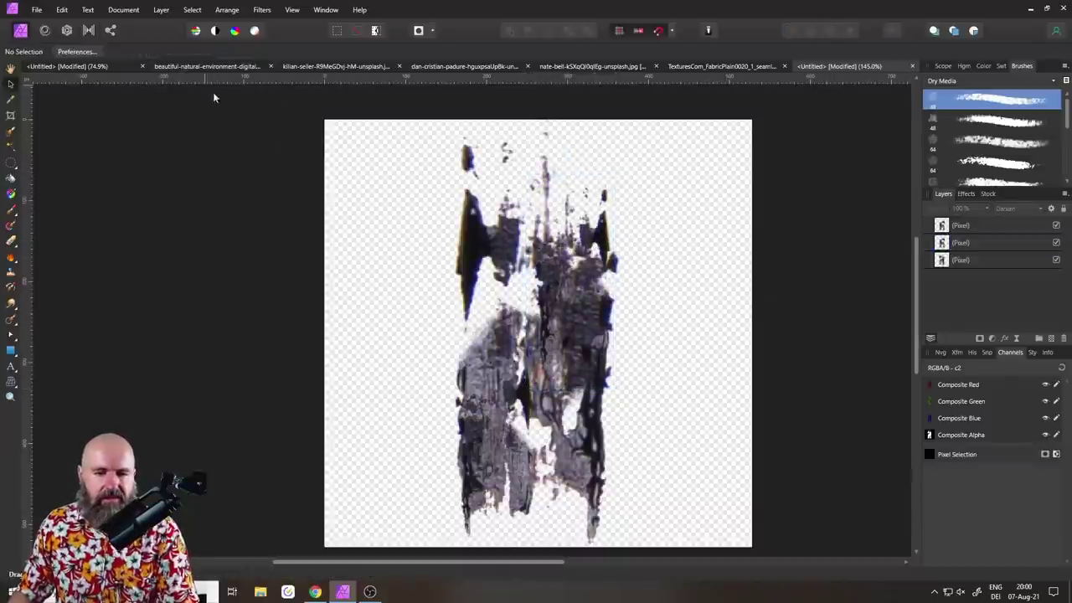
Step: Review the PNG export settings for the whole document and close them without exporting
click(37, 10)
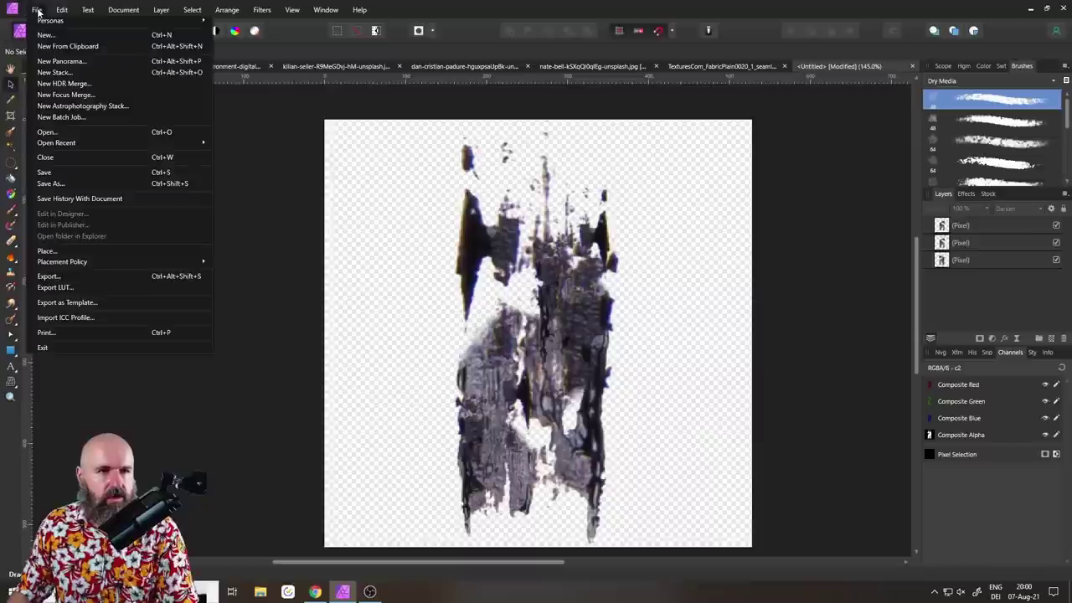
click(69, 276)
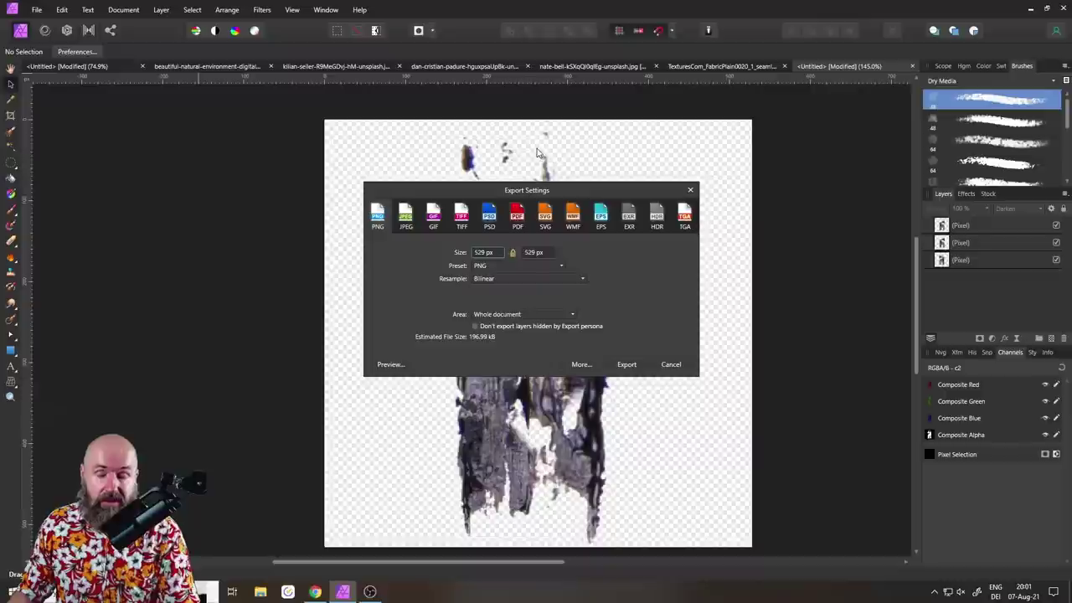
click(674, 364)
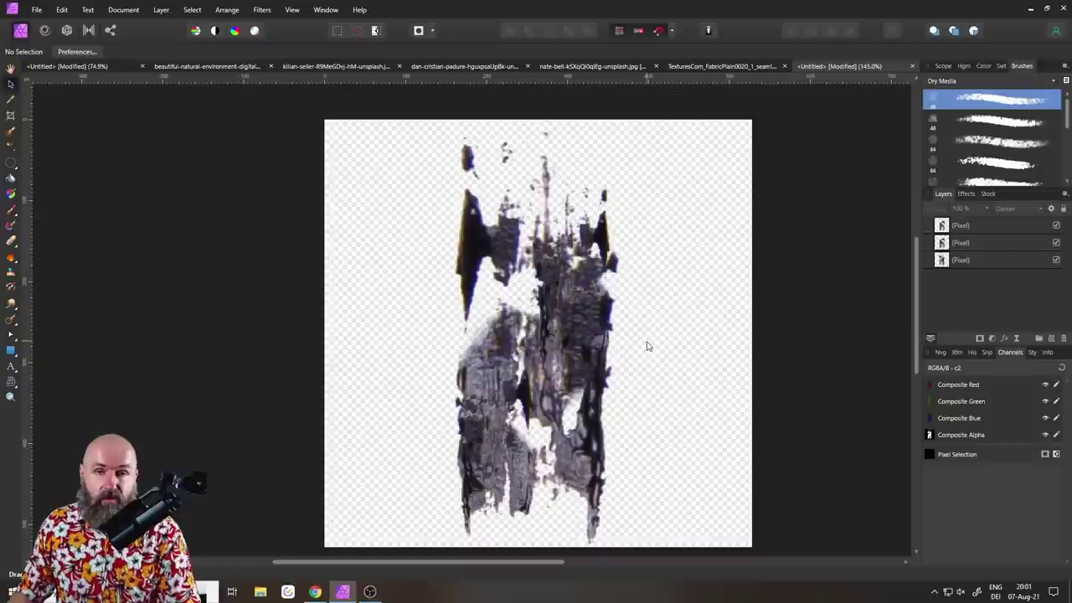
Step: Turn the document's transparent background off for comparison and turn it back on
click(131, 12)
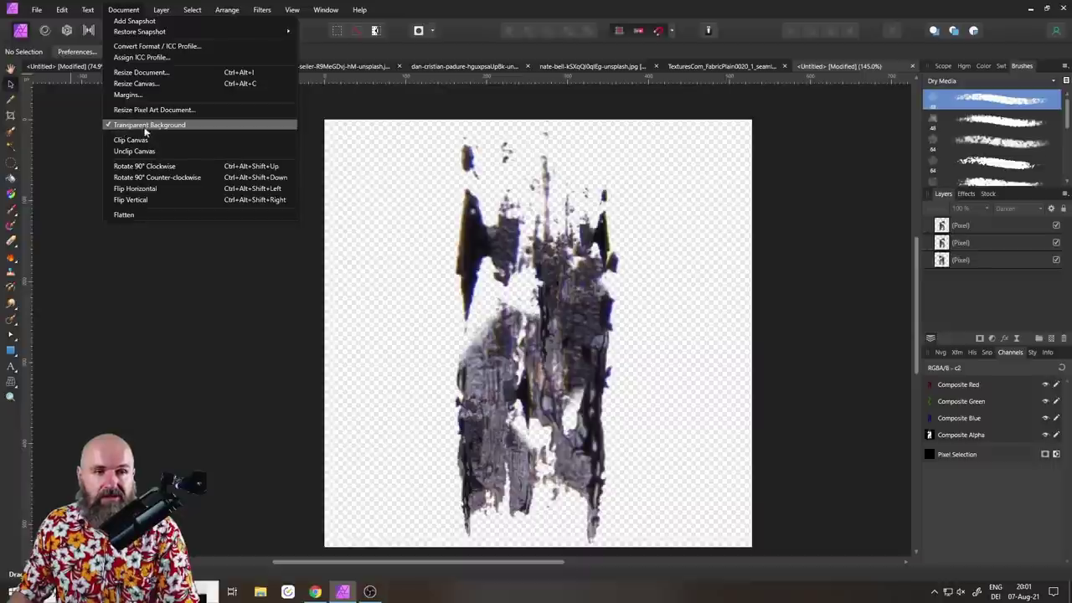
click(177, 125)
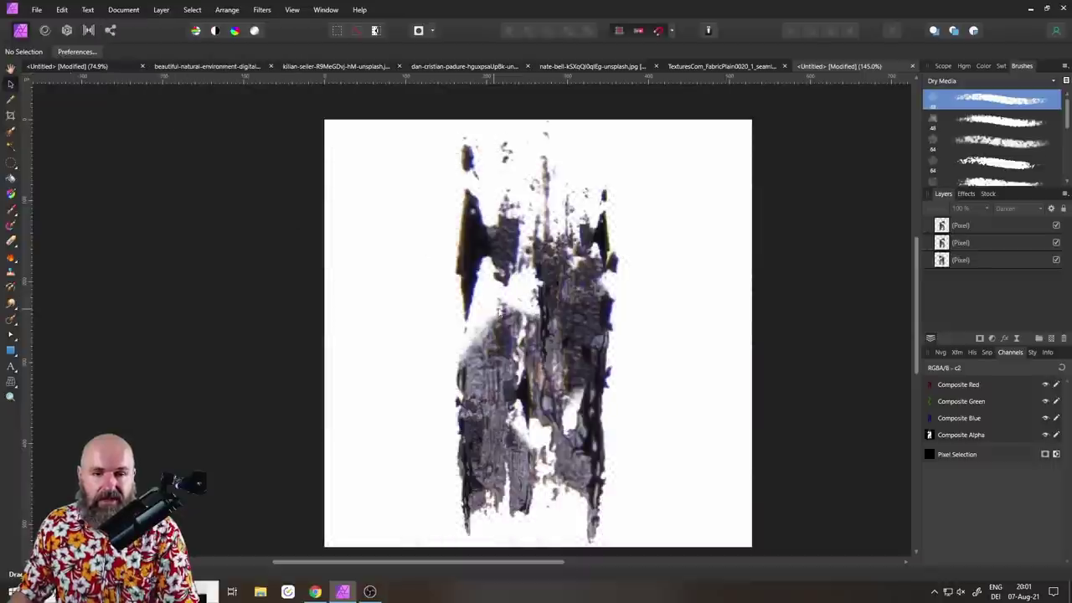
click(124, 10)
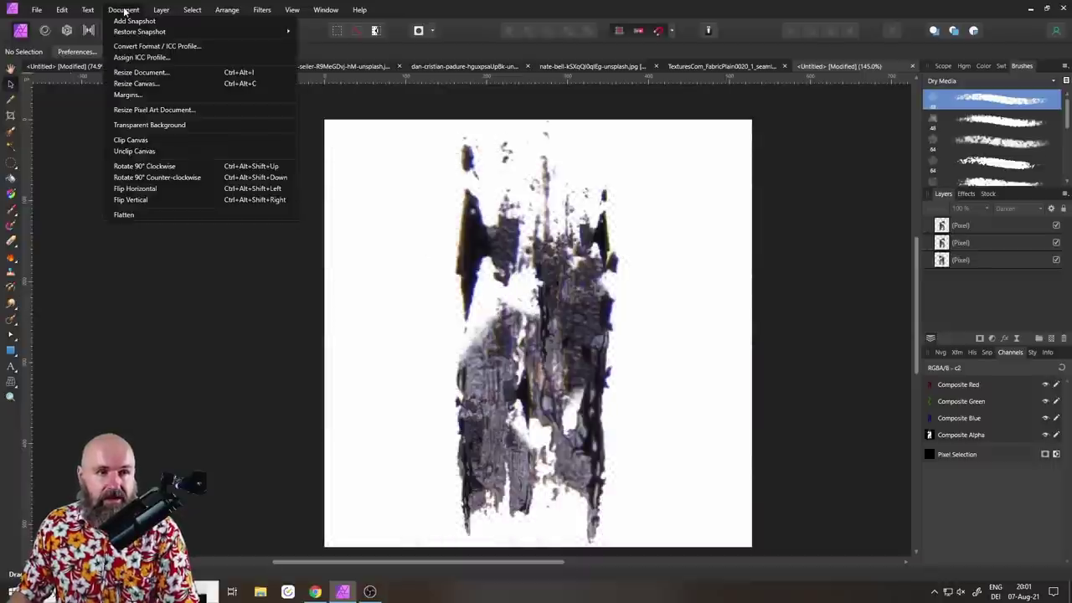
click(121, 125)
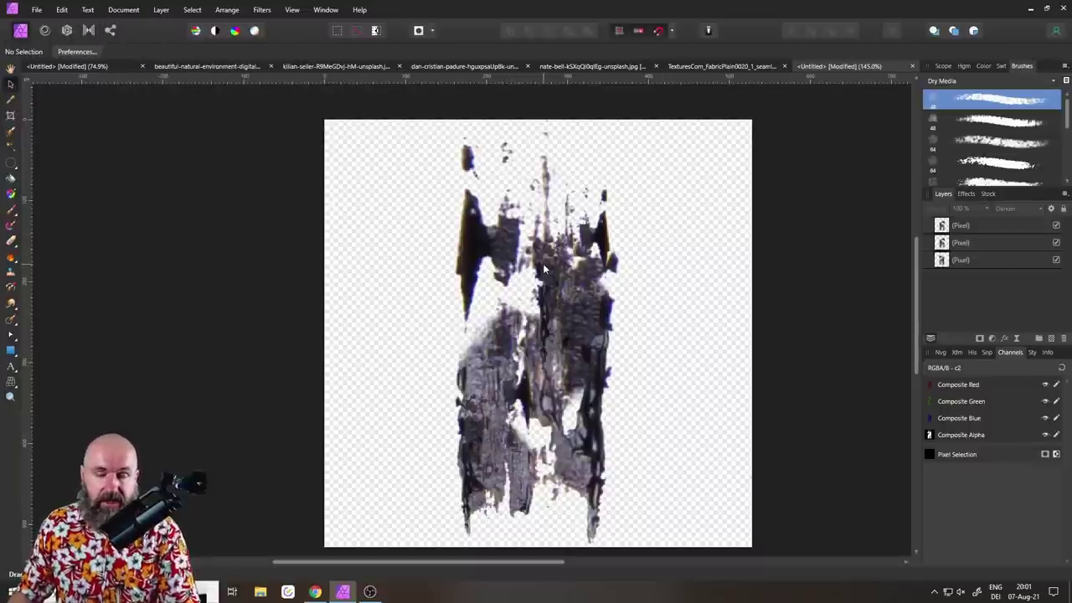
Step: Add an HSL adjustment above the stroke layers and set its Saturation Shift to -100 %
click(992, 338)
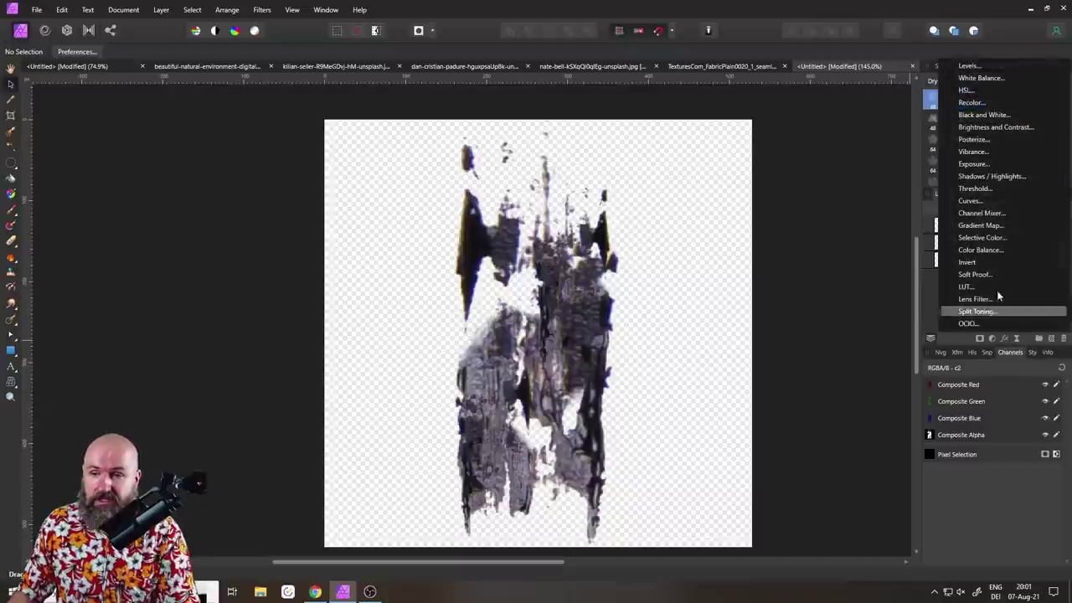
click(969, 90)
drag(653, 408, 638, 407)
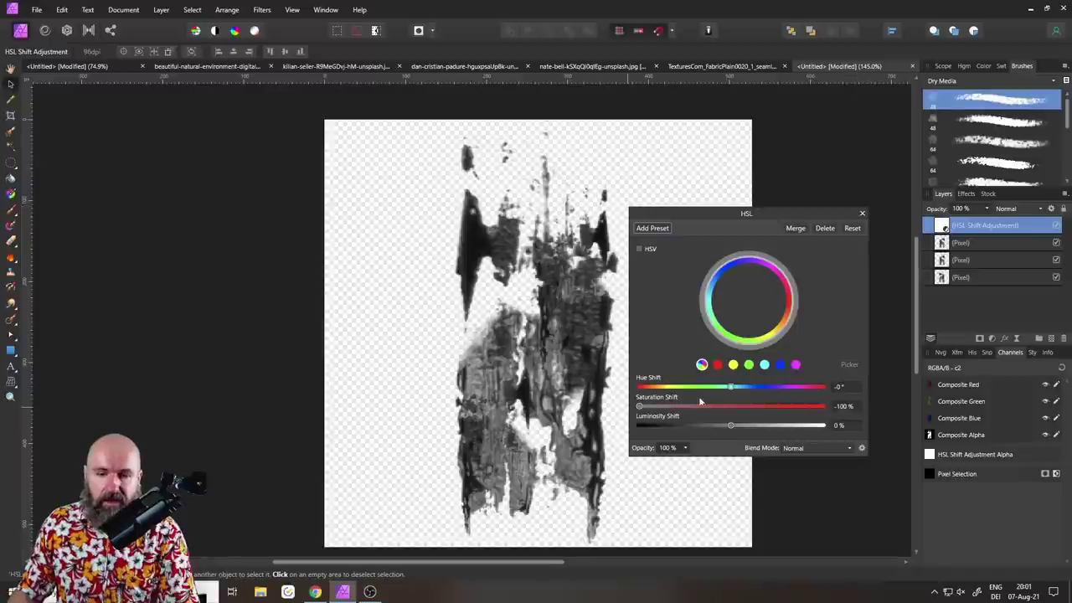
click(863, 215)
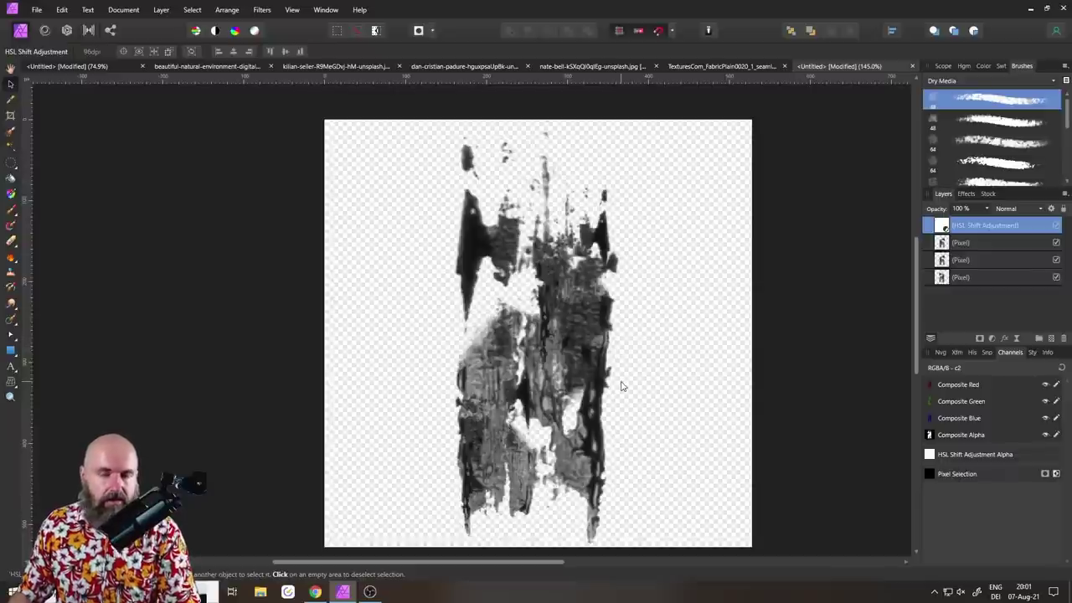
Step: Export the grayscale brush tip as the PNG file tip 2-7.png in the Material folder
click(36, 10)
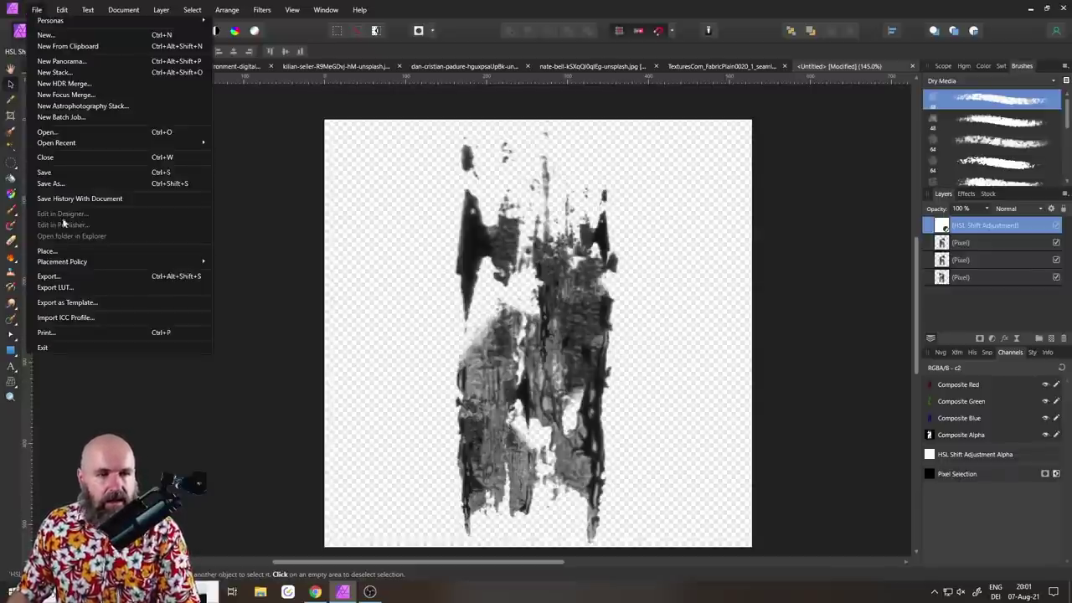
click(50, 275)
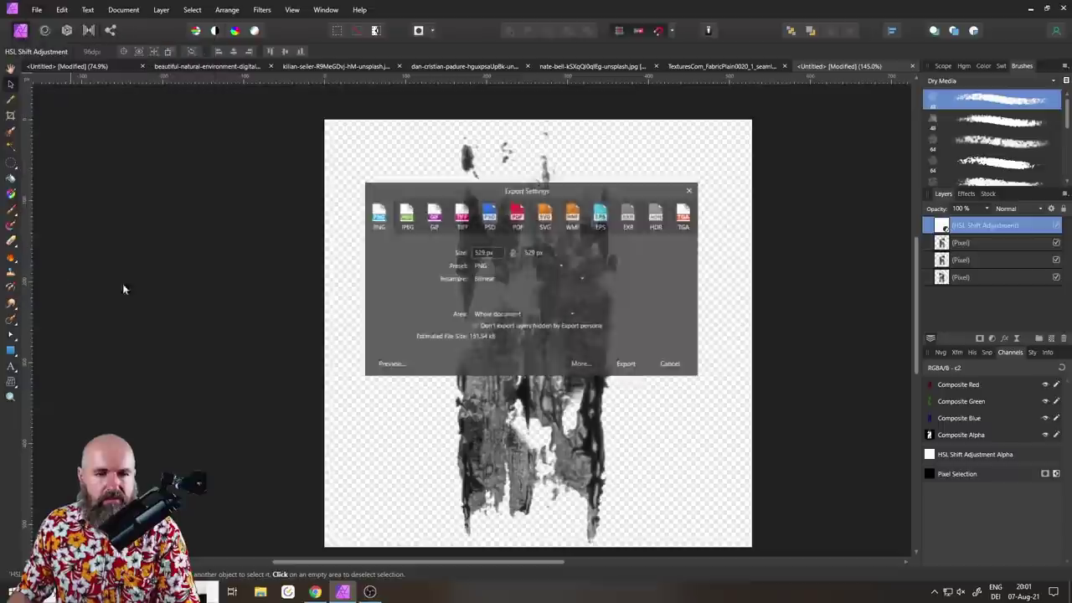
click(626, 364)
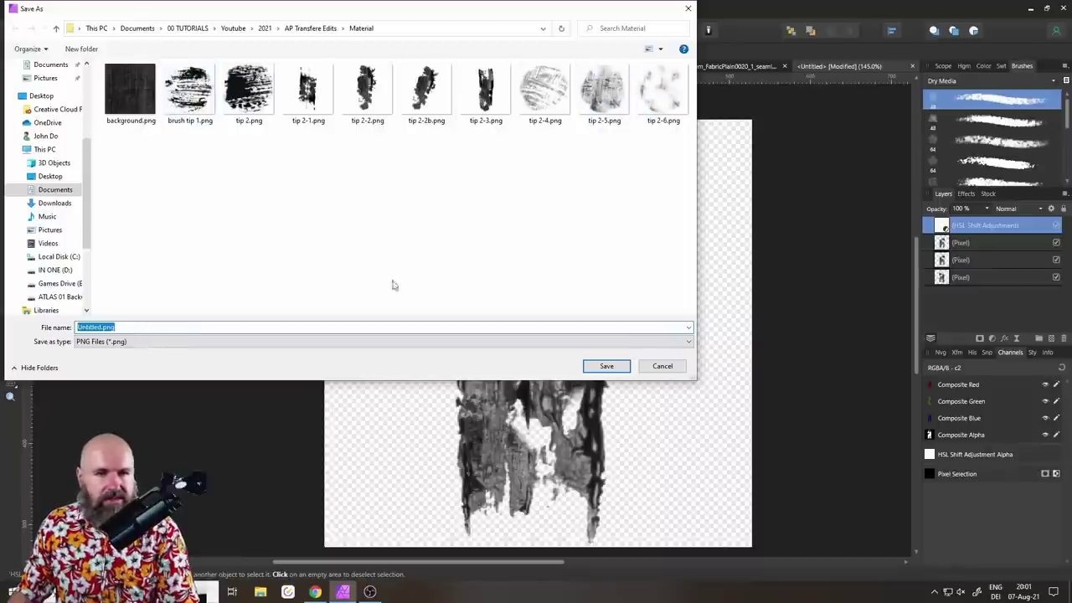
key(Escape)
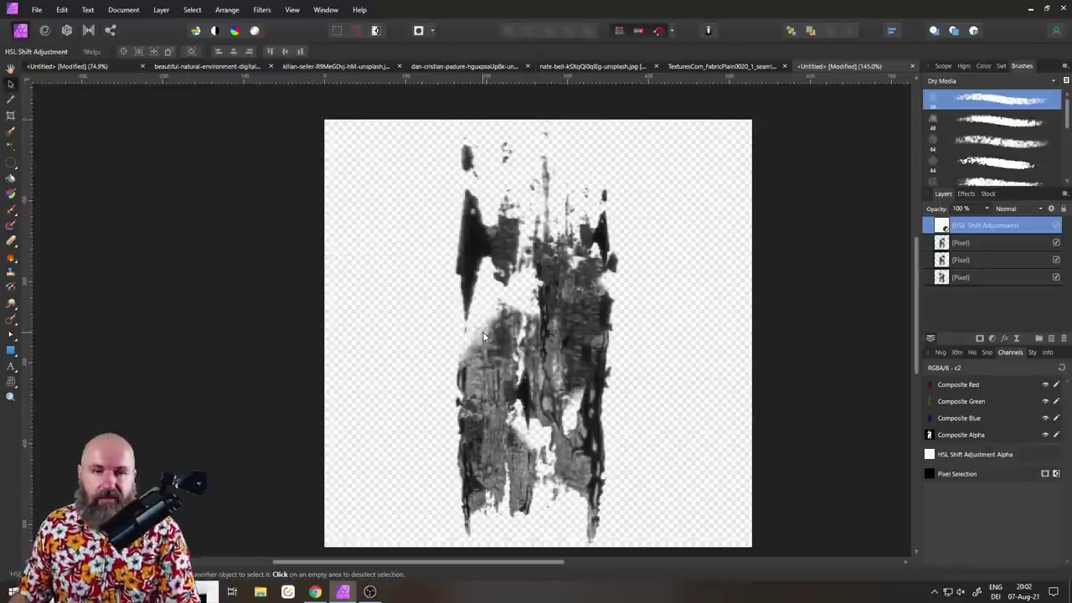
Step: Switch to the first untitled document with the blue test strokes and create a new brush category
click(111, 65)
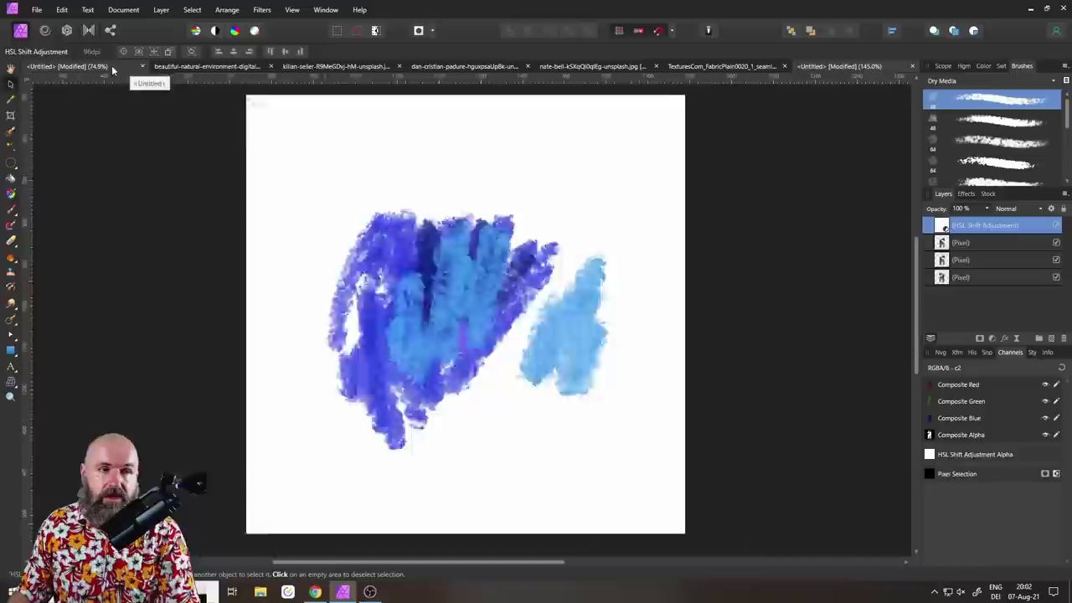
click(176, 67)
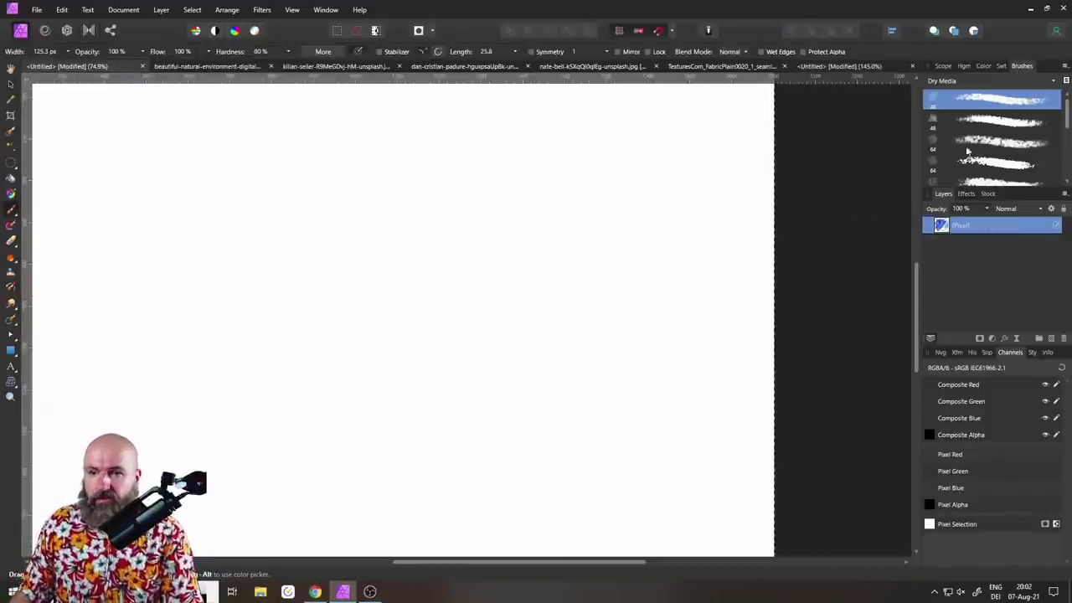
click(1065, 67)
click(1029, 81)
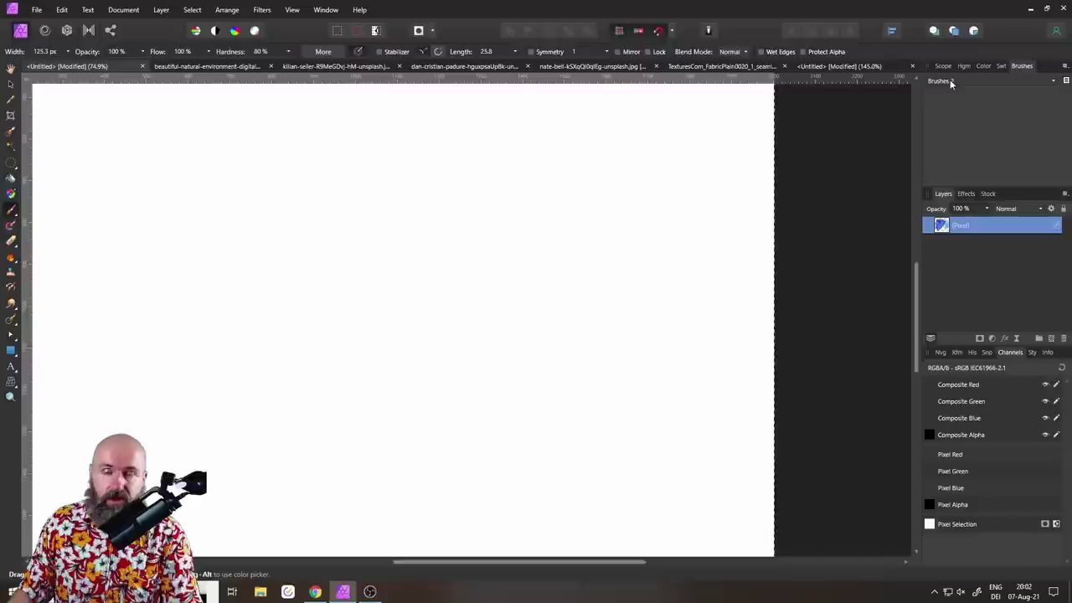
Step: Rename the new brush category to "Tut aug 21 brushes"
click(1065, 67)
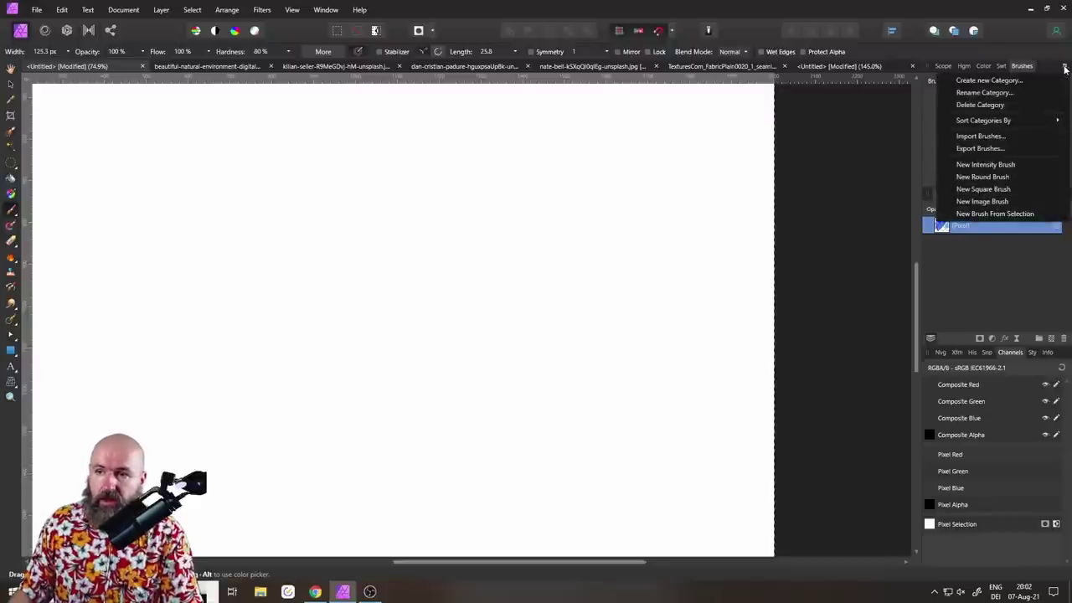
click(1023, 93)
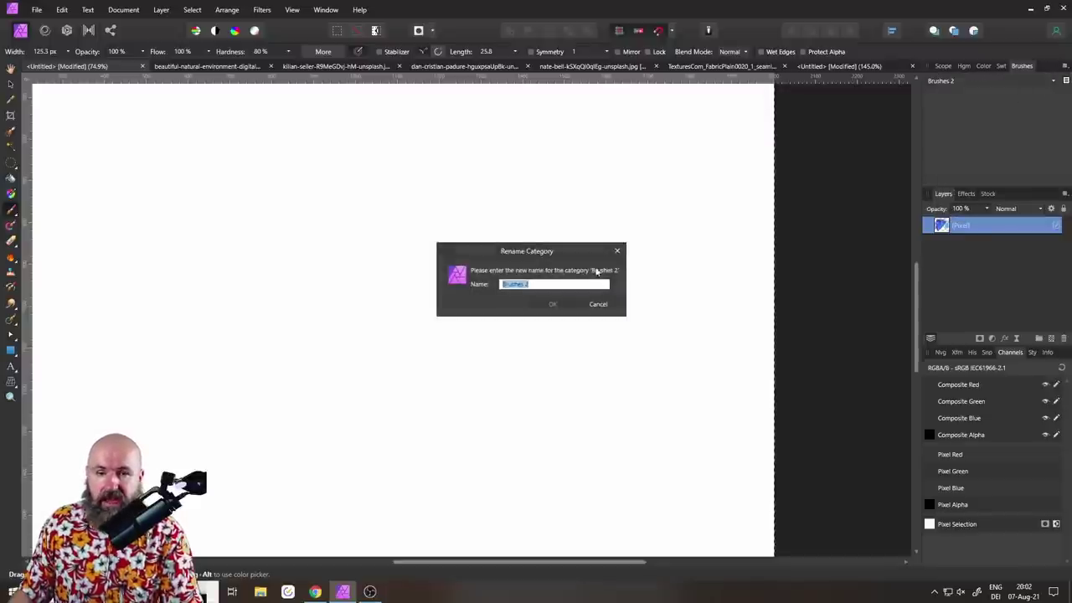
text(Tut aug 21 brushes)
key(Return)
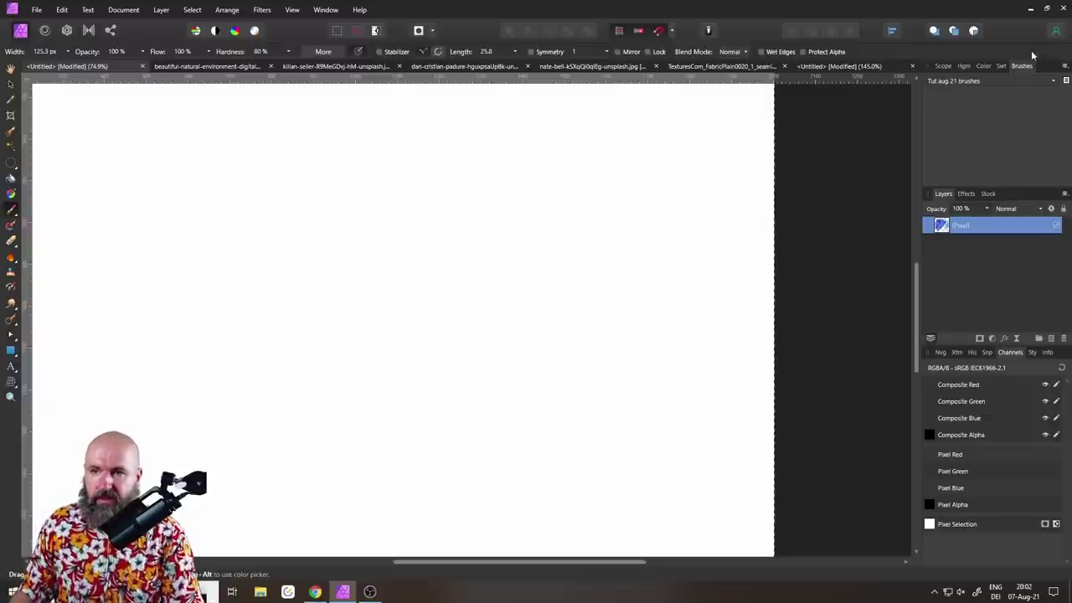
Step: Create a new intensity brush in the category from the image tip 2-7.png
click(1066, 72)
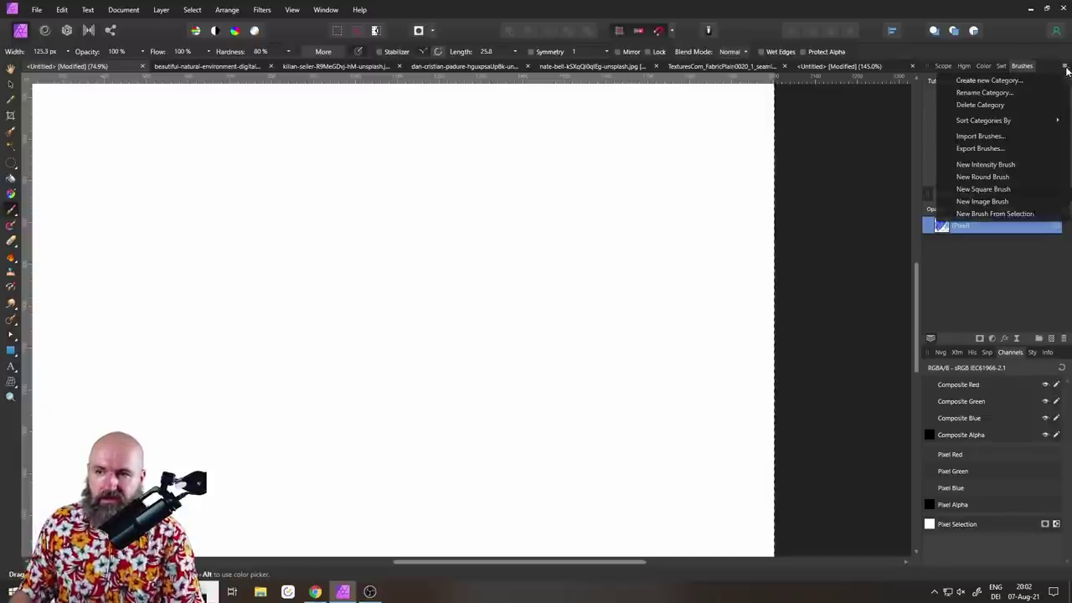
click(1002, 165)
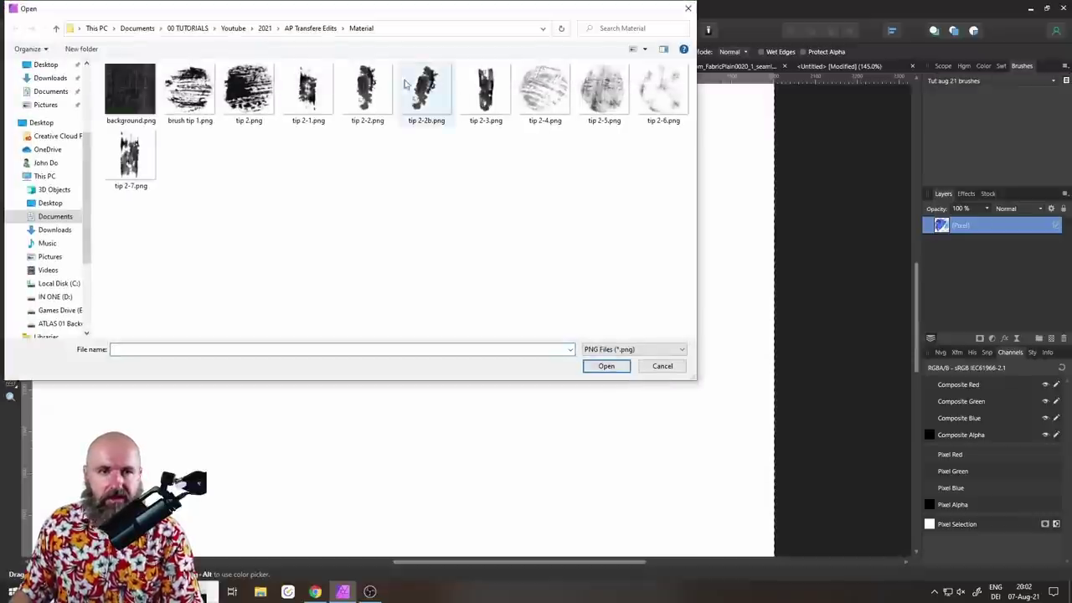
drag(356, 15, 481, 120)
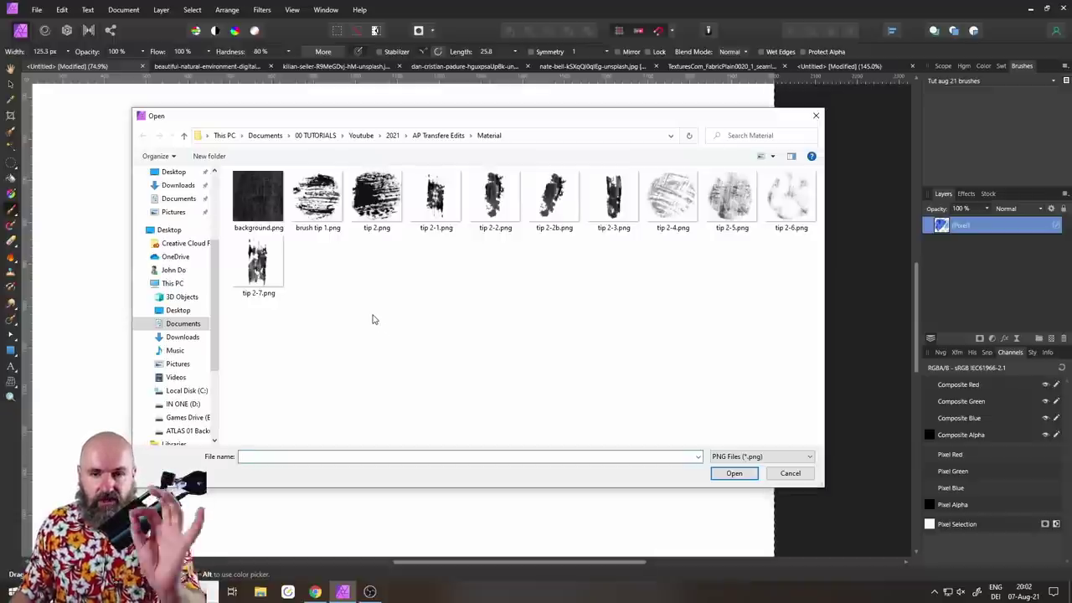
double_click(256, 268)
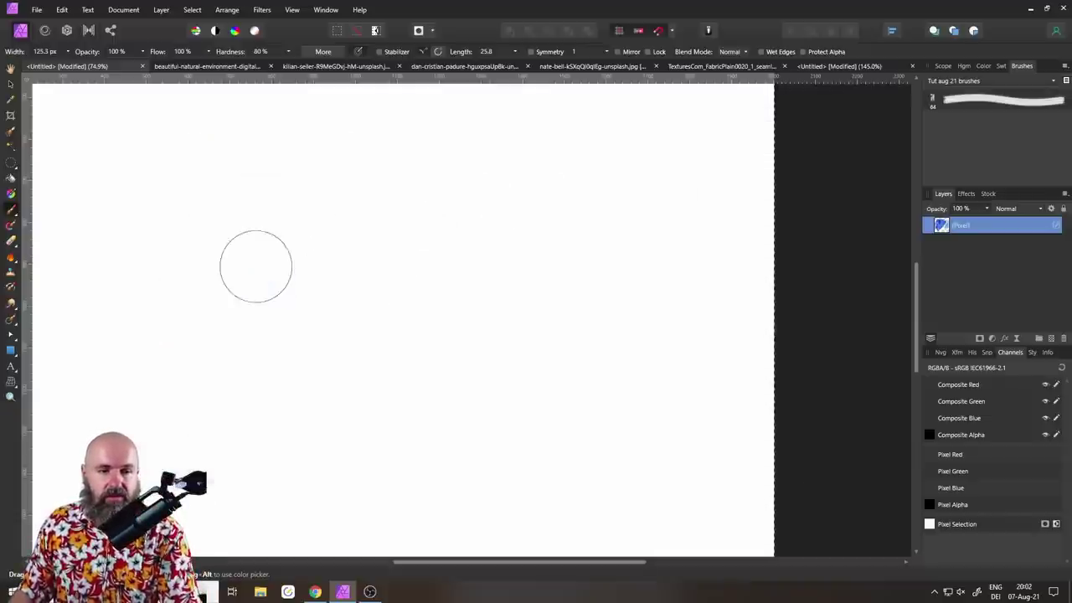
drag(256, 268, 412, 318)
key(ctrl+z)
click(668, 308)
key(ctrl+z)
Step: Select the new intensity brush, test it with a zigzag stroke on the white canvas, and undo the test painting
click(996, 100)
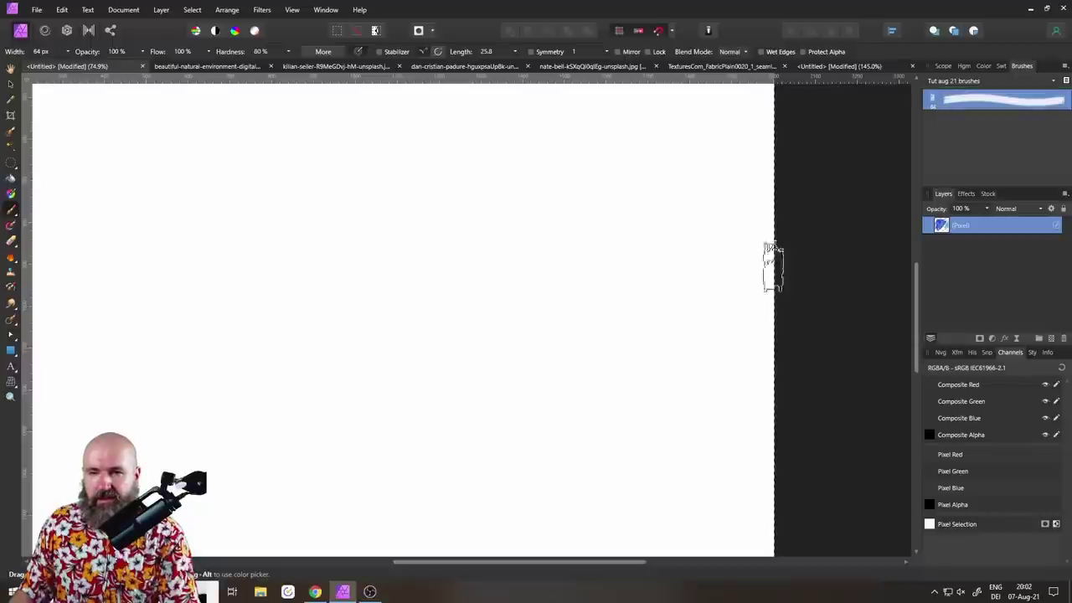
click(505, 283)
key(ctrl+z)
click(448, 266)
mouse_move(365, 213)
mouse_down()
mouse_move(469, 215)
mouse_move(412, 402)
mouse_move(455, 445)
mouse_up()
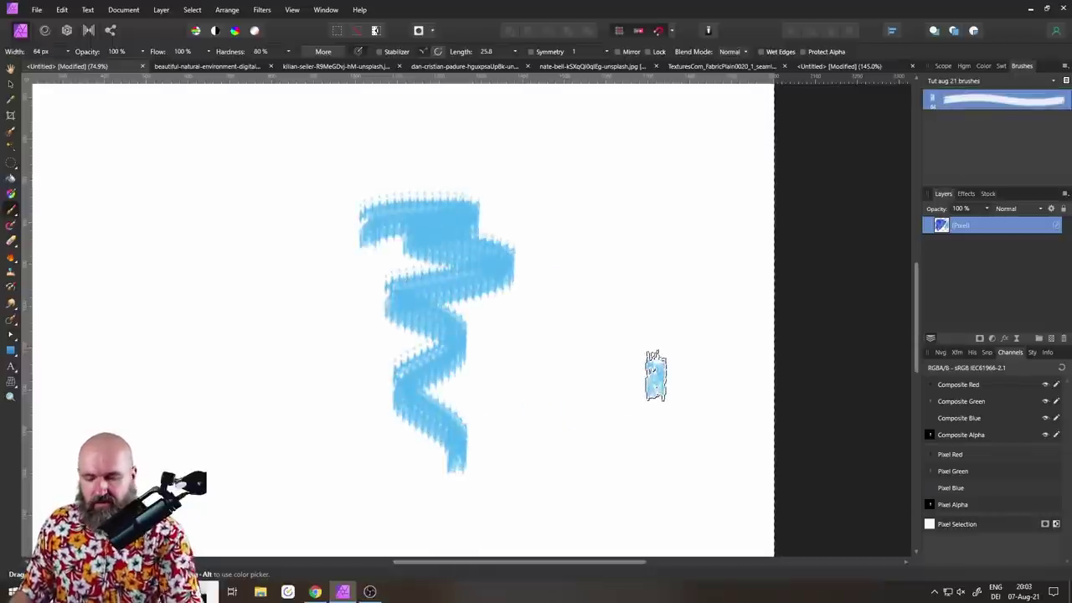
key(ctrl+z)
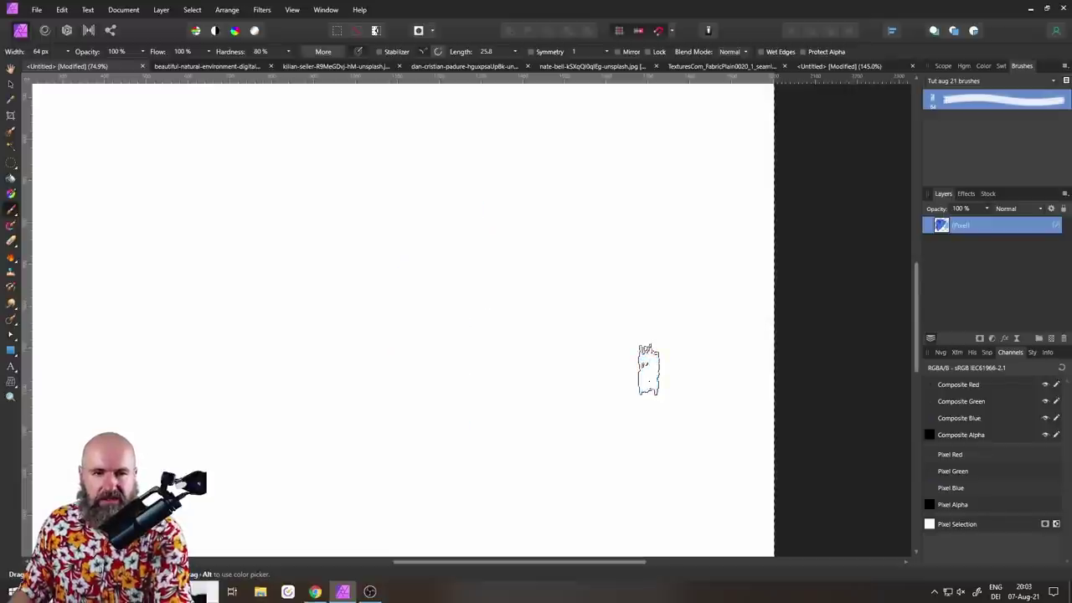
Step: Set background.png as the base texture of the intensity brush
click(323, 51)
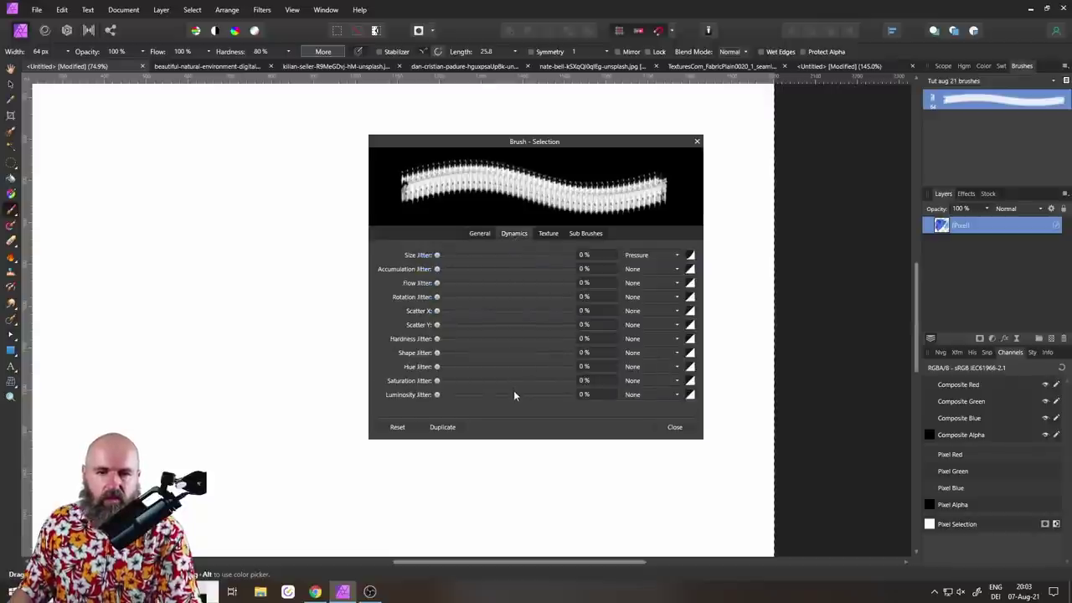
click(542, 232)
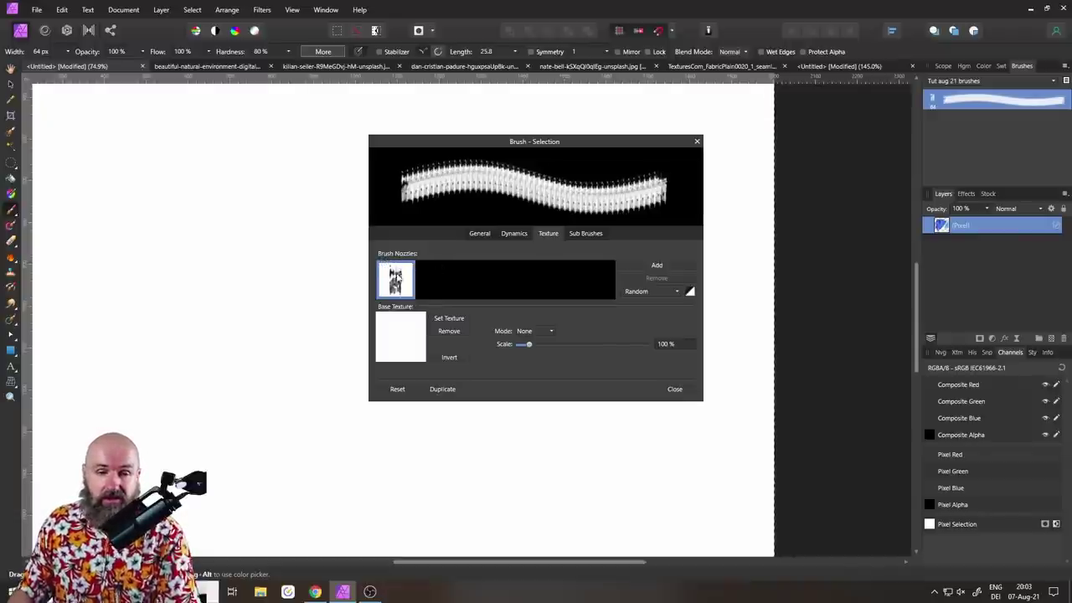
click(446, 320)
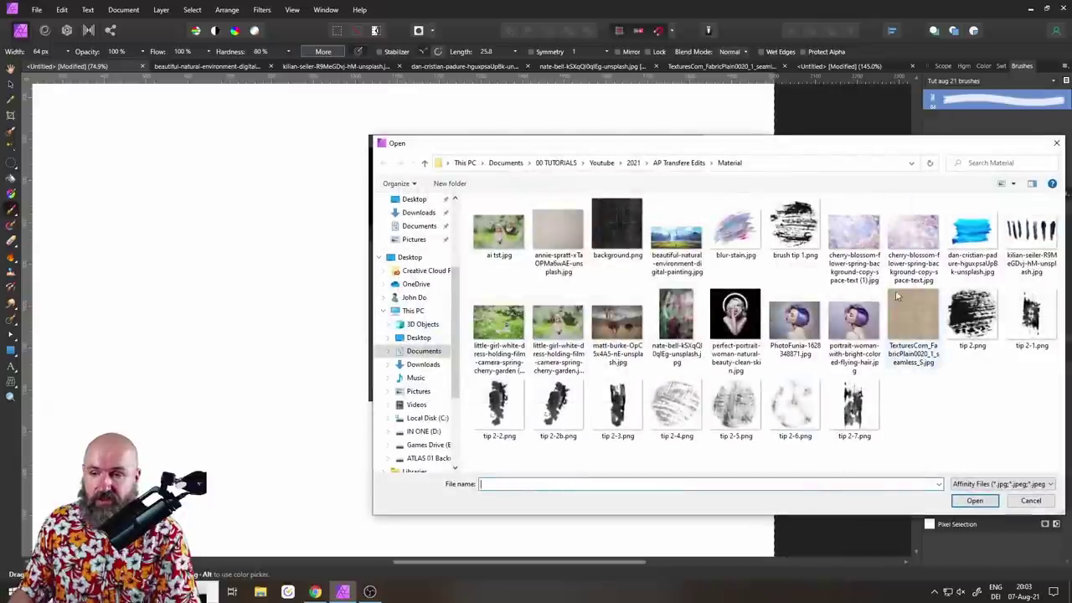
double_click(615, 226)
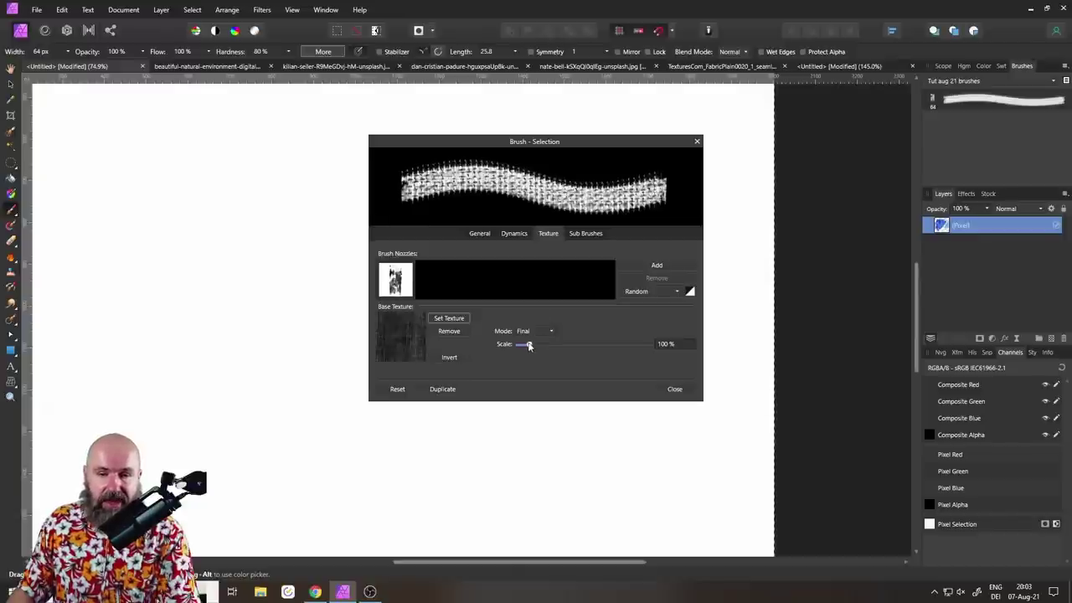
Step: Set the brush's base texture scale to 200 %
mouse_move(528, 345)
mouse_down()
mouse_move(552, 346)
mouse_move(538, 347)
mouse_up()
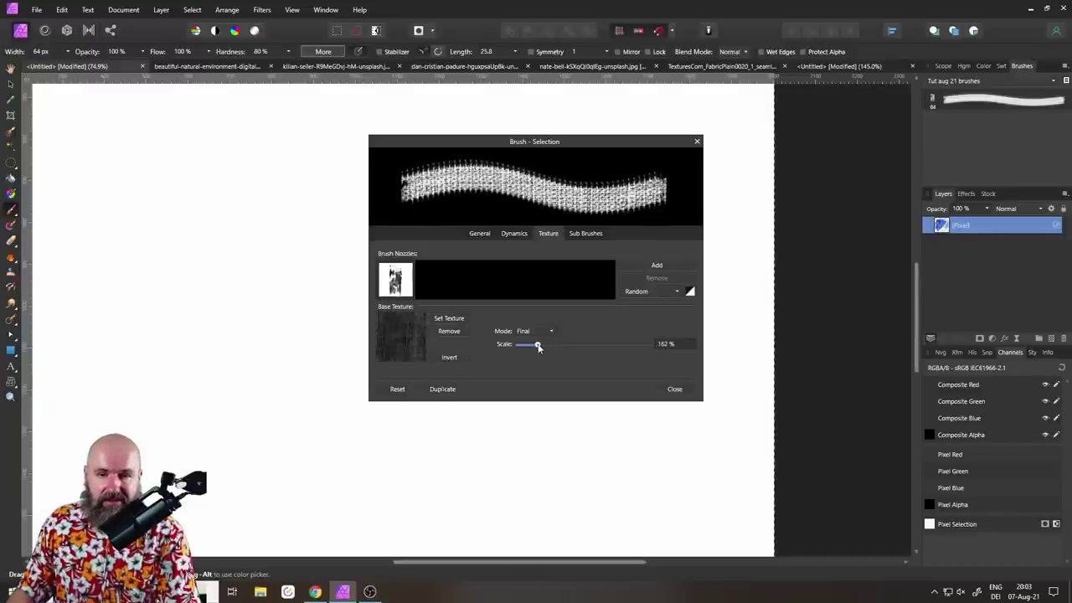
click(675, 345)
text(20)
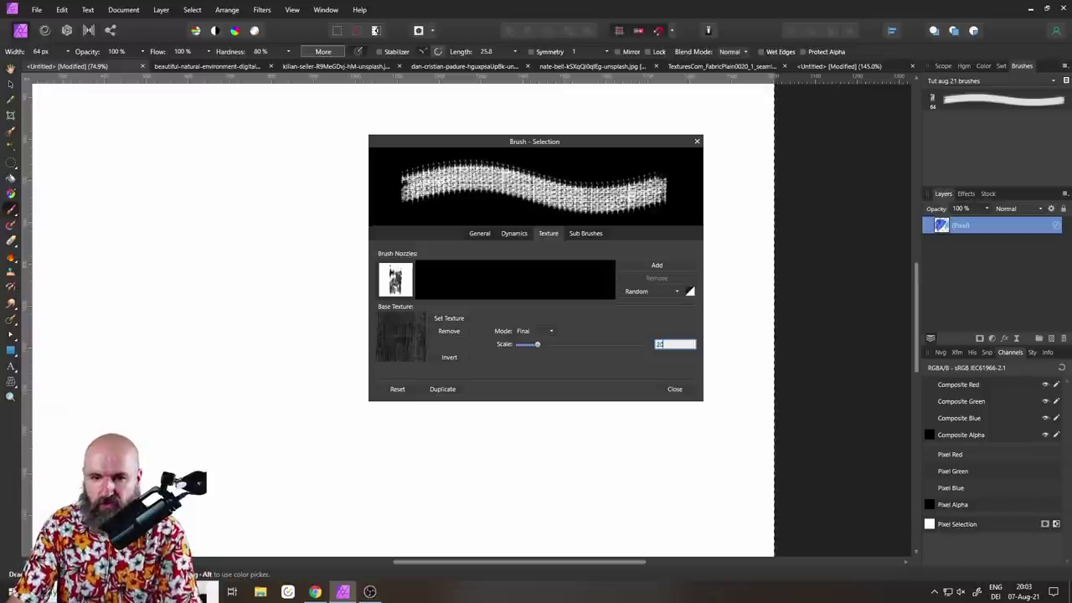
text(0)
key(Return)
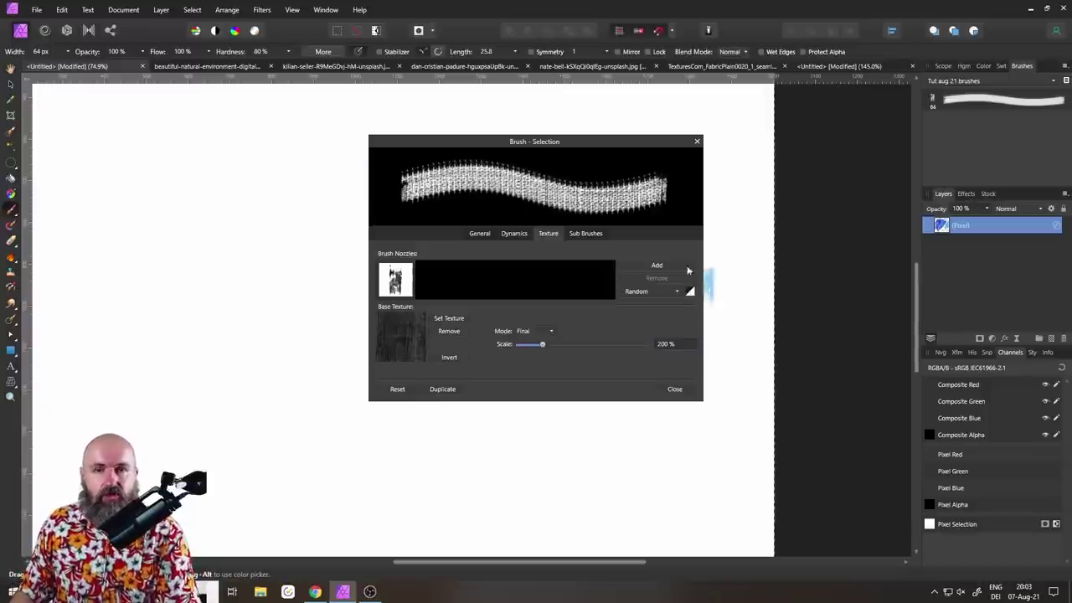
Step: Set the brush's size jitter to 64 %, accumulation jitter to 51 %, flow jitter to 75 % and rotation jitter to 100 %
drag(488, 141, 595, 154)
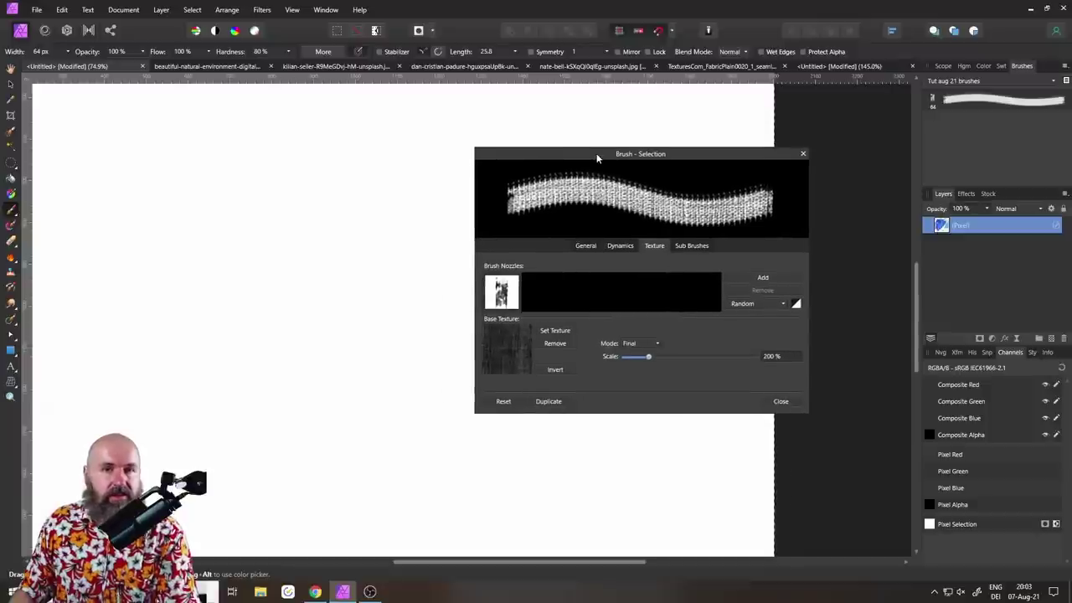
click(623, 246)
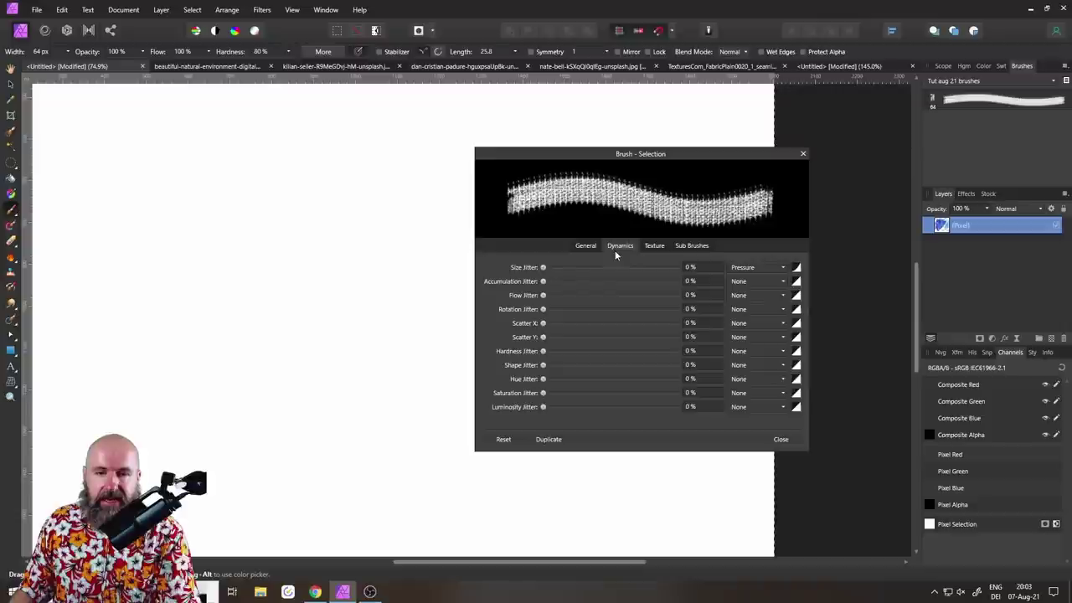
drag(543, 267, 614, 268)
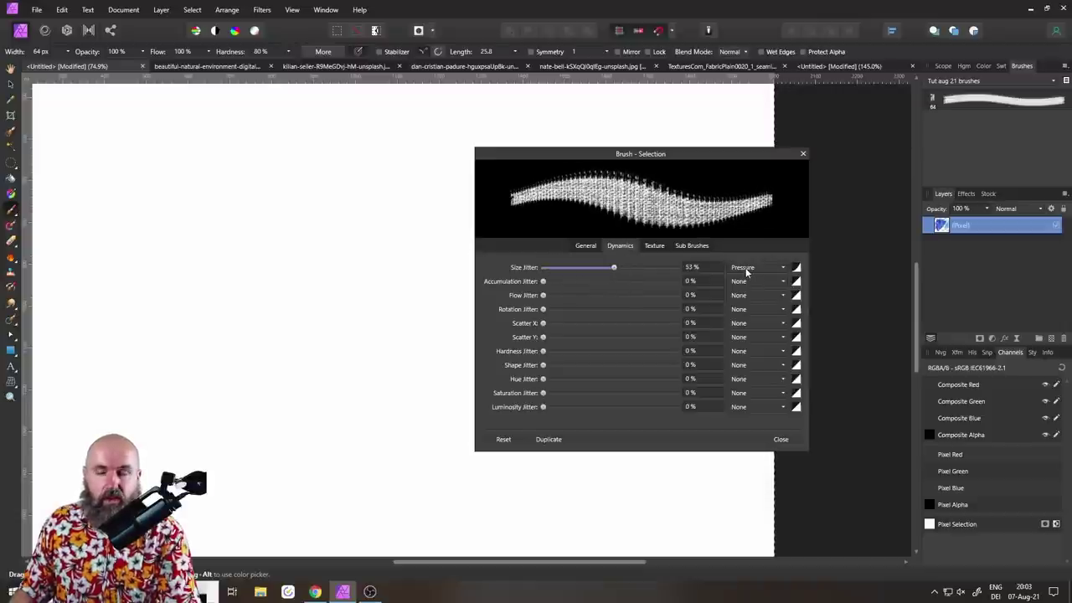
drag(615, 268, 628, 273)
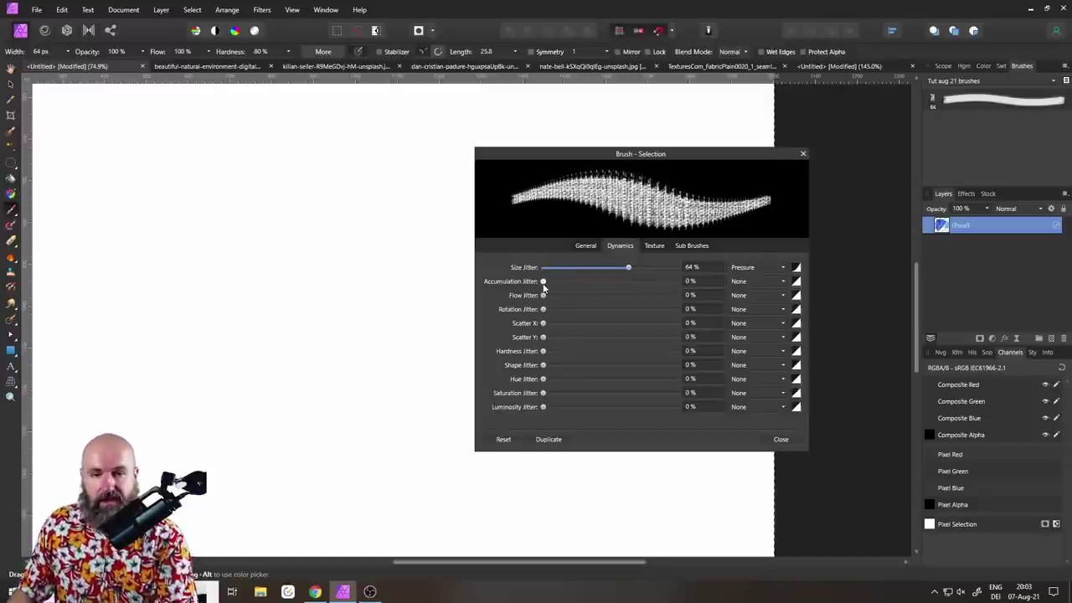
drag(543, 285, 610, 282)
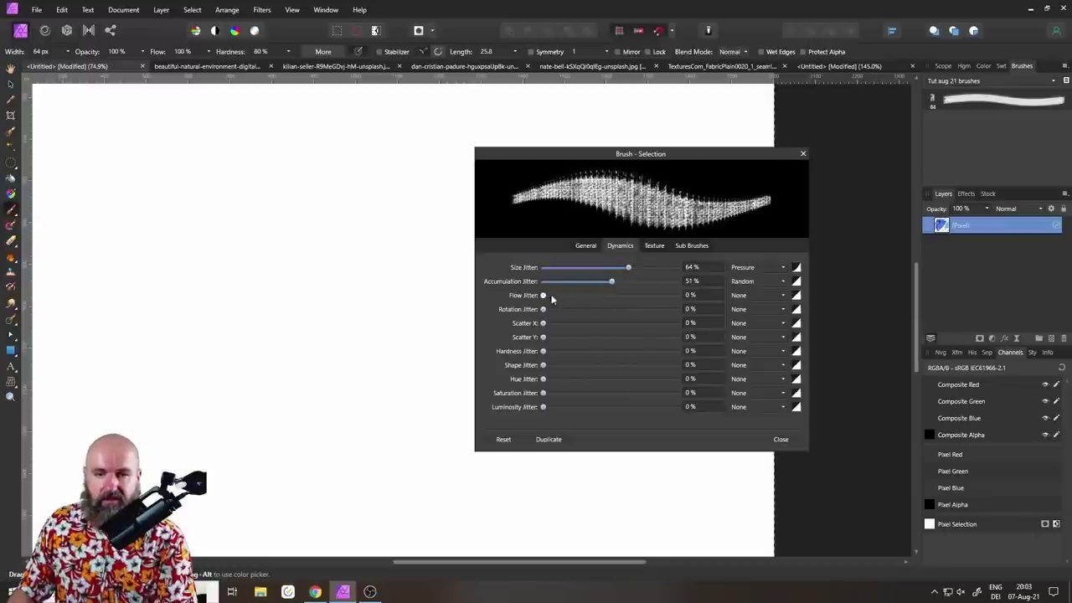
mouse_move(544, 296)
mouse_down()
mouse_move(677, 297)
mouse_move(645, 297)
mouse_move(656, 297)
mouse_up()
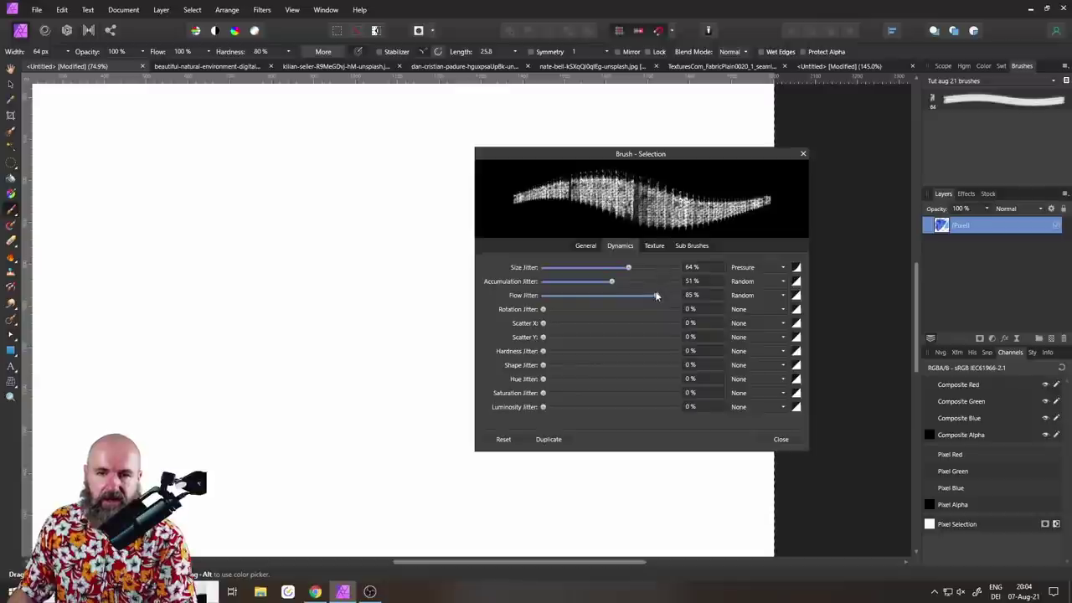
drag(657, 297, 644, 296)
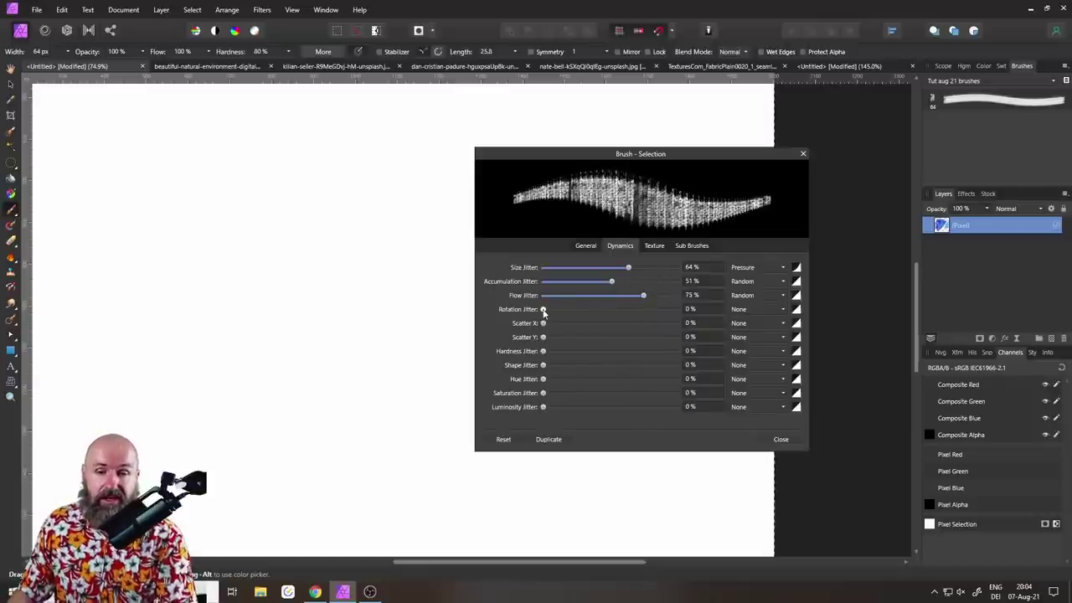
drag(543, 310, 716, 313)
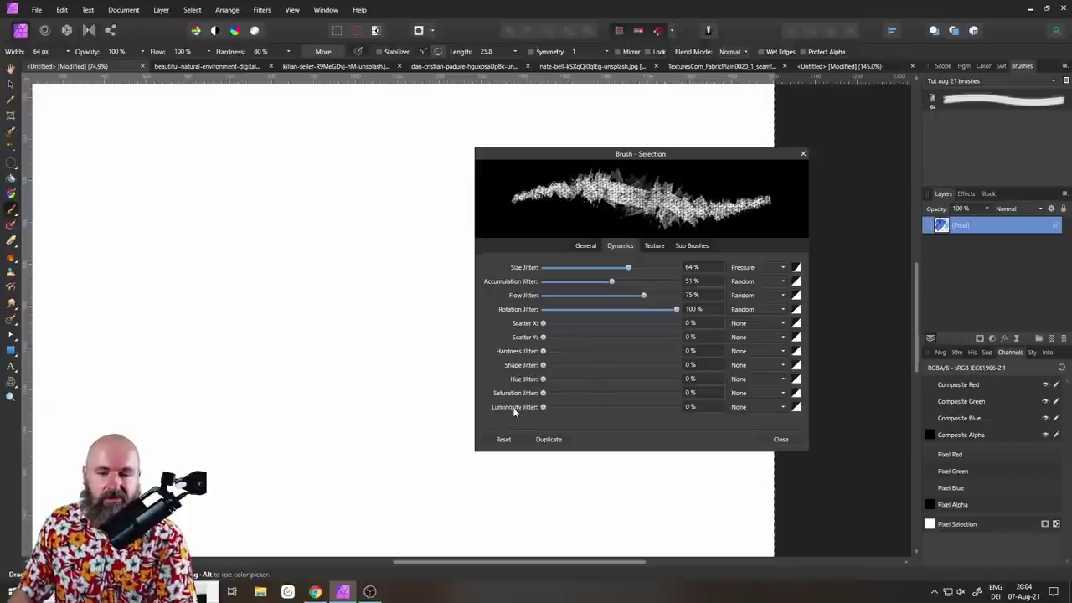
Step: Set the brush's hue, saturation and luminosity jitter to 3 % each
scroll(699, 379, up, 3)
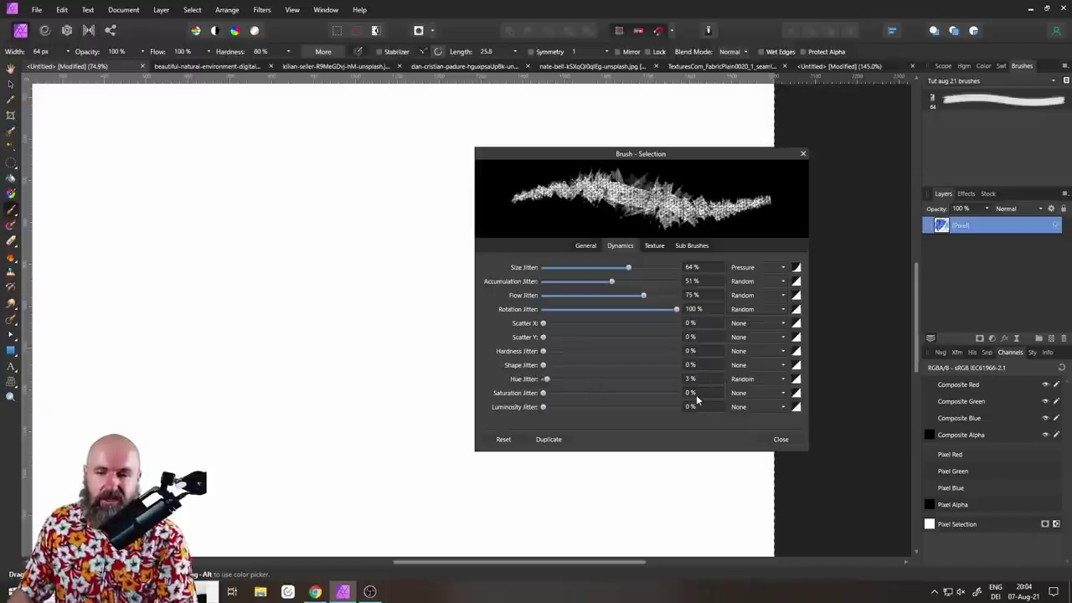
scroll(696, 393, up, 2)
scroll(697, 399, up, 3)
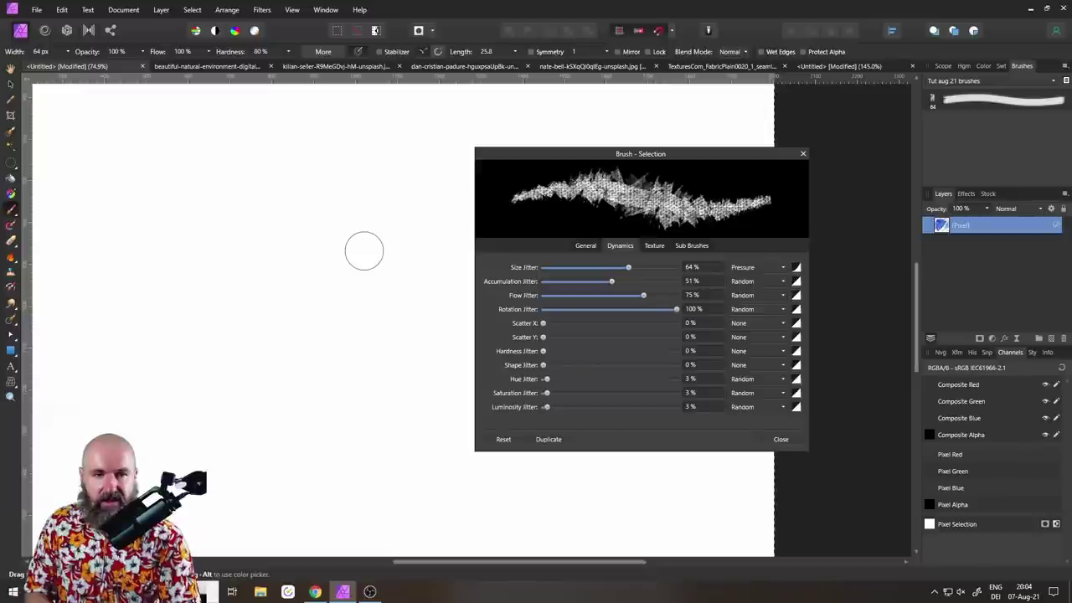
Step: Paint a light blue test patch on the white canvas and inspect its texture up close
mouse_move(337, 261)
mouse_down()
mouse_move(334, 233)
mouse_move(314, 268)
mouse_move(267, 295)
mouse_move(358, 242)
mouse_move(398, 252)
mouse_move(381, 406)
mouse_move(345, 401)
mouse_move(365, 250)
mouse_up()
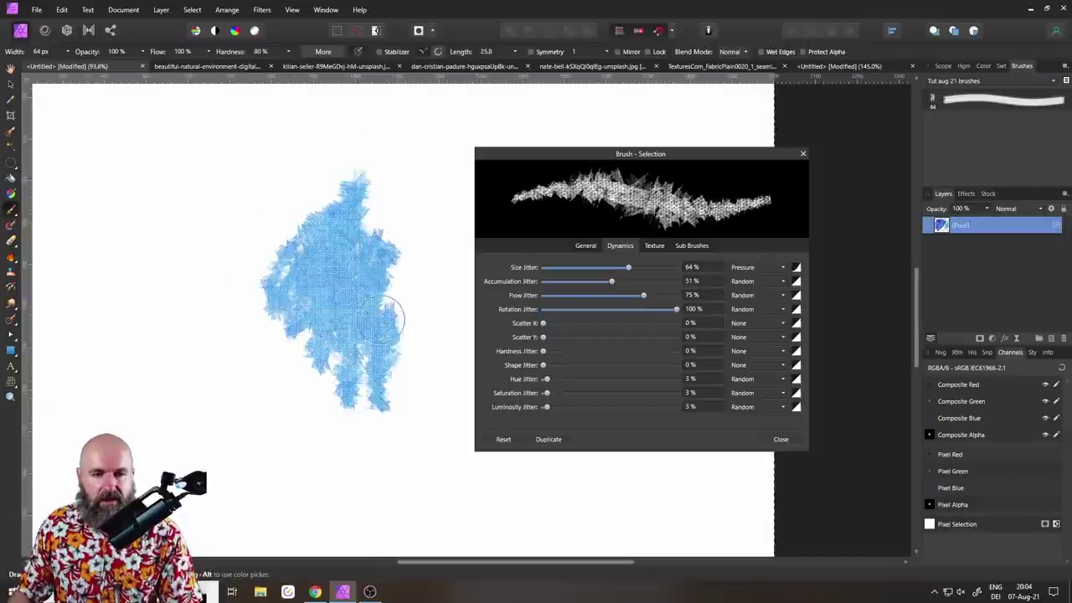
scroll(382, 308, up, 4)
scroll(302, 310, down, 3)
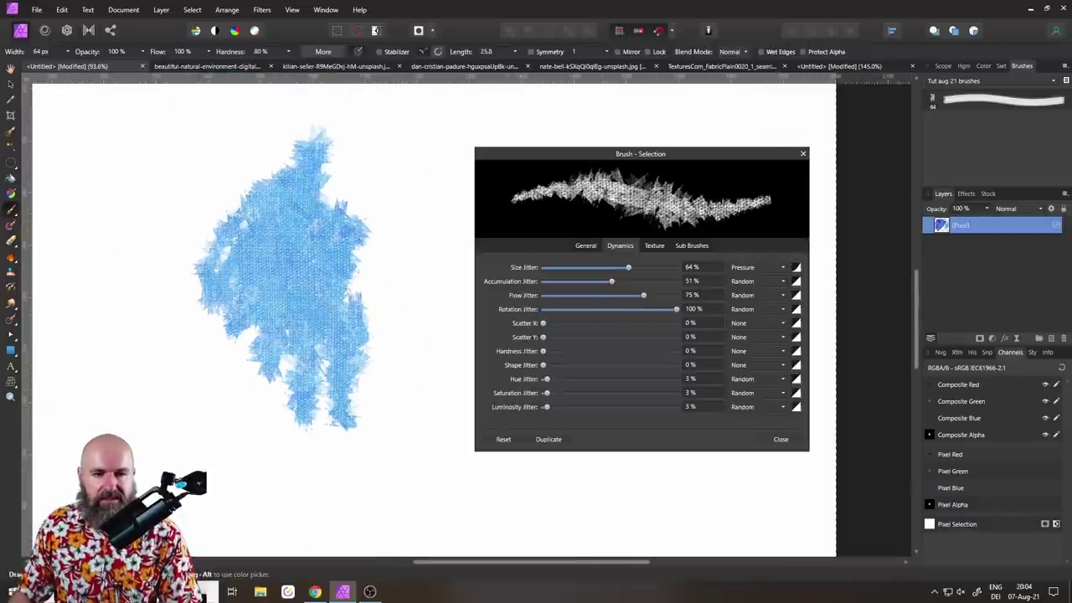
Step: Paint over the test patch's right side with darker blues, first 0F8FBE and over it 086689
click(983, 66)
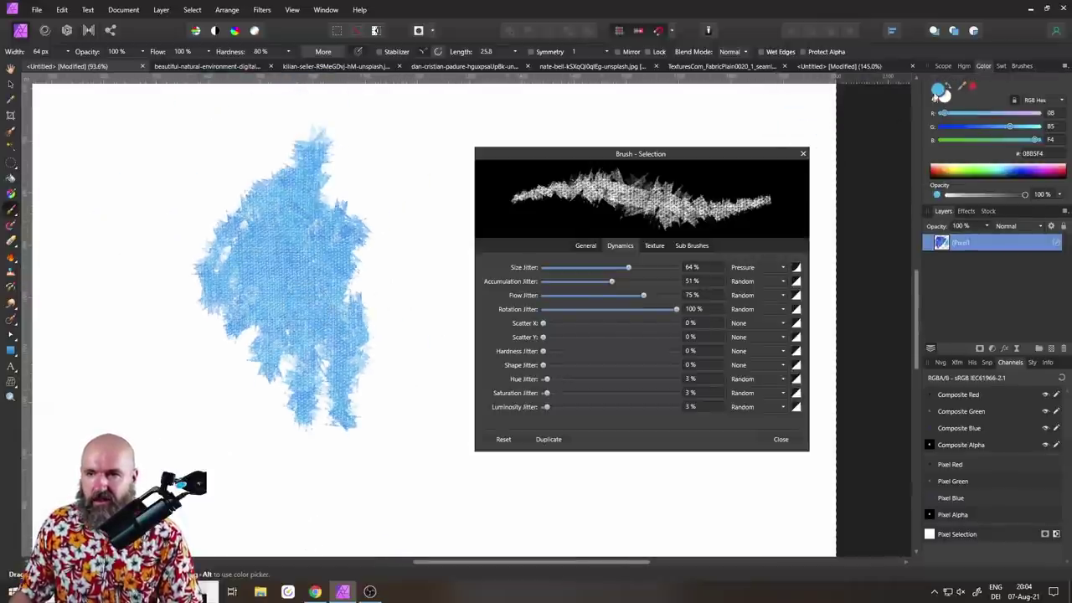
click(938, 90)
click(784, 286)
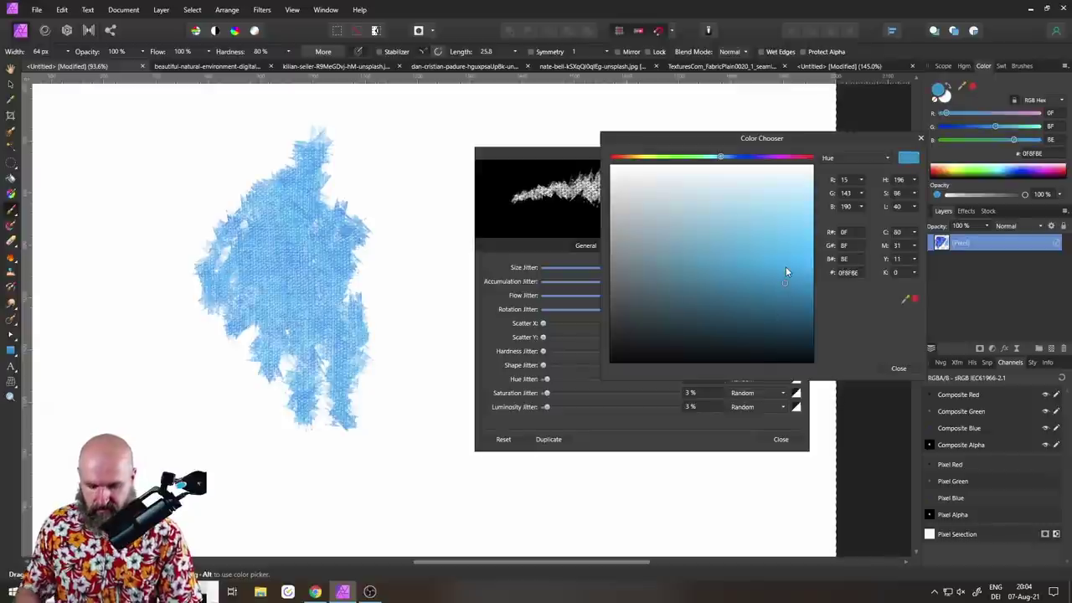
mouse_move(318, 146)
mouse_down()
mouse_move(360, 326)
mouse_move(335, 226)
mouse_move(352, 402)
mouse_move(381, 368)
mouse_up()
click(791, 307)
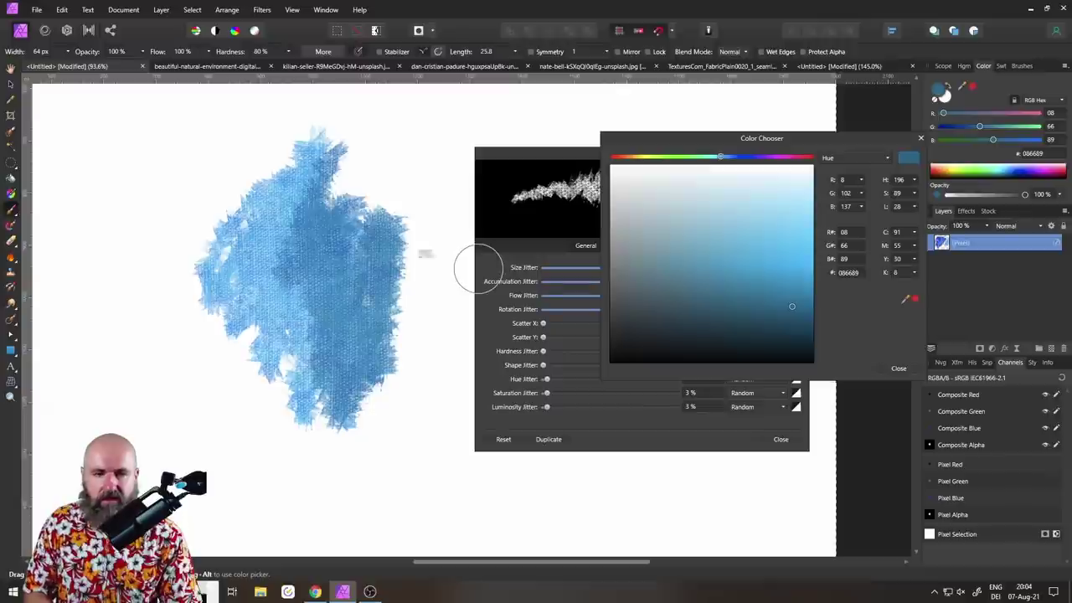
mouse_move(289, 192)
mouse_down()
mouse_move(352, 277)
mouse_move(393, 410)
mouse_up()
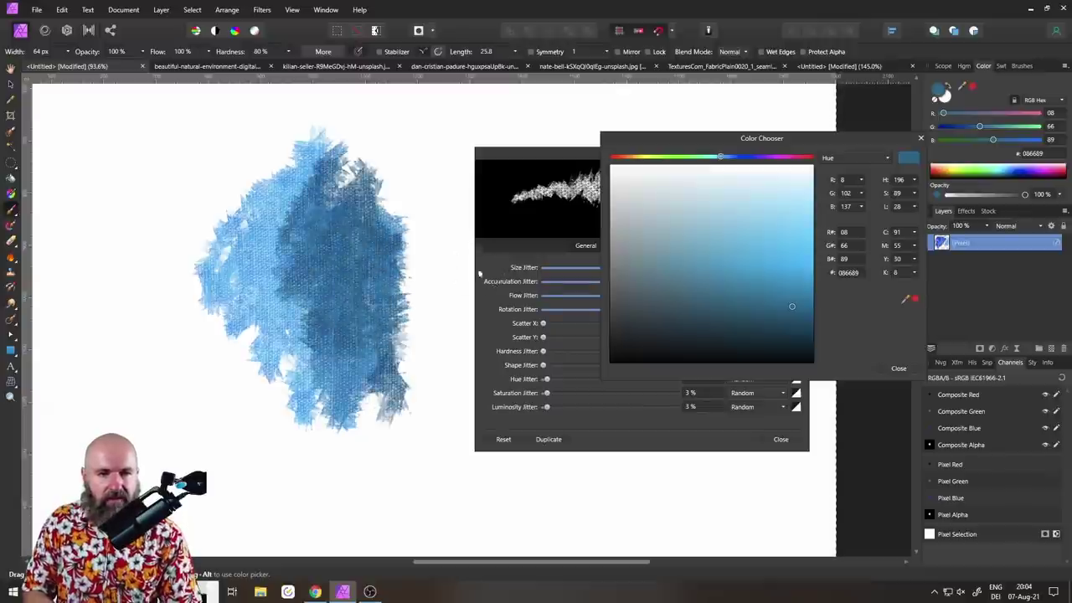
Step: Change the paint colour to crimson C41041 and paint vertical strokes over the right side of the blue patch
click(801, 157)
click(782, 279)
mouse_move(339, 151)
mouse_down()
mouse_move(372, 276)
mouse_move(411, 151)
mouse_move(456, 402)
mouse_up()
mouse_move(453, 276)
mouse_down()
mouse_move(360, 176)
mouse_move(418, 260)
mouse_move(352, 494)
mouse_move(411, 502)
mouse_up()
mouse_move(435, 322)
mouse_down()
mouse_move(418, 176)
mouse_move(343, 281)
mouse_move(368, 457)
mouse_up()
mouse_move(486, 297)
mouse_down()
mouse_move(490, 136)
mouse_move(402, 494)
mouse_move(436, 164)
mouse_up()
Step: Add tip 2-2.png as a second brush nozzle and try a wider brush spacing
click(566, 153)
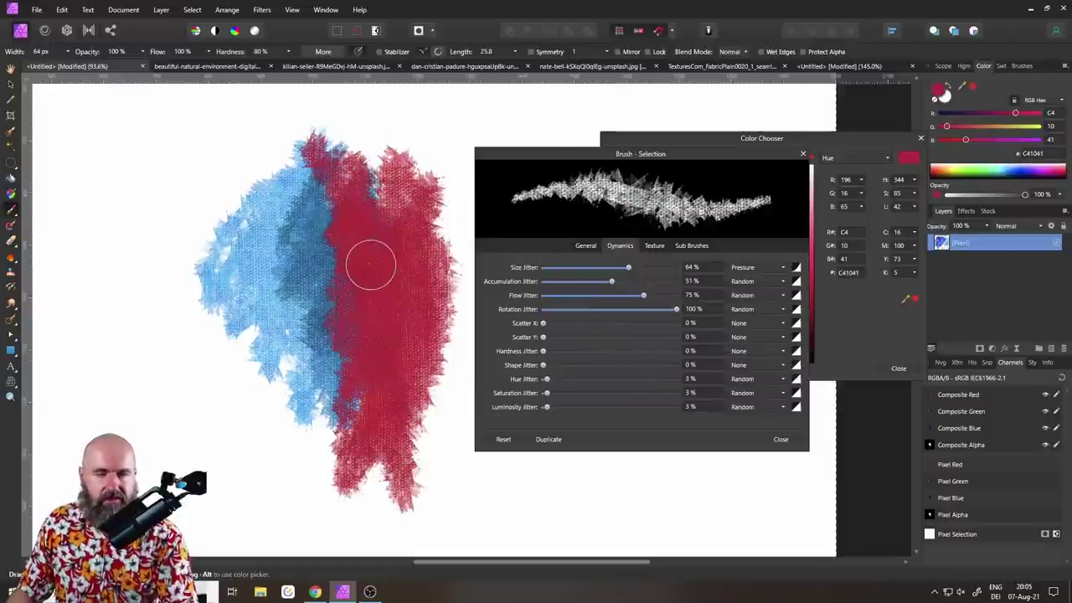
click(656, 246)
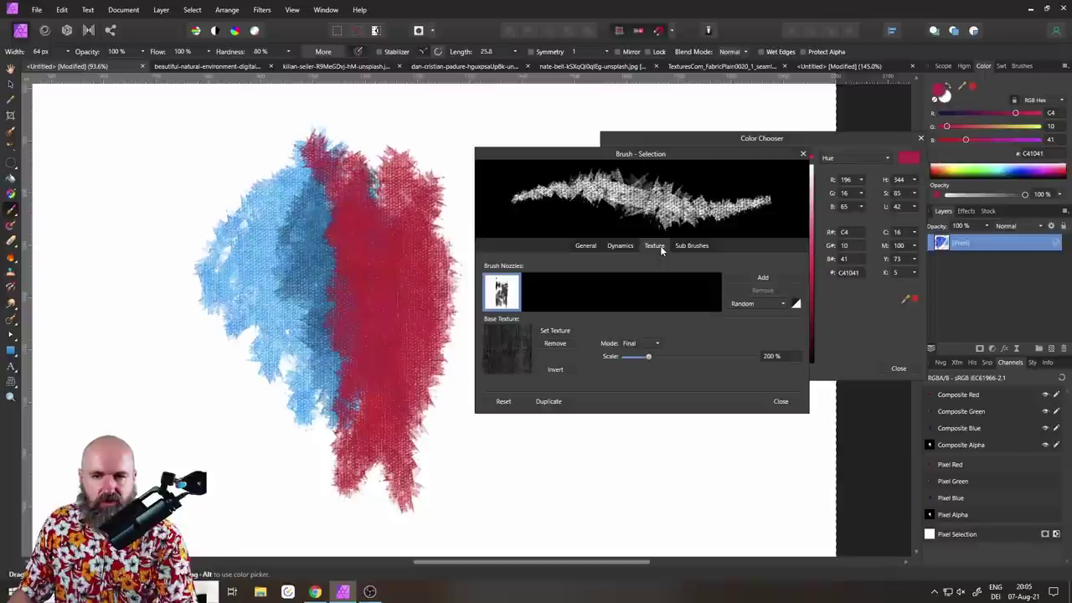
click(741, 276)
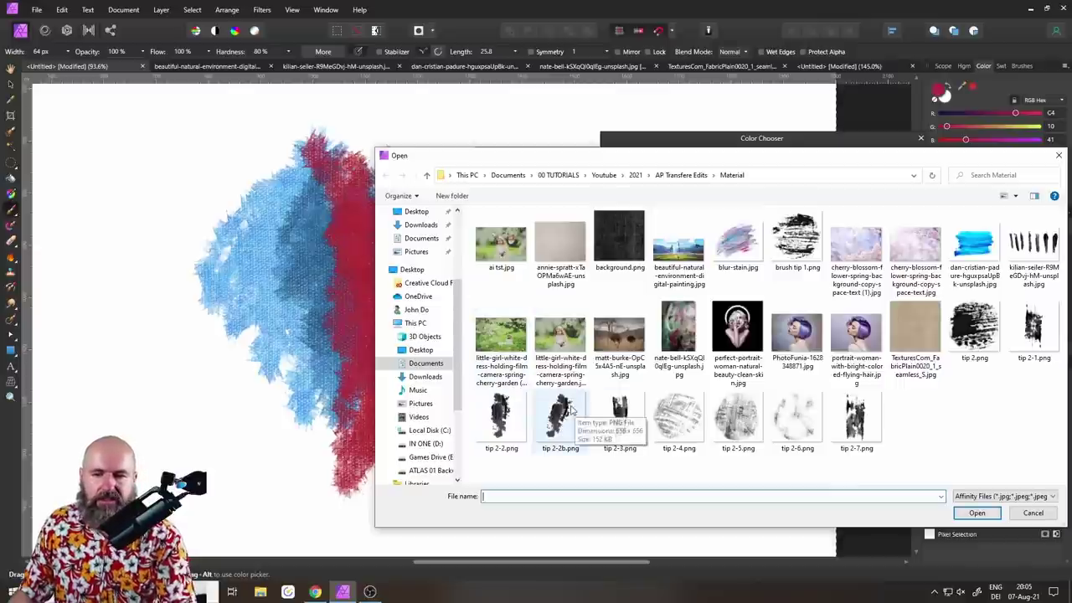
double_click(502, 418)
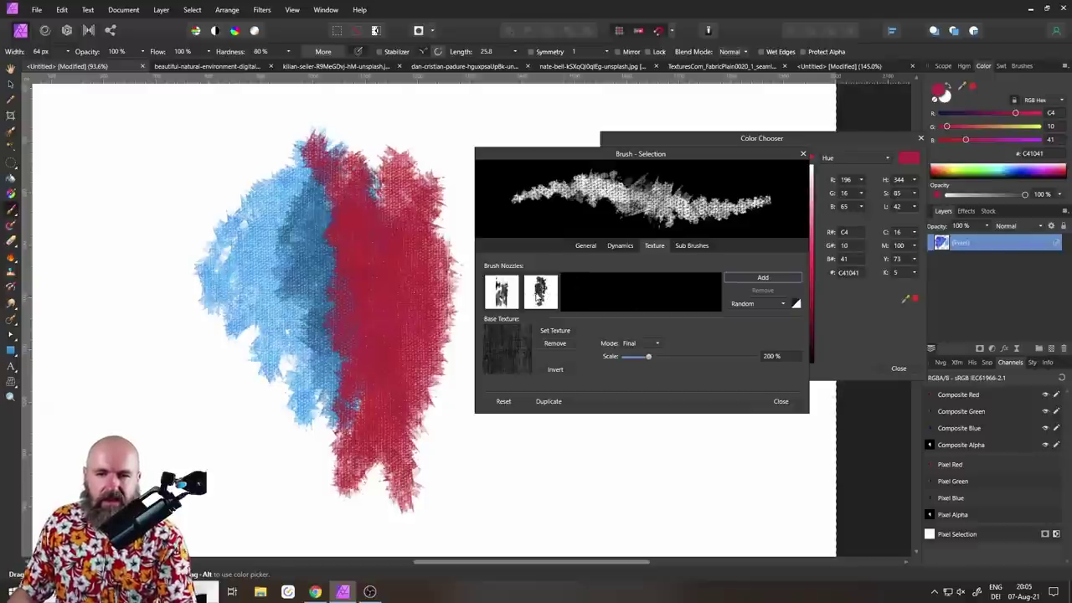
click(586, 246)
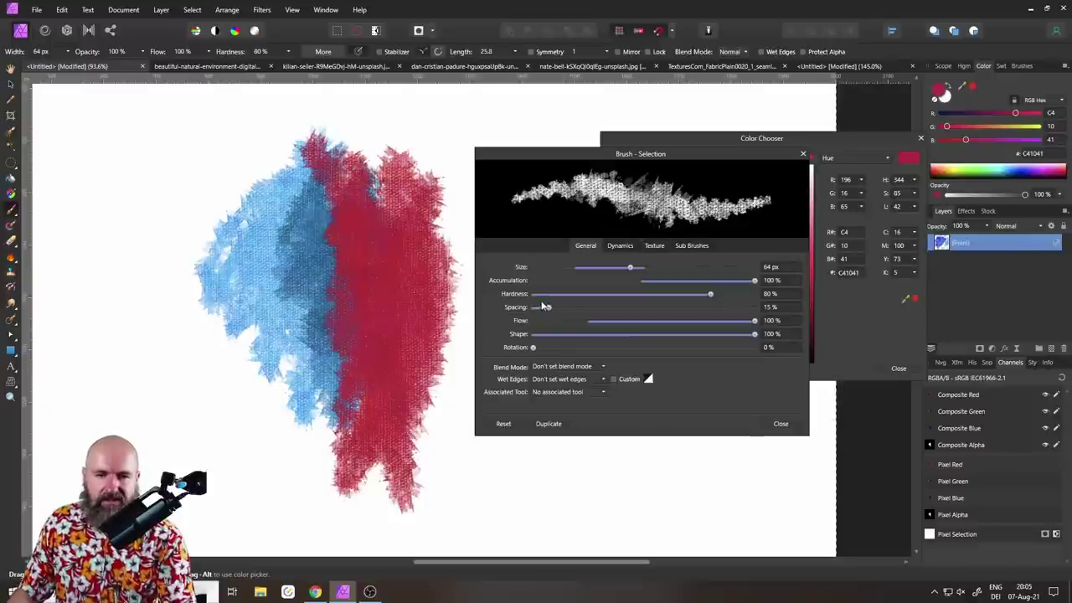
drag(550, 308, 621, 313)
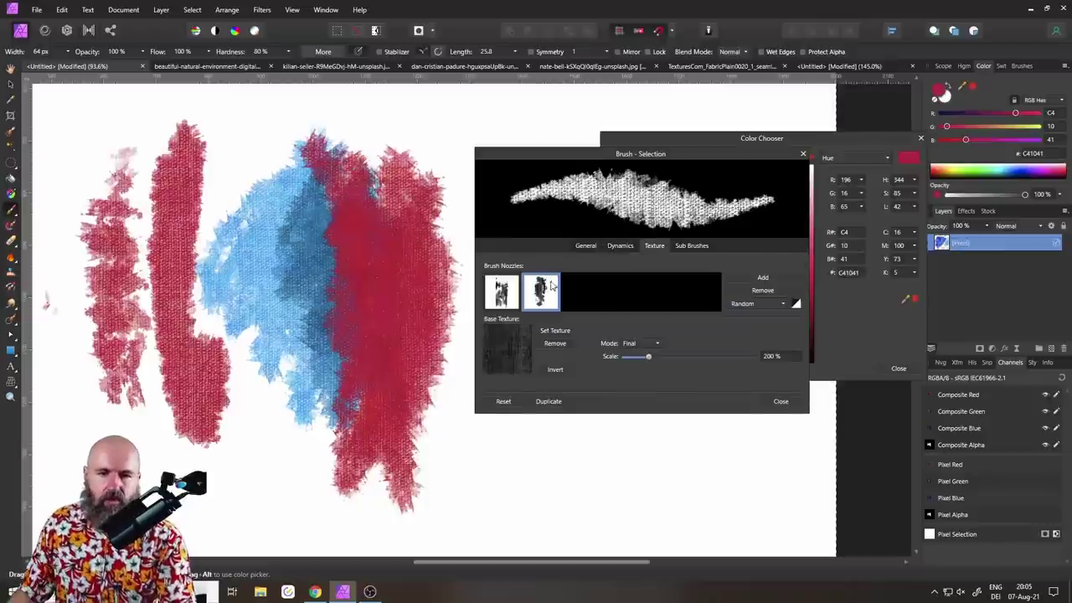
Step: Replace the second brush nozzle with the round tip image made of horizontal brush marks
click(762, 290)
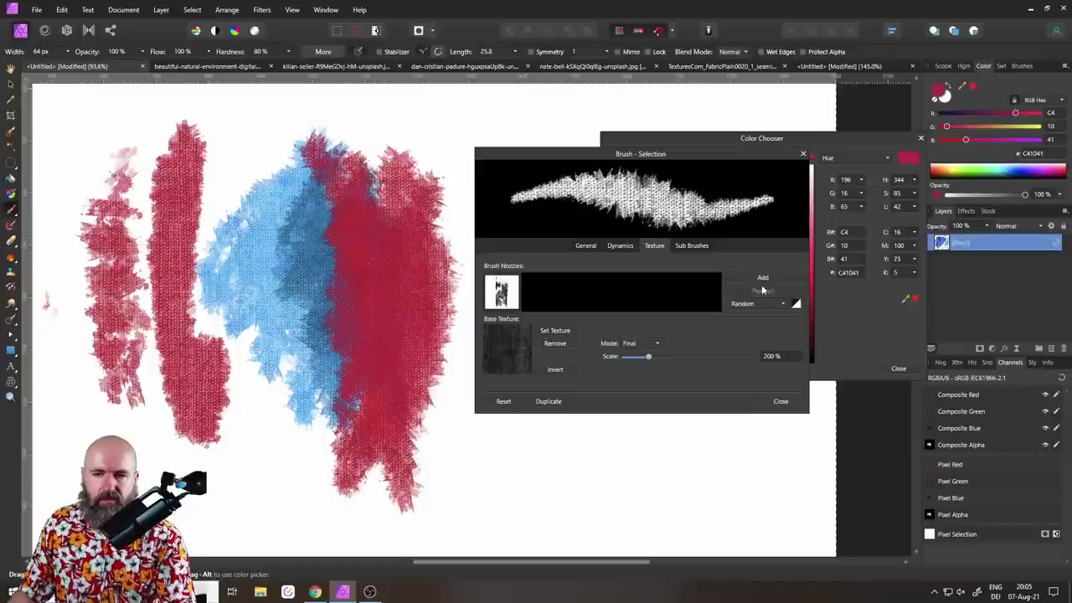
click(761, 281)
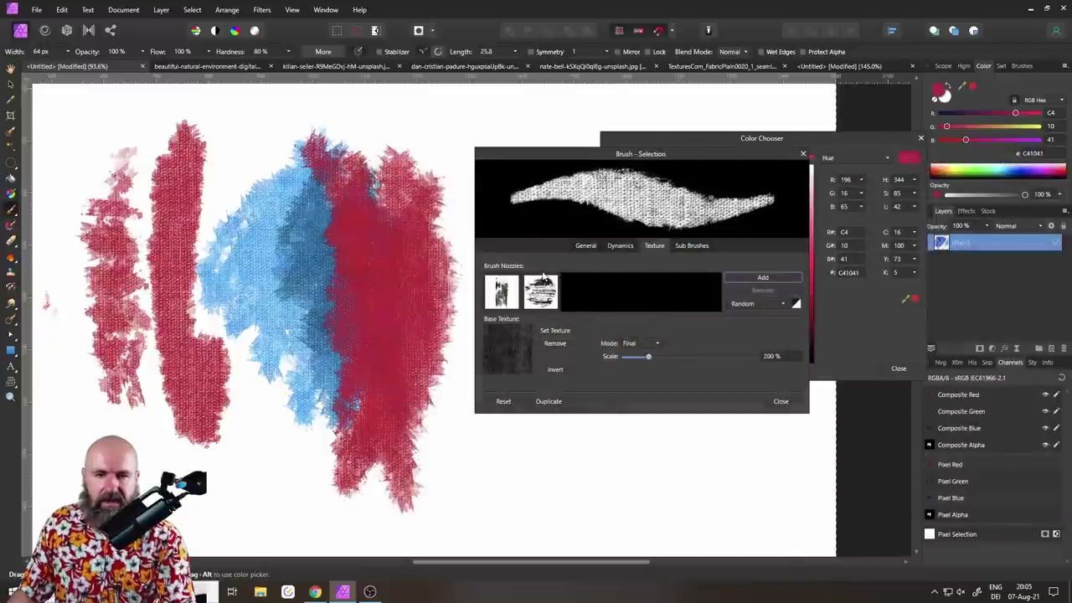
Step: Set the brush spacing to 11 % and paint a crimson test stroke below the blue patch
click(617, 246)
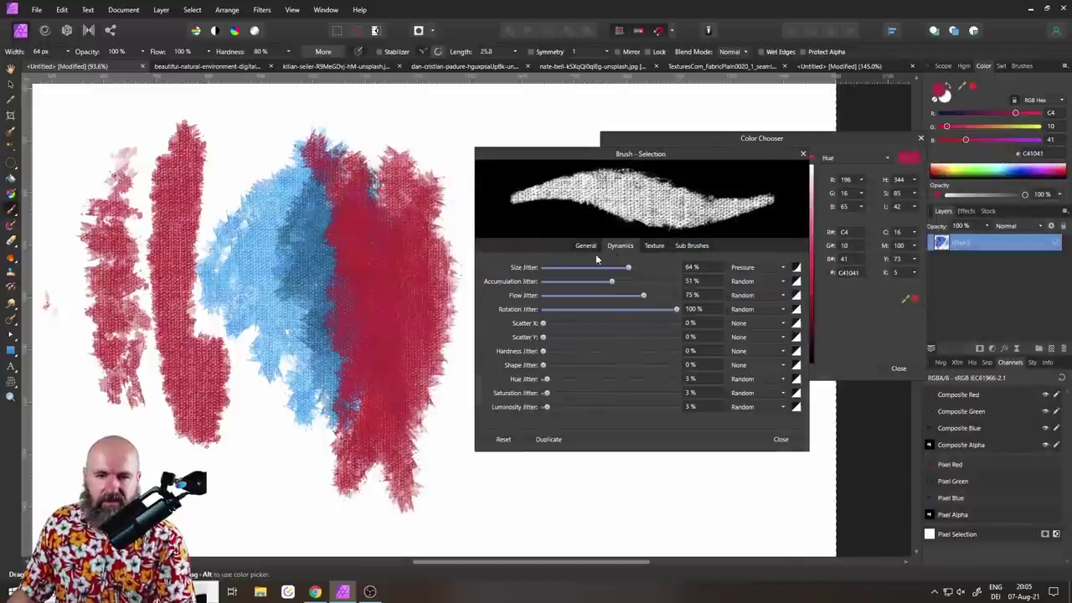
click(587, 246)
drag(541, 308, 544, 310)
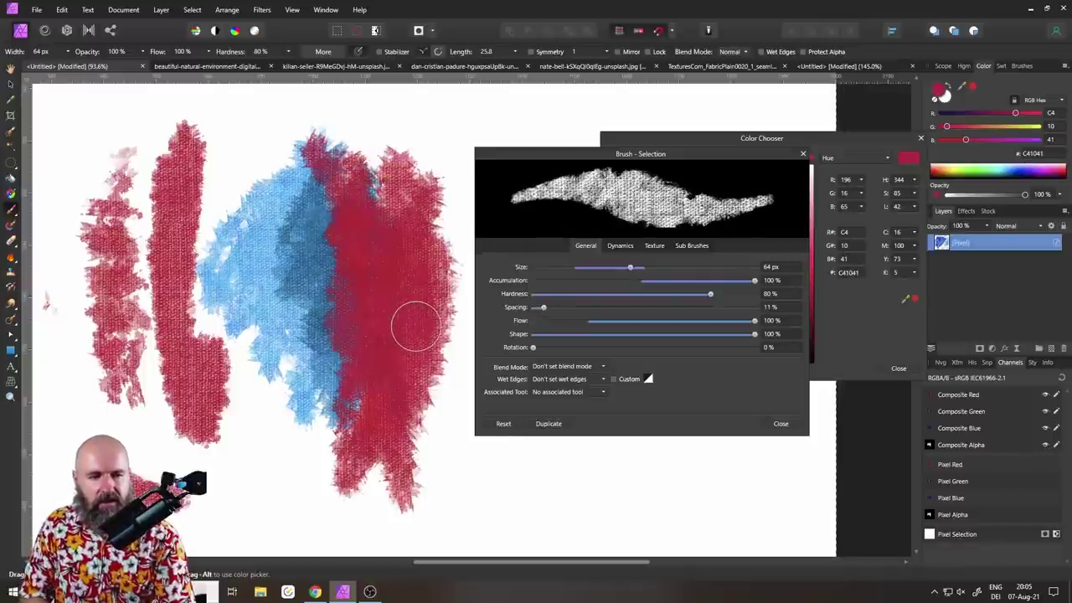
mouse_move(201, 494)
mouse_down()
mouse_move(293, 402)
mouse_move(238, 352)
mouse_up()
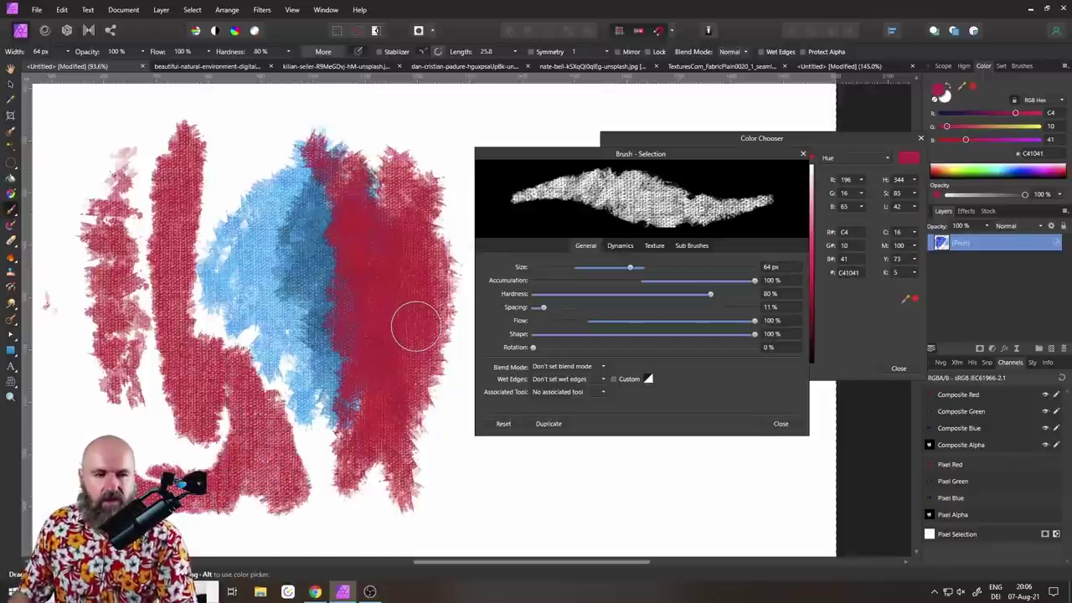
Step: Raise the brush's accumulation jitter to 84 % and its flow jitter to 91 %
click(620, 246)
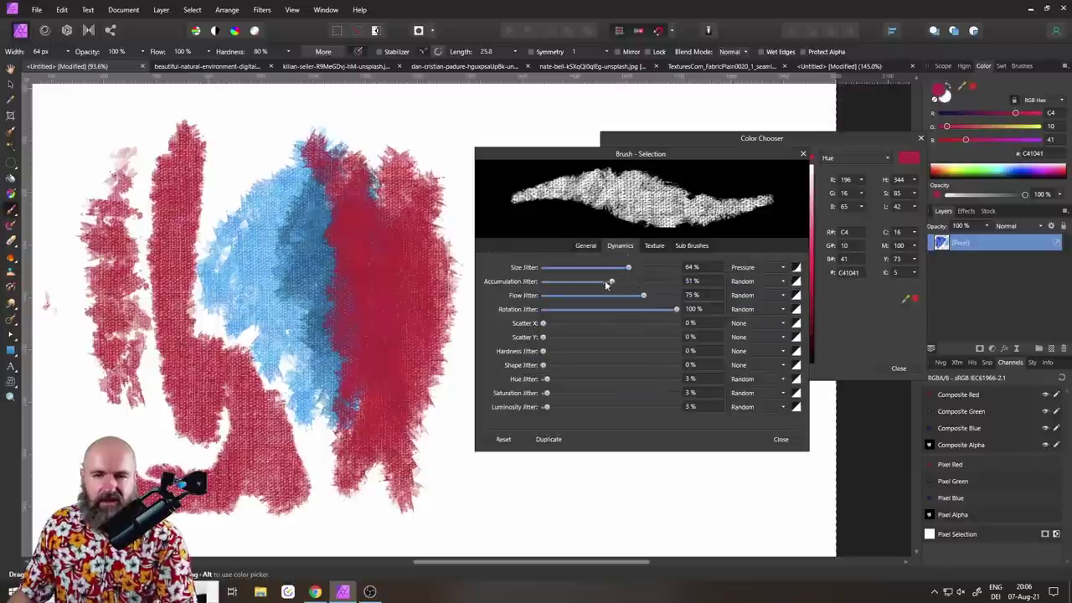
mouse_move(644, 298)
mouse_down()
mouse_move(617, 299)
mouse_move(662, 295)
mouse_move(577, 283)
mouse_move(677, 284)
mouse_move(656, 285)
mouse_up()
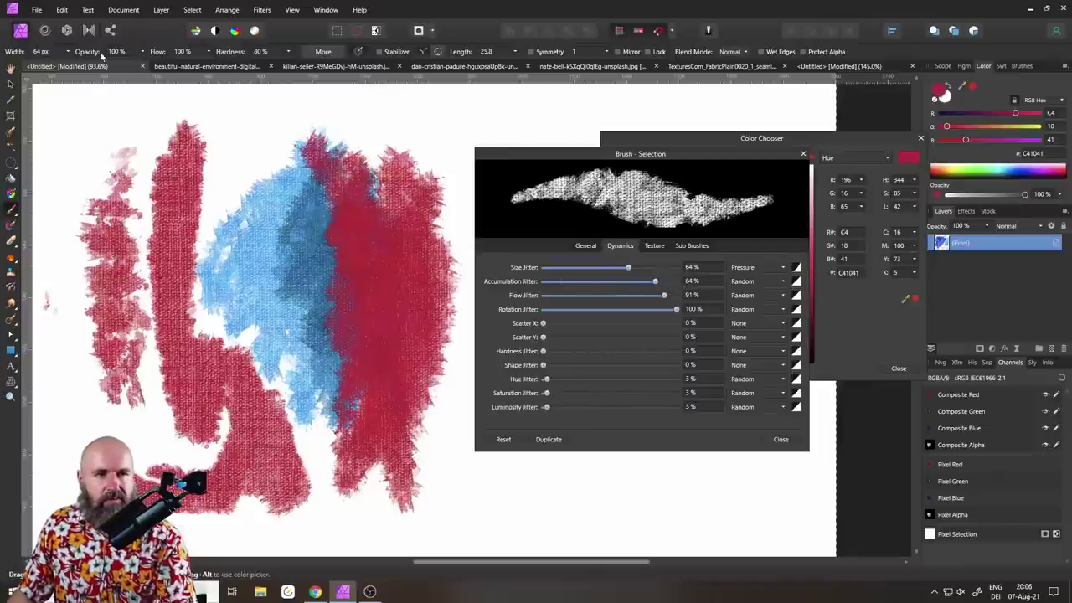
Step: Lower the brush flow to 51 % and paint crimson test strokes above the blue and red patches
click(208, 52)
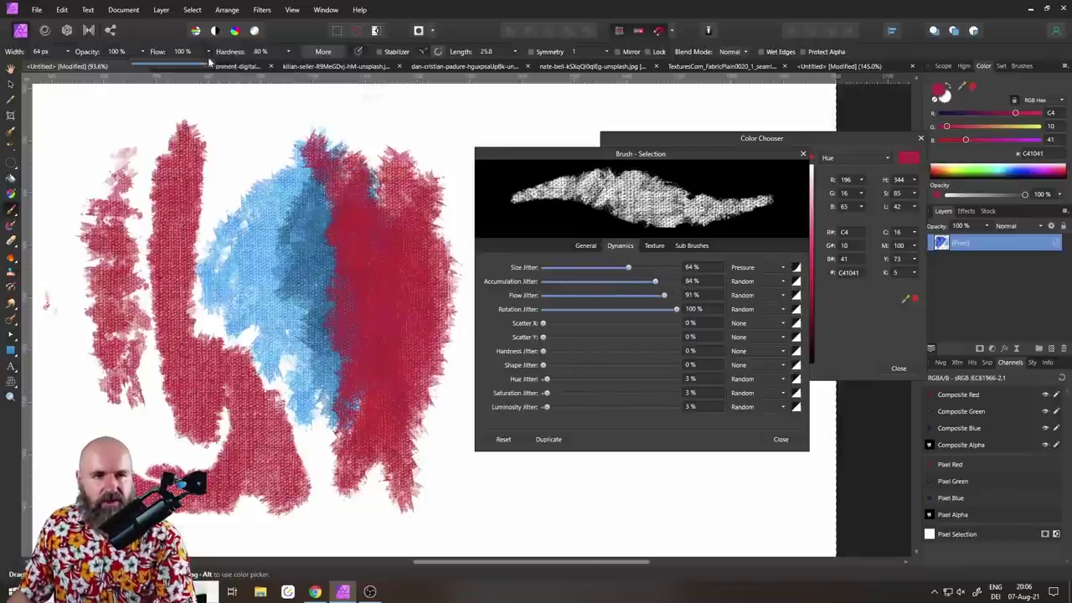
drag(191, 65, 168, 65)
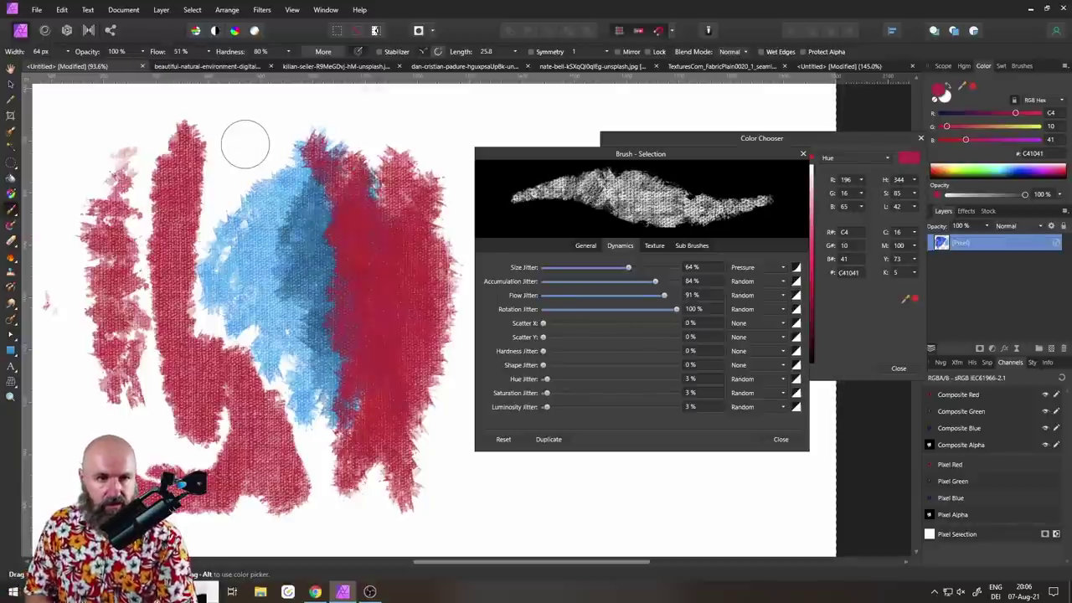
mouse_move(246, 144)
mouse_down()
mouse_move(278, 117)
mouse_move(213, 192)
mouse_move(314, 134)
mouse_up()
mouse_move(381, 126)
mouse_down()
mouse_move(436, 111)
mouse_move(536, 113)
mouse_up()
mouse_move(435, 118)
mouse_down()
mouse_move(469, 168)
mouse_move(453, 188)
mouse_up()
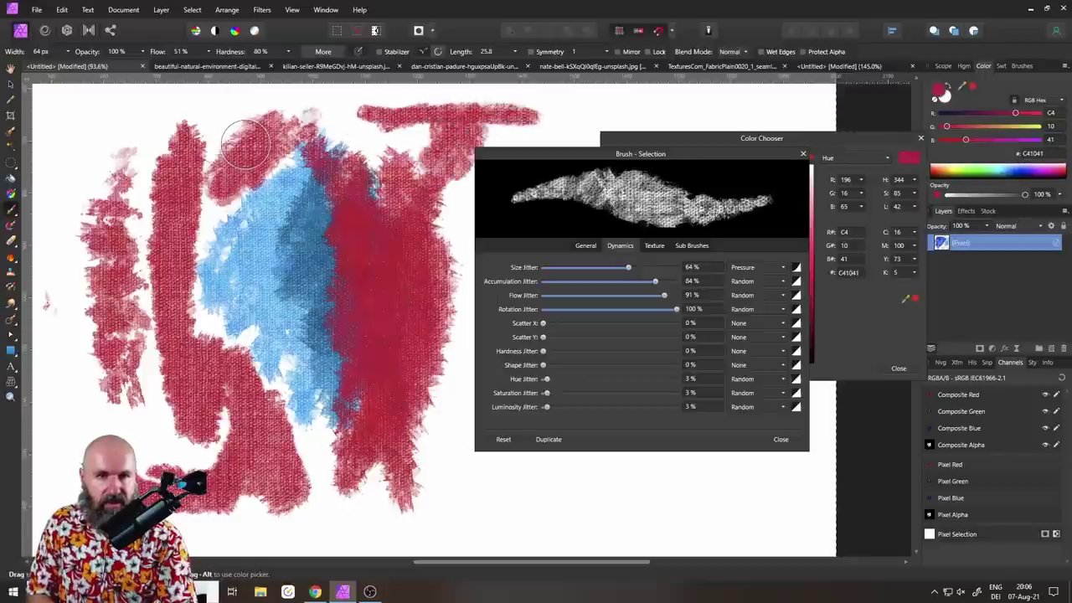
Step: Reduce the flow to 16 % and paint faint crimson test strokes along the canvas's upper edge and beside the red patch
click(209, 52)
drag(182, 67, 165, 67)
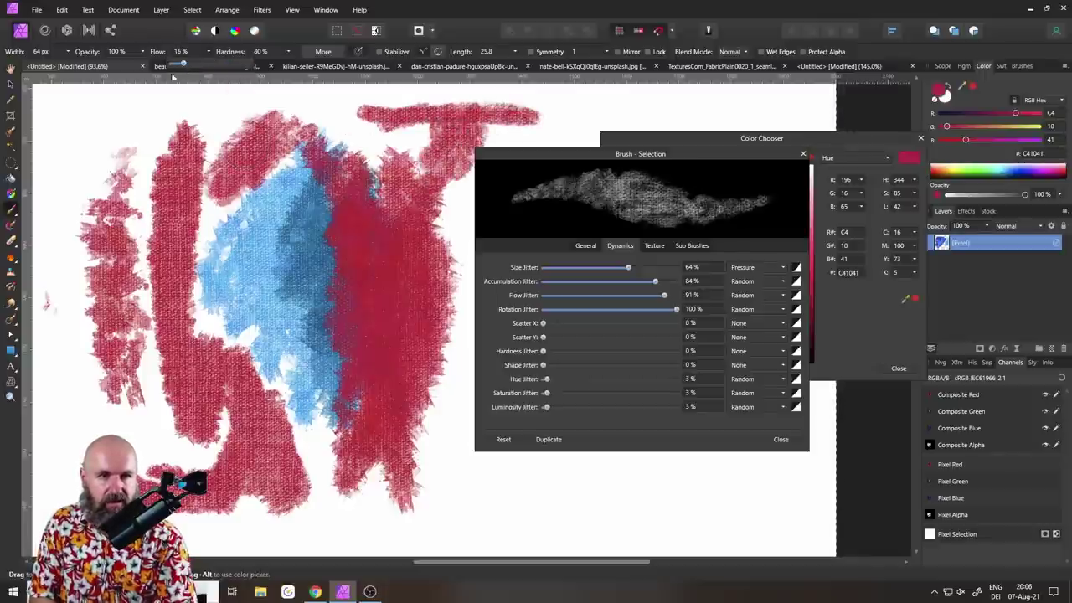
mouse_move(122, 118)
mouse_down()
mouse_move(92, 115)
mouse_move(109, 151)
mouse_move(188, 113)
mouse_move(306, 113)
mouse_move(335, 159)
mouse_up()
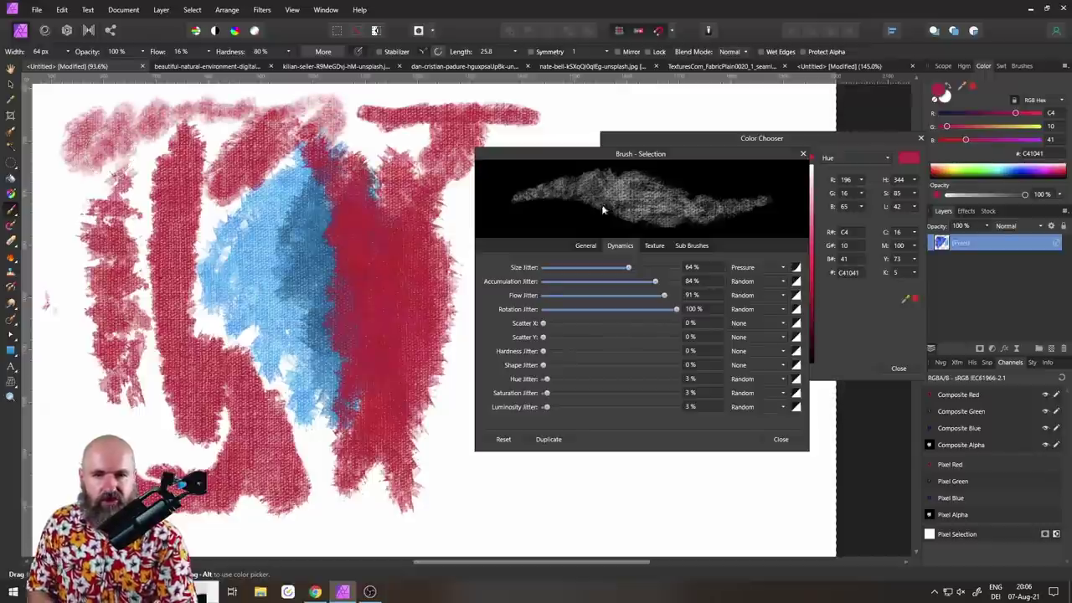
drag(563, 150, 800, 158)
drag(540, 171, 494, 251)
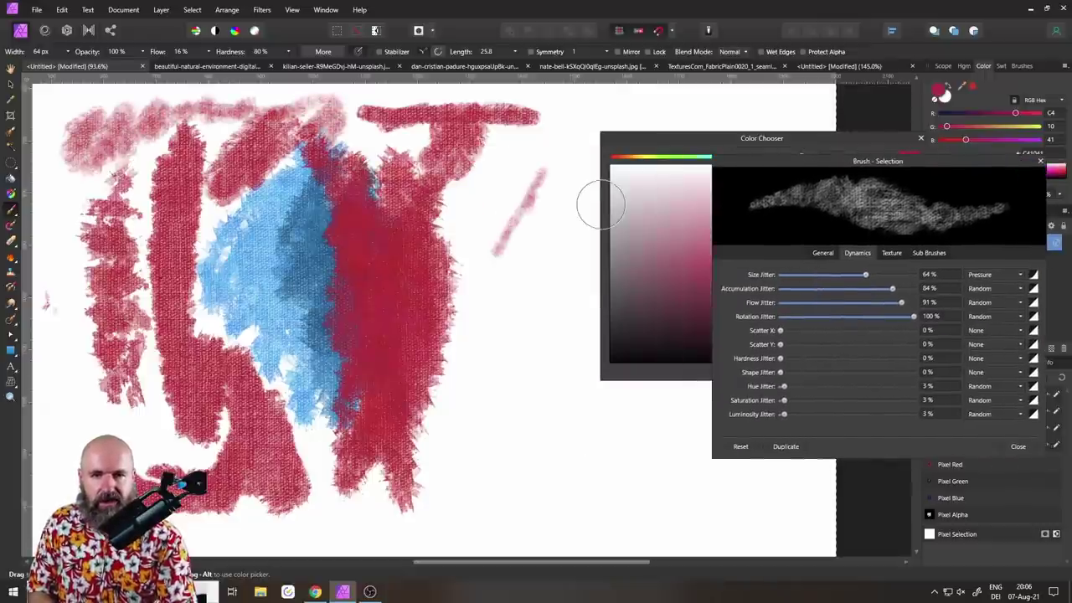
mouse_move(548, 210)
mouse_down()
mouse_move(458, 295)
mouse_move(484, 320)
mouse_move(477, 377)
mouse_up()
drag(570, 255, 498, 390)
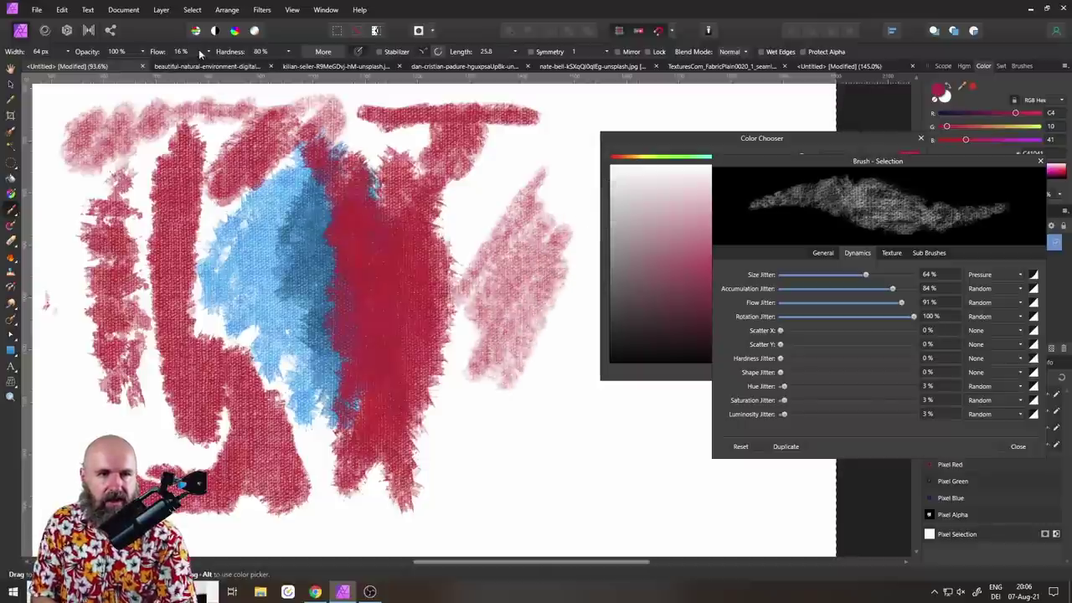
Step: Set the flow to 54 % and build up a triangular crimson patch with overlapping diagonal strokes below the faint ones
drag(210, 52, 234, 67)
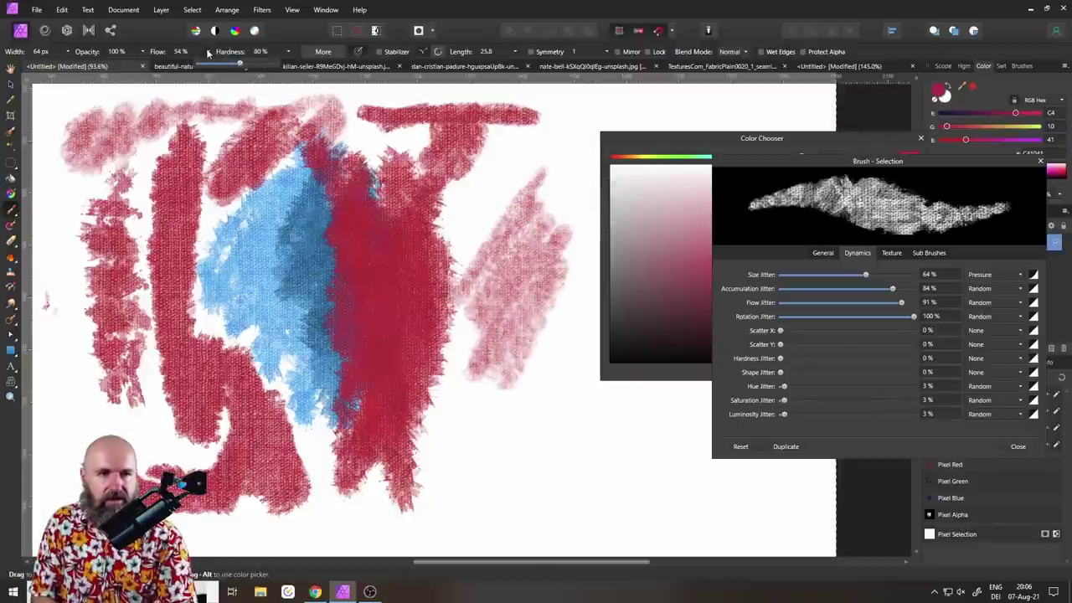
drag(559, 387, 534, 413)
drag(574, 359, 459, 467)
drag(551, 330, 452, 469)
drag(549, 303, 472, 452)
drag(574, 335, 492, 499)
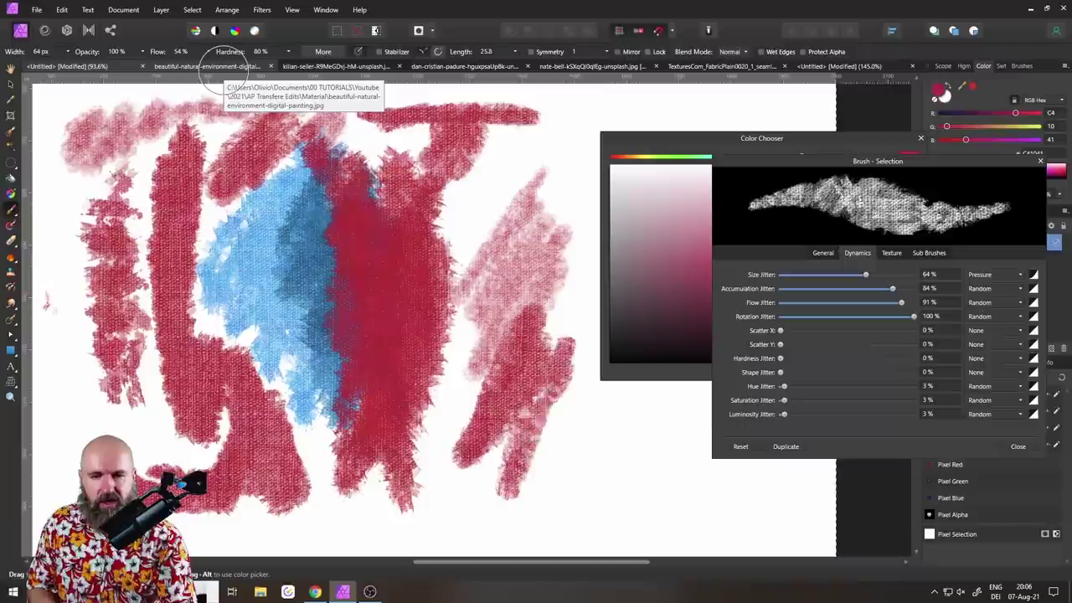
drag(578, 370, 528, 491)
drag(574, 257, 534, 377)
drag(576, 392, 551, 477)
drag(563, 247, 521, 423)
drag(618, 390, 582, 519)
drag(559, 318, 540, 448)
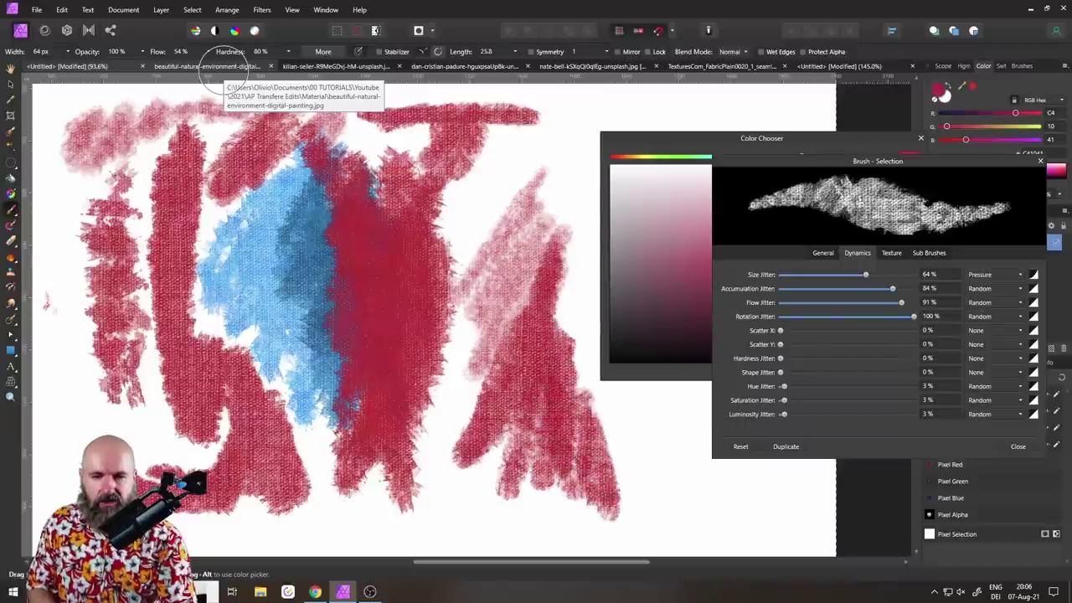
drag(553, 297, 536, 452)
Step: Change the paint colour to darker crimson 9D0A31 and shade the right side of the triangular patch
click(695, 140)
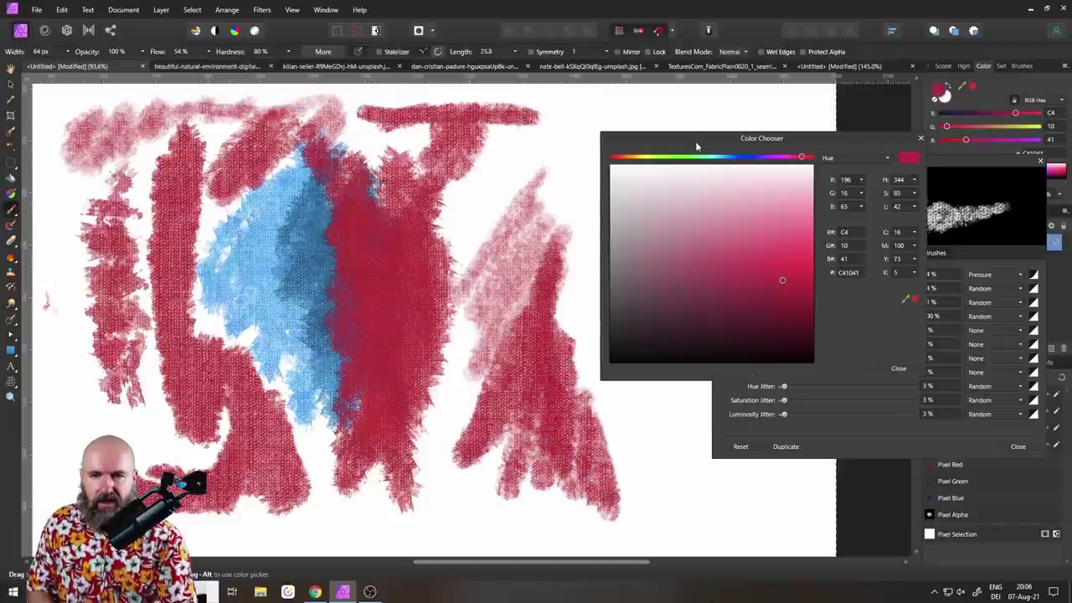
click(790, 299)
drag(579, 220, 546, 377)
drag(576, 248, 532, 440)
drag(616, 379, 562, 473)
drag(586, 283, 555, 427)
drag(614, 422, 587, 448)
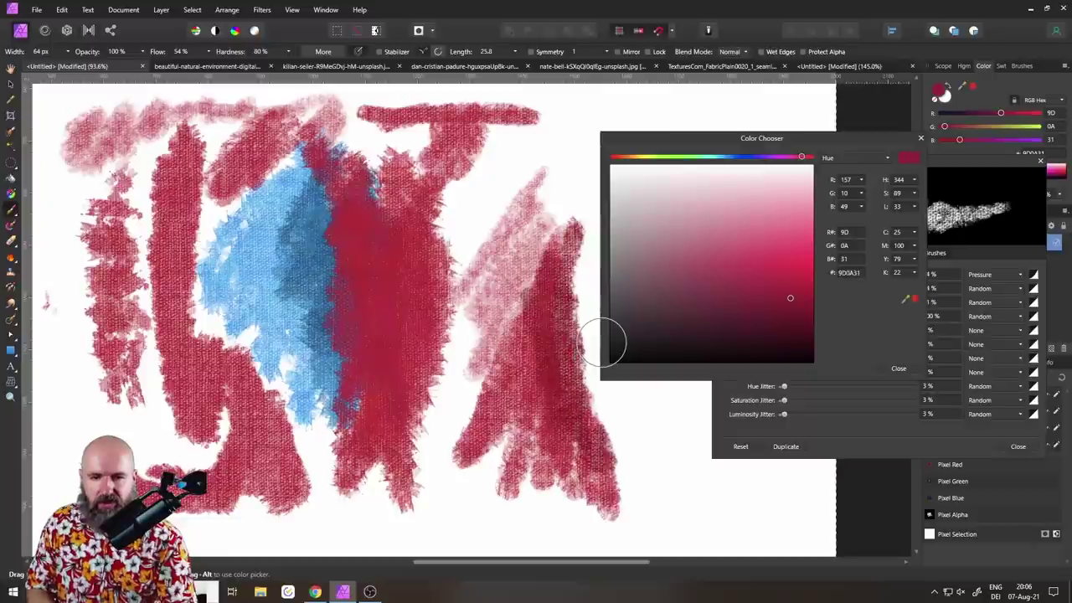
Step: Darken the paint colour to 650C24 and paint deep shadow strokes along the triangular patch's right edge
click(771, 318)
drag(586, 228, 544, 429)
drag(604, 314, 566, 417)
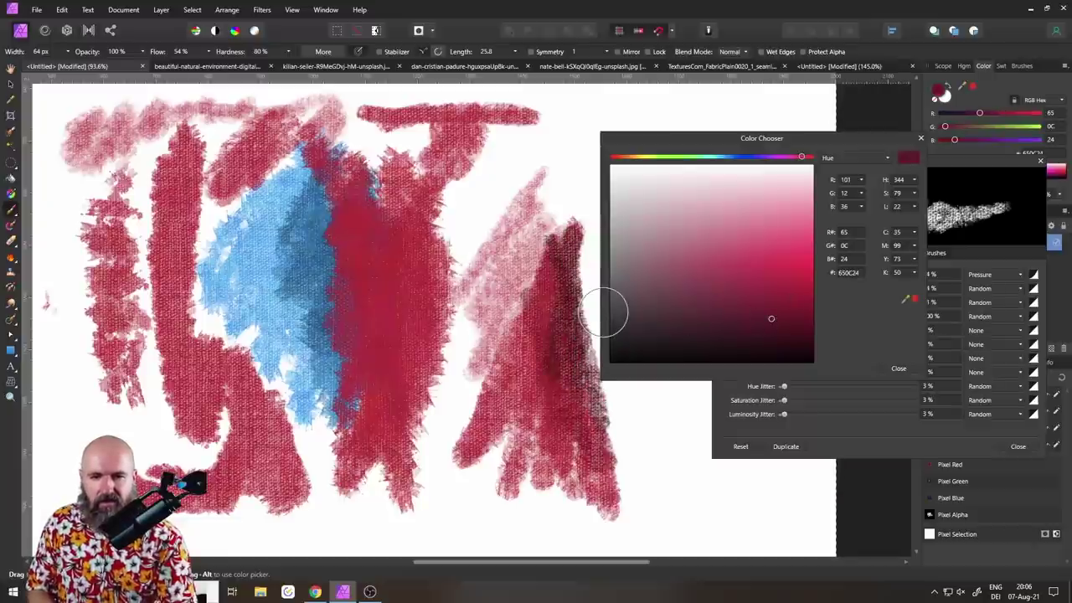
drag(572, 181, 558, 360)
drag(618, 285, 587, 478)
Step: Lighten the paint colour to B3133E and blend strokes over the lower part of the triangular patch
click(773, 286)
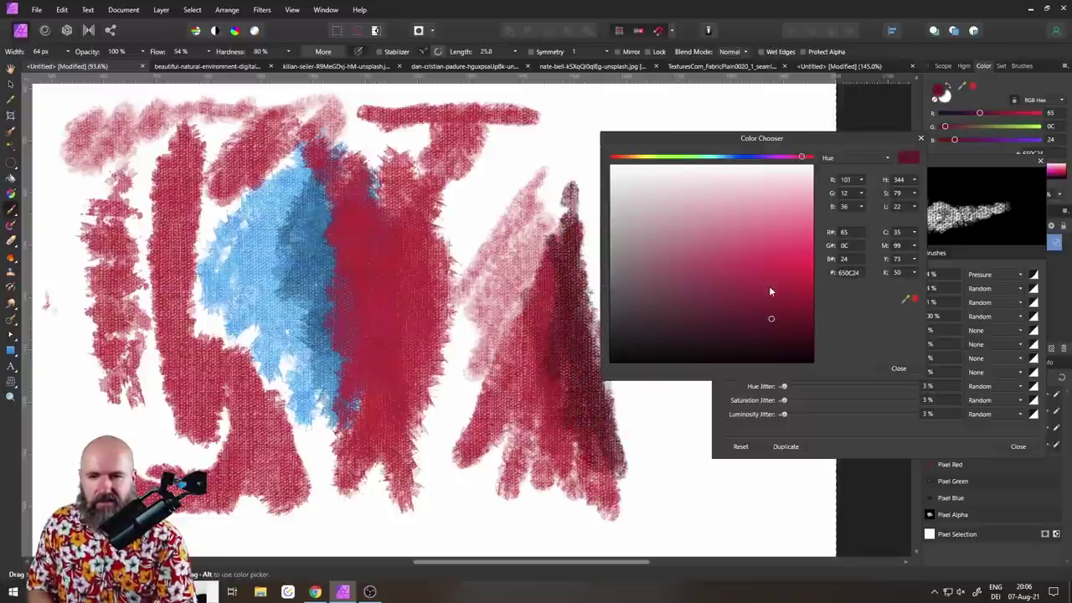
mouse_move(620, 381)
mouse_down()
mouse_move(574, 386)
mouse_move(552, 469)
mouse_move(620, 503)
mouse_move(612, 494)
mouse_up()
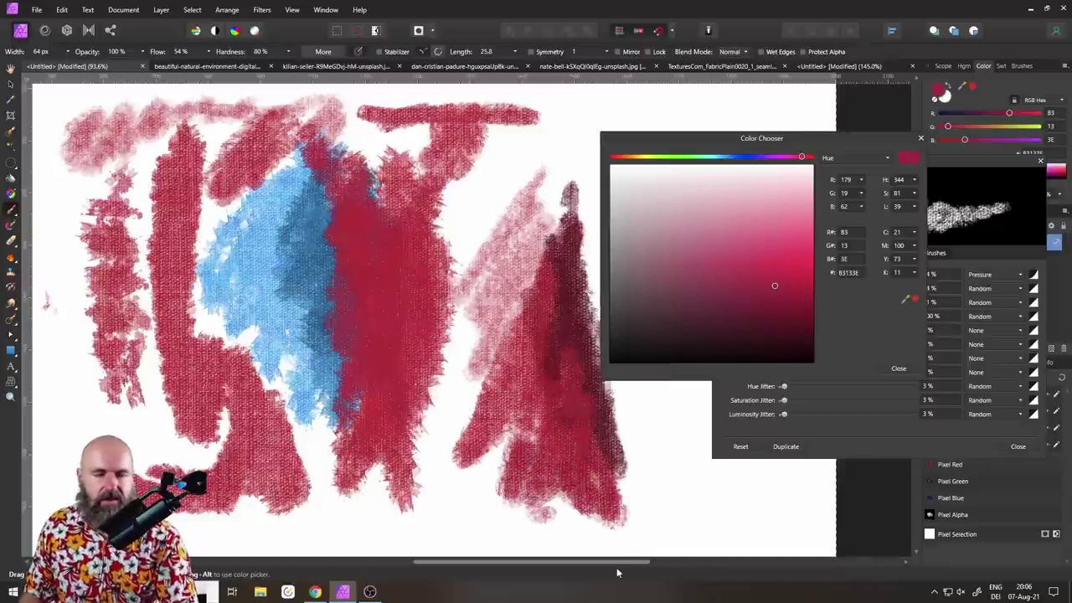